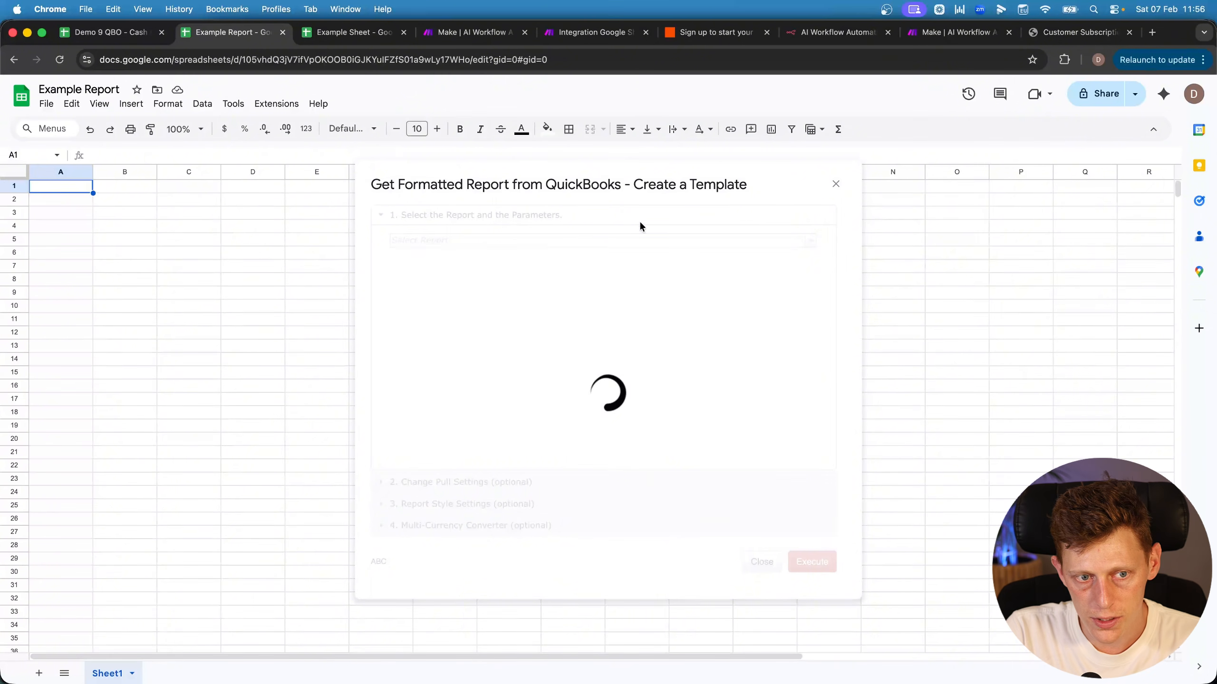
Execute the Profit And Loss report with defaults: This Month, 12 previous periods, Accrual
{"action": "left_click", "coordinate": [274, 104]}
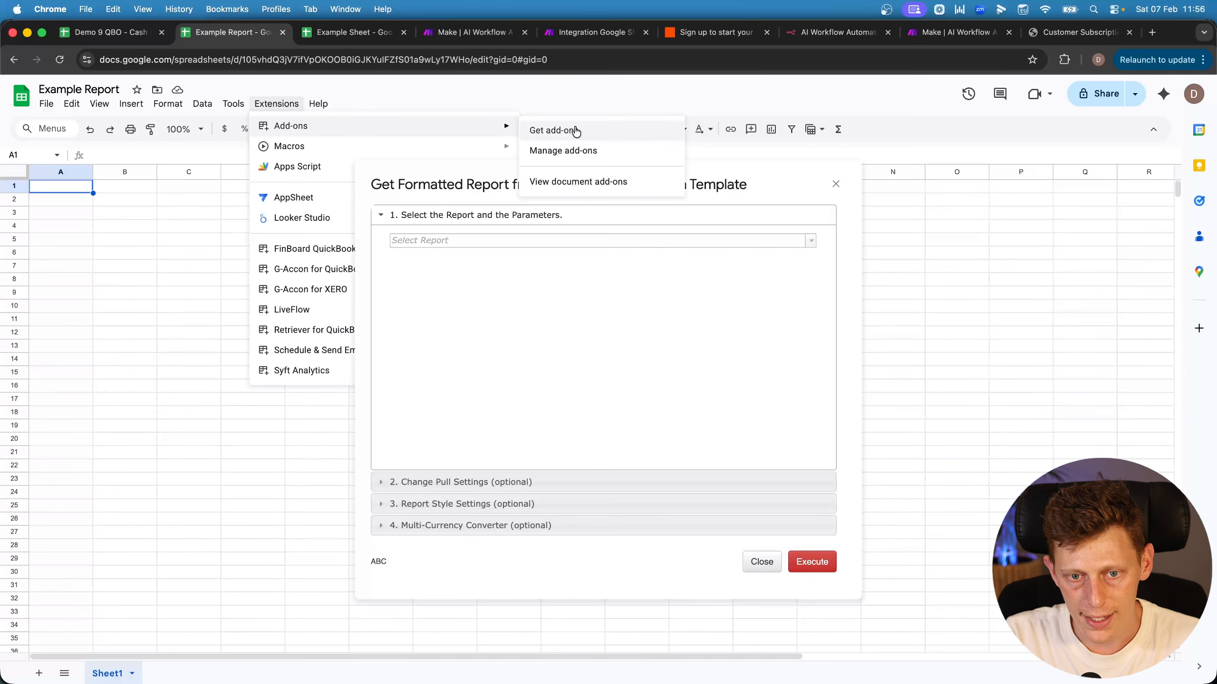
{"action": "left_click", "coordinate": [445, 242]}
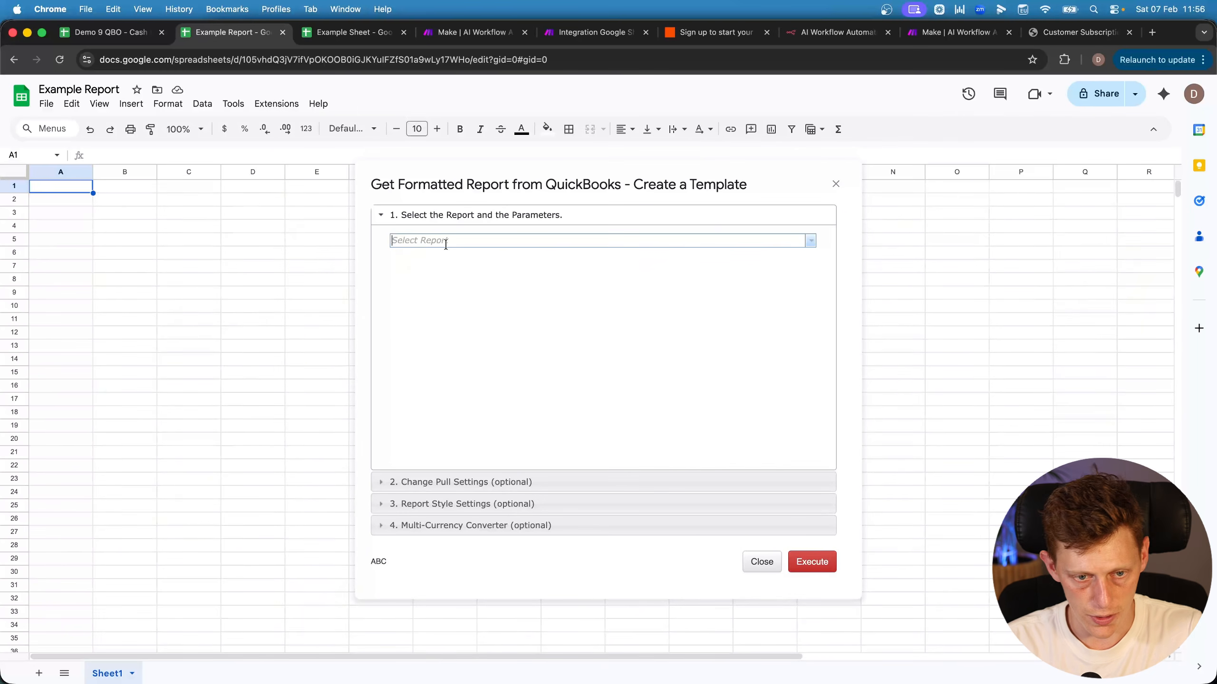
{"action": "type", "text": "Profit And Loss"}
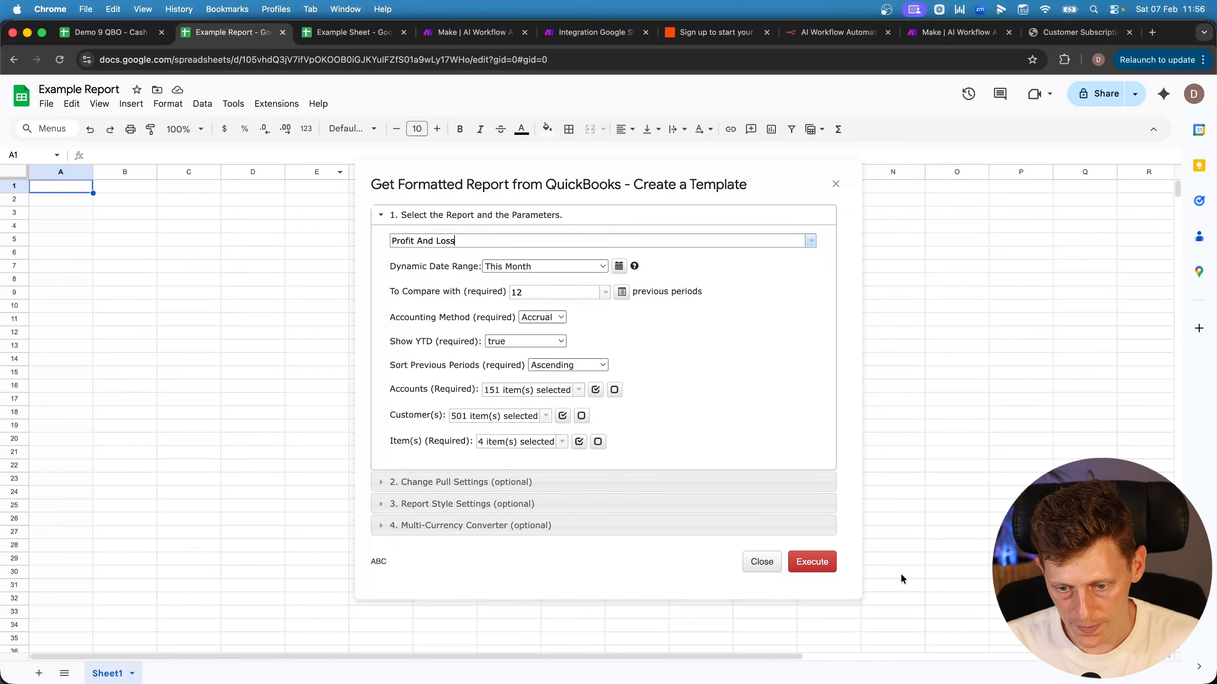
{"action": "left_click", "coordinate": [805, 571]}
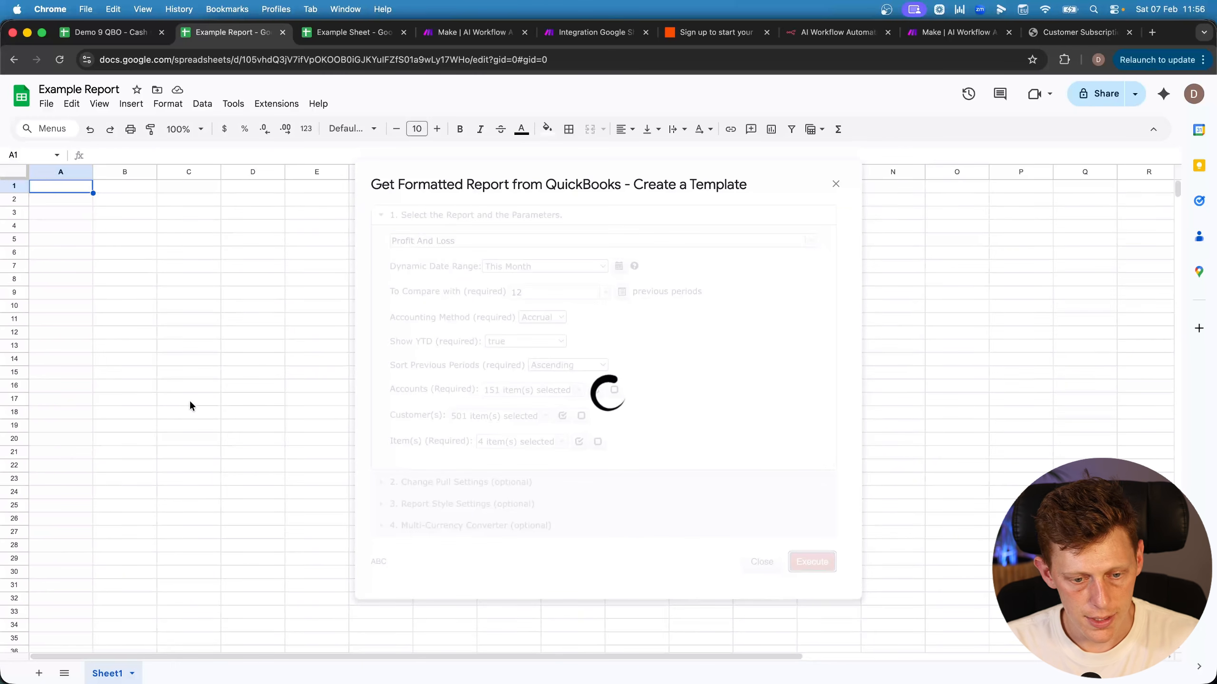
Start a new automation workflow and set its status to External
{"action": "left_click", "coordinate": [277, 104]}
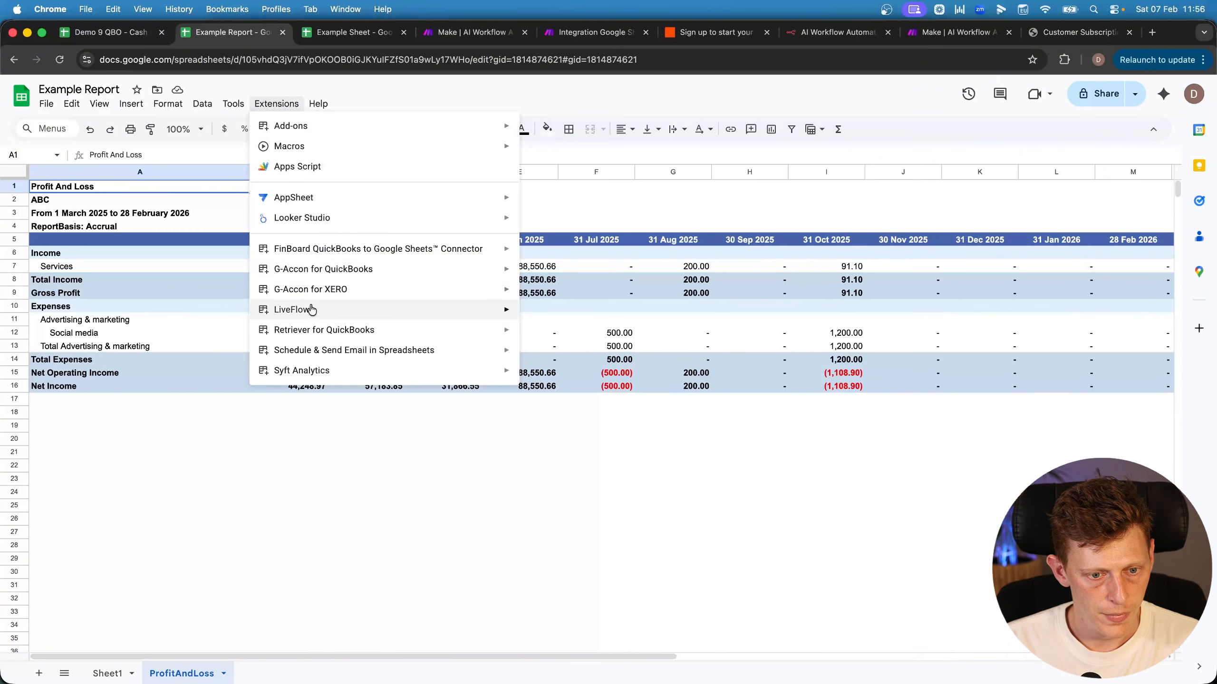
{"action": "mouse_move", "coordinate": [322, 271]}
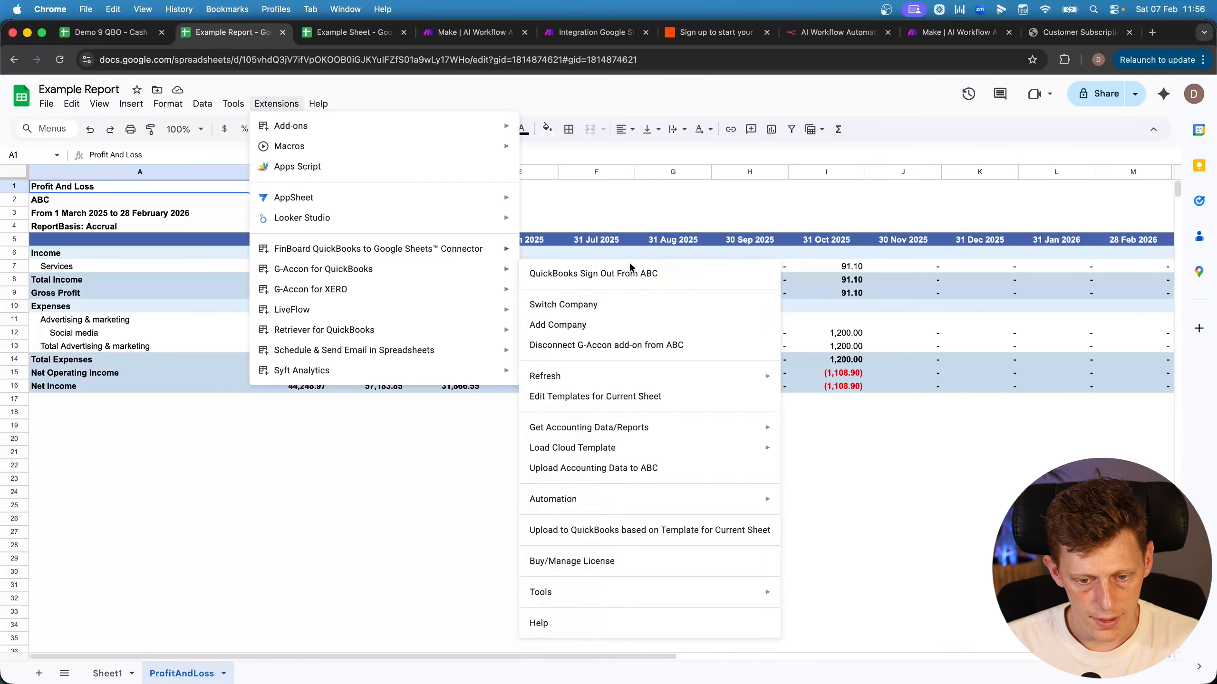
{"action": "mouse_move", "coordinate": [592, 500]}
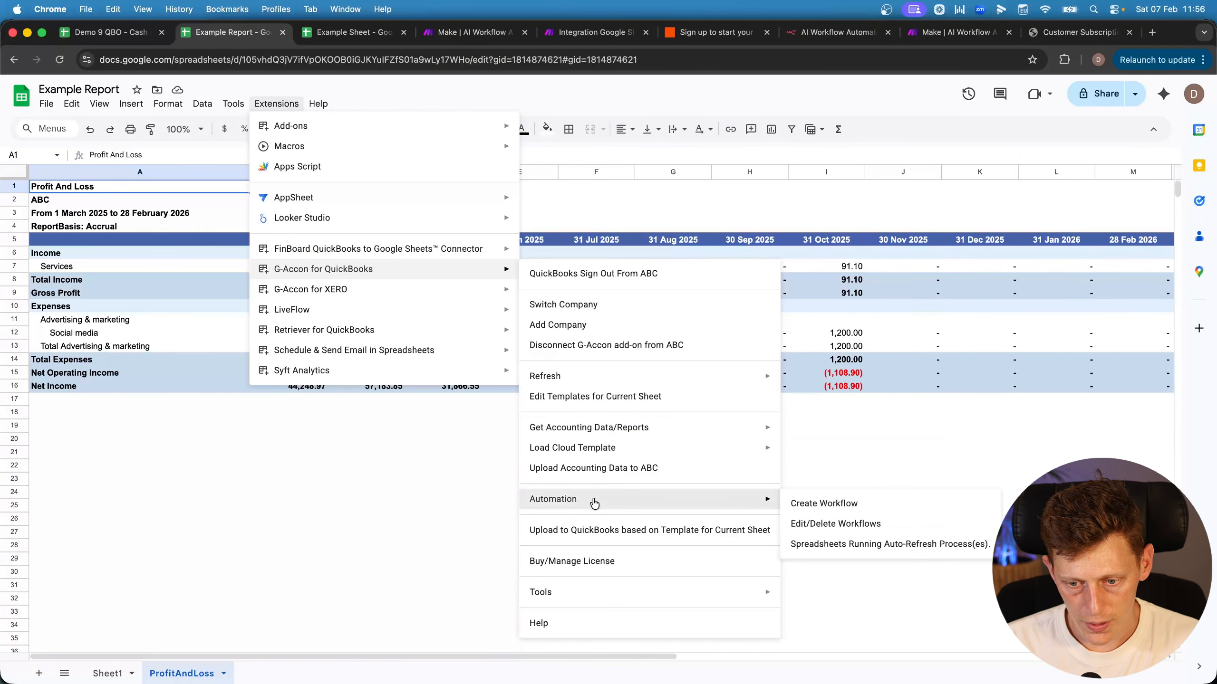
{"action": "left_click", "coordinate": [837, 505]}
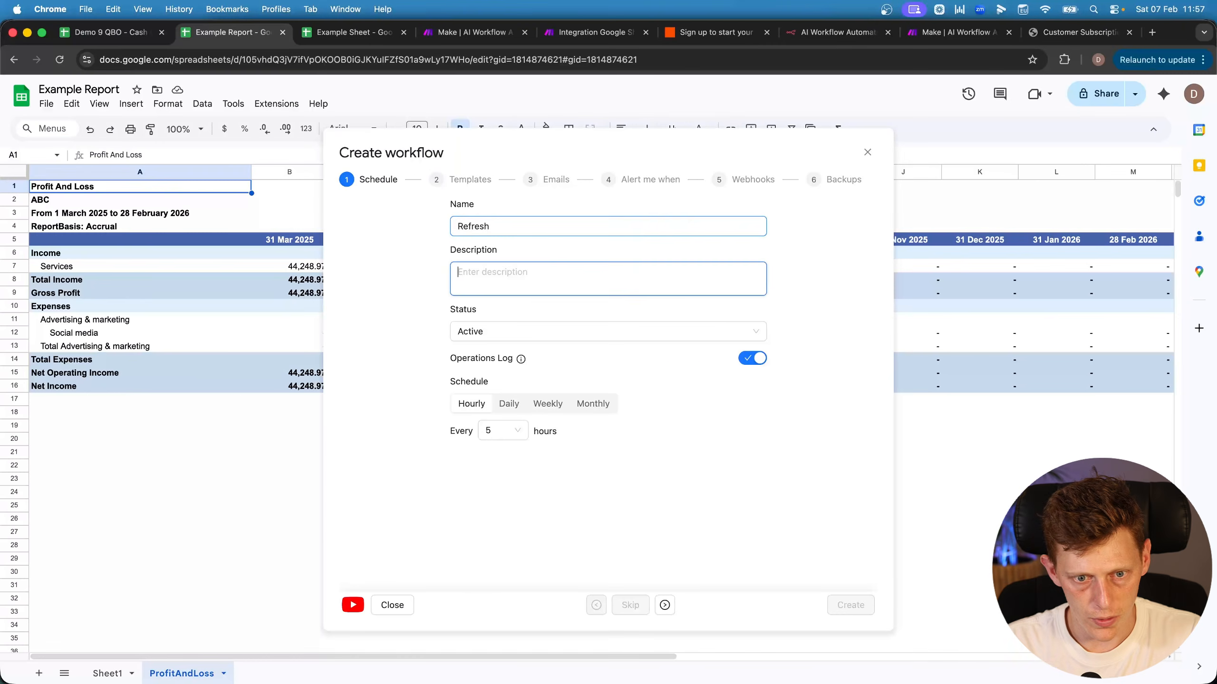
{"action": "left_click", "coordinate": [478, 335]}
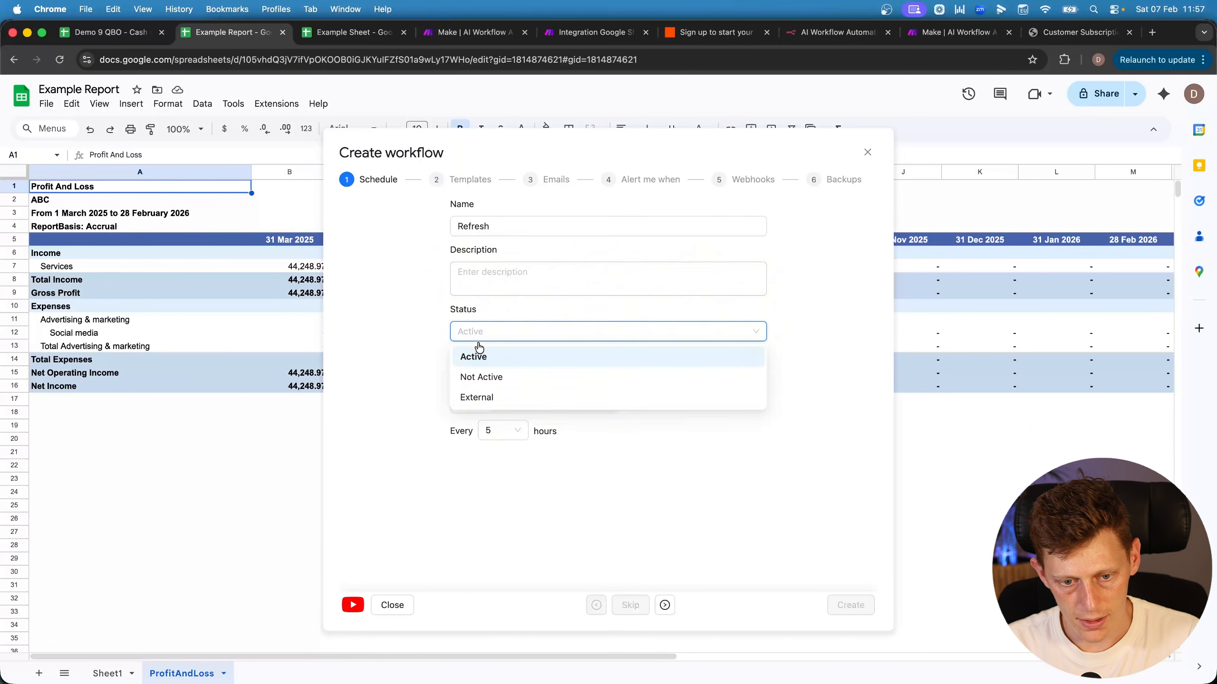
{"action": "left_click", "coordinate": [477, 404]}
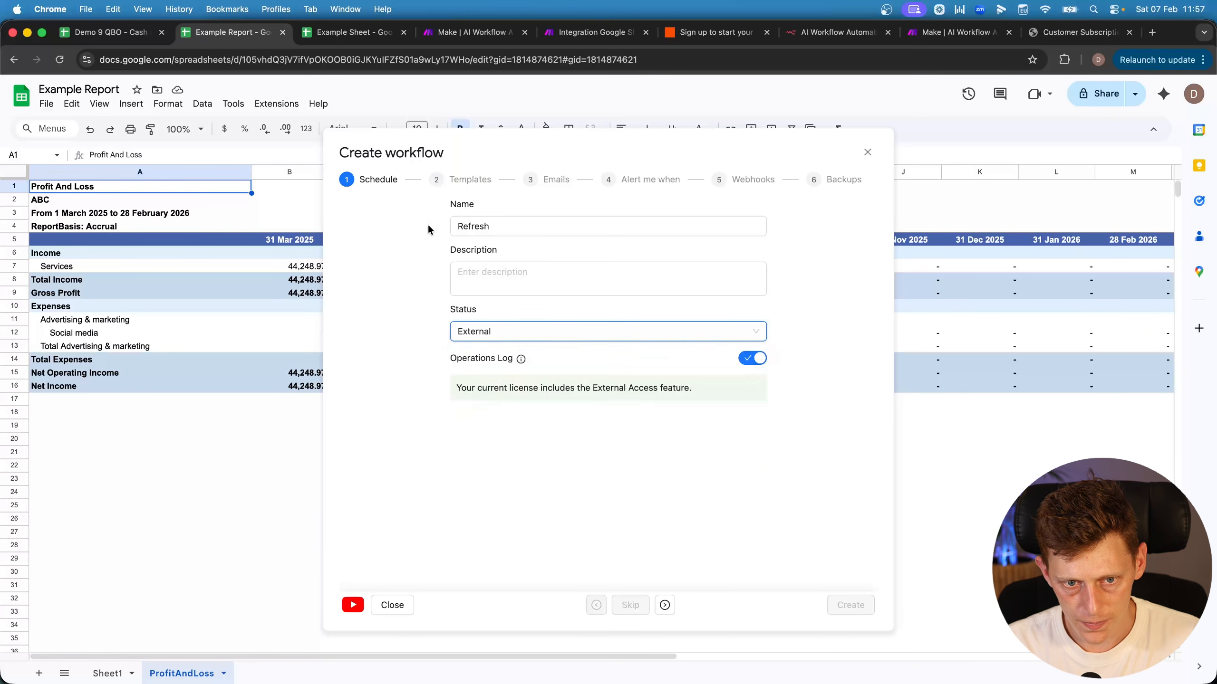
Add the ProfitAndLoss template to the workflow and create the Refresh workflow
{"action": "left_click", "coordinate": [438, 180]}
{"action": "left_click", "coordinate": [349, 285]}
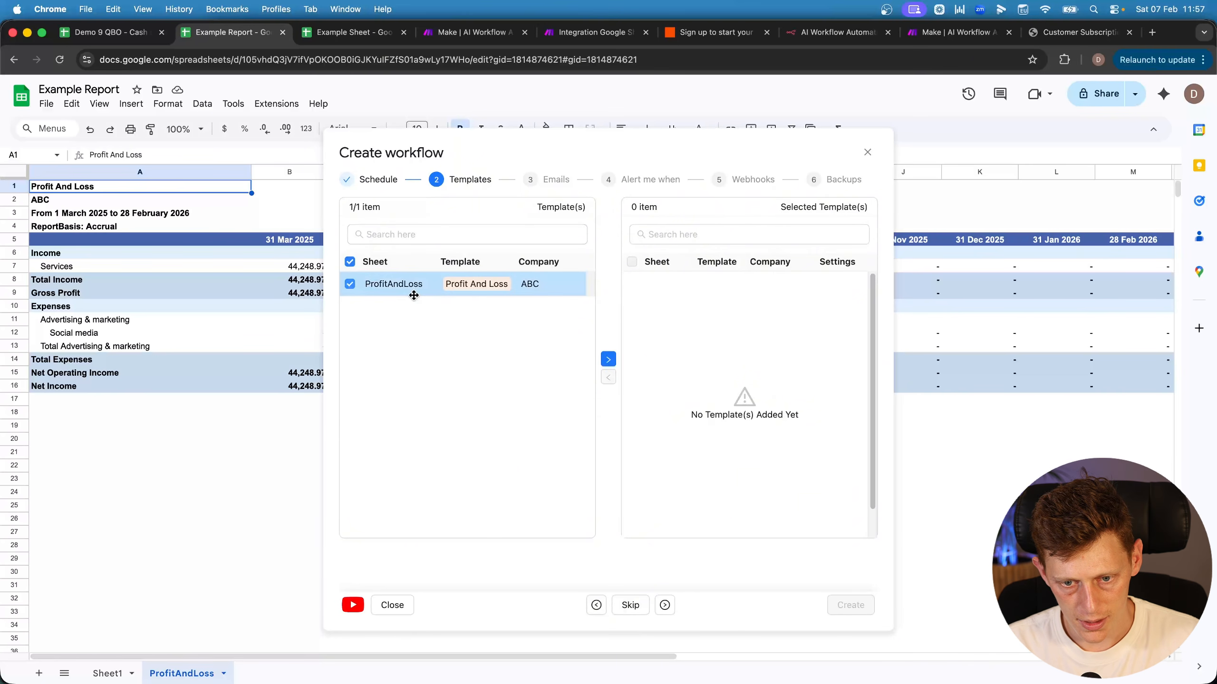
{"action": "left_click", "coordinate": [607, 360]}
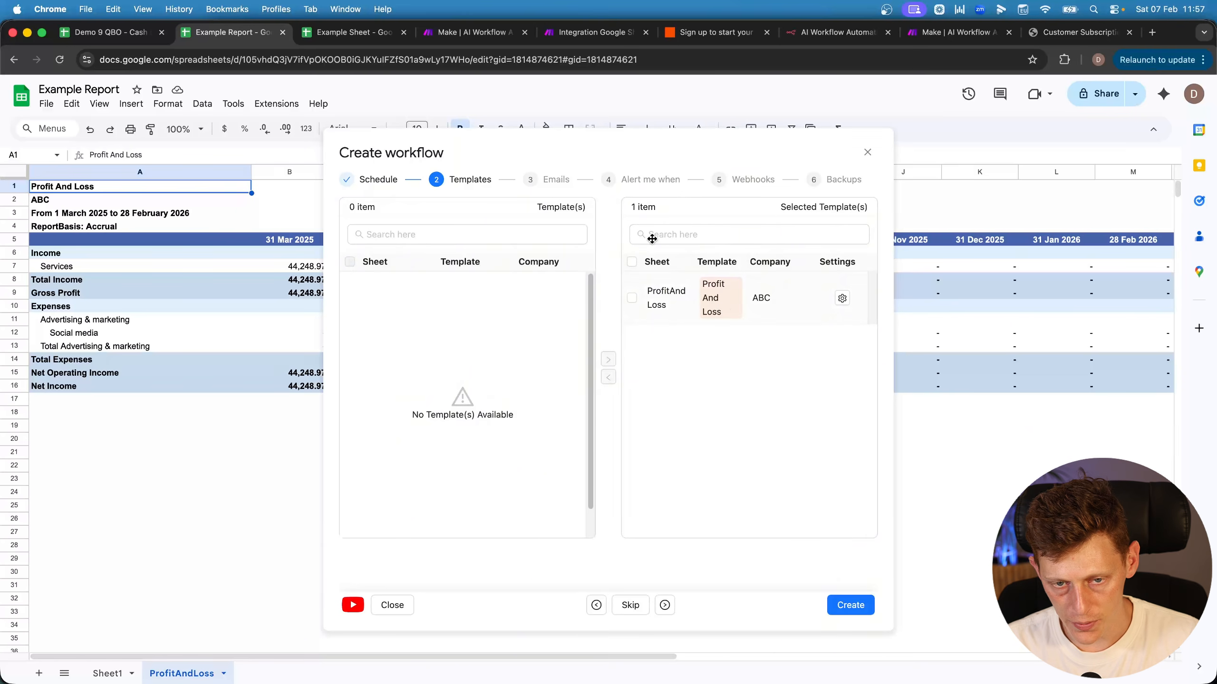
{"action": "left_click", "coordinate": [829, 604]}
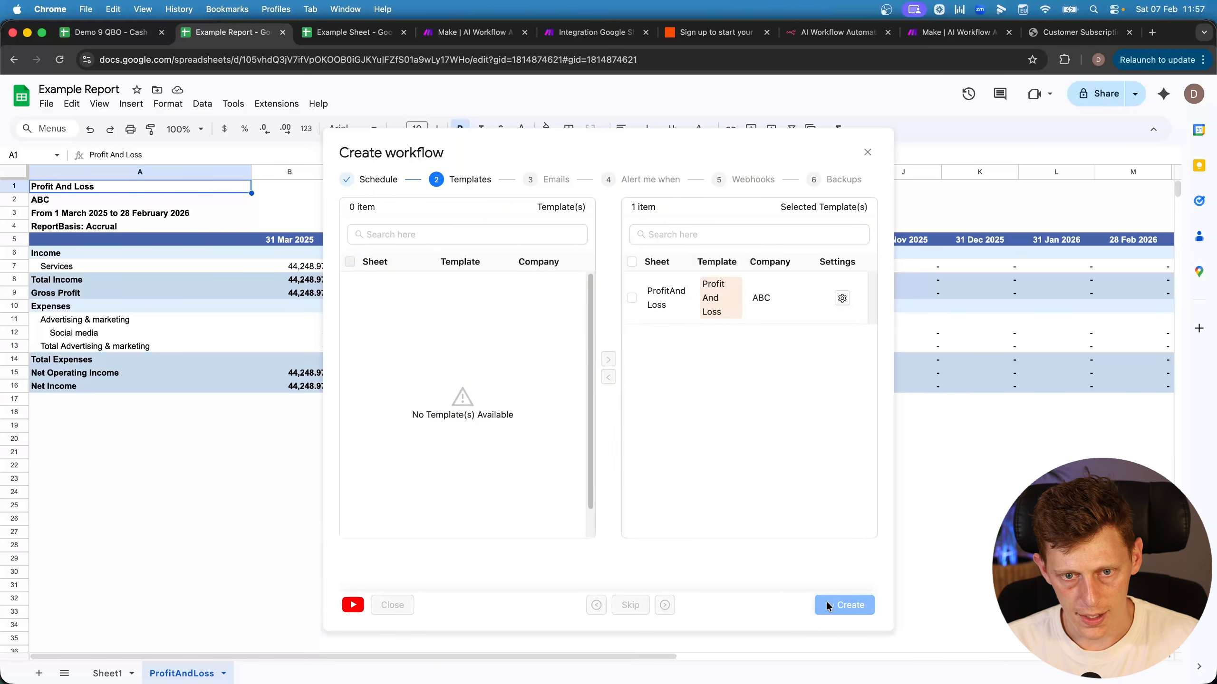
Generate an external access trigger URL in G-Accon and copy it
{"action": "left_click", "coordinate": [276, 104]}
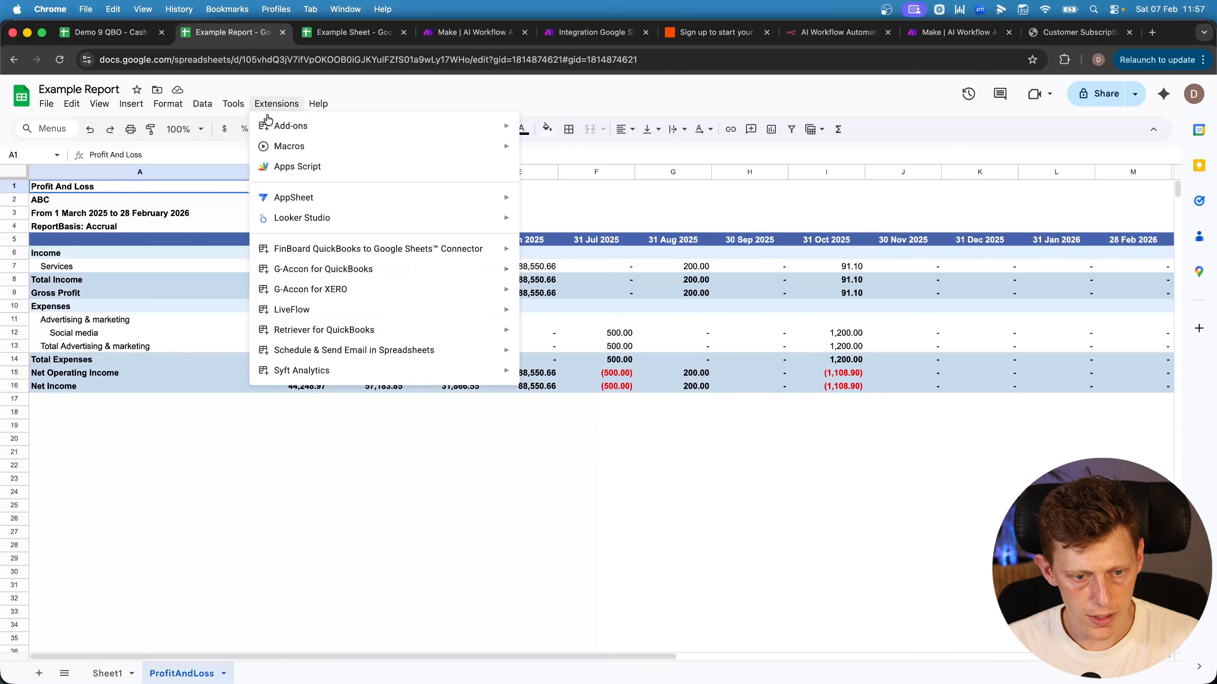
{"action": "mouse_move", "coordinate": [360, 278]}
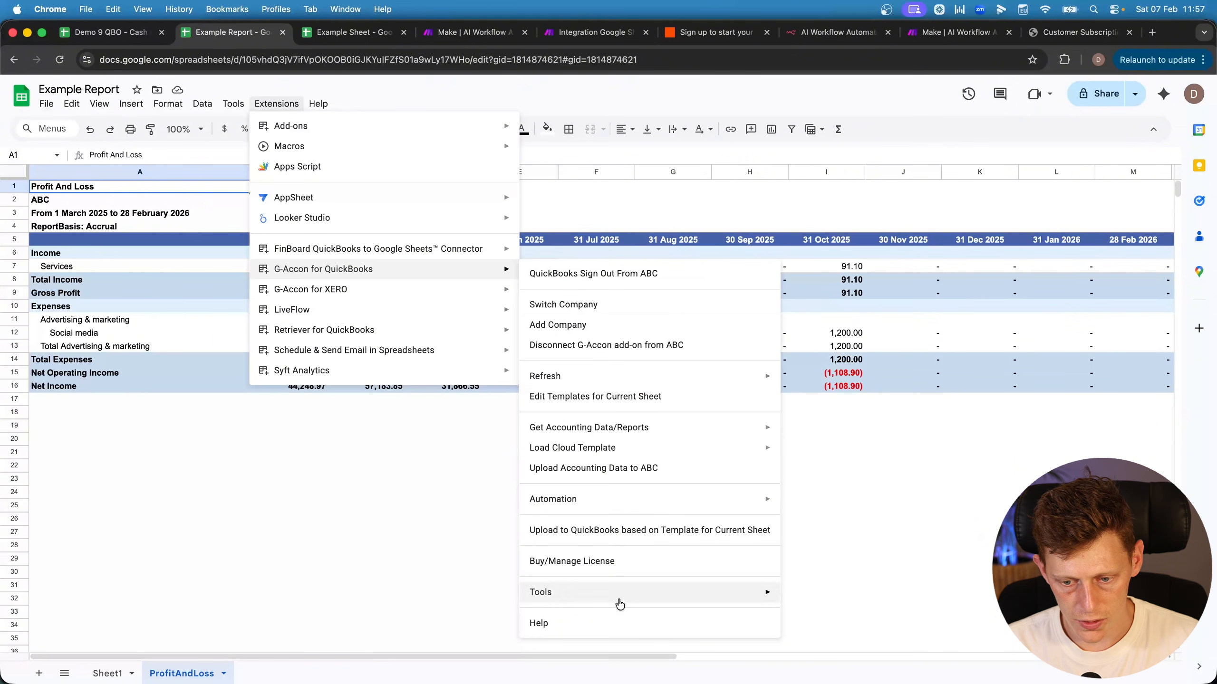
{"action": "mouse_move", "coordinate": [618, 592]}
{"action": "left_click", "coordinate": [828, 568]}
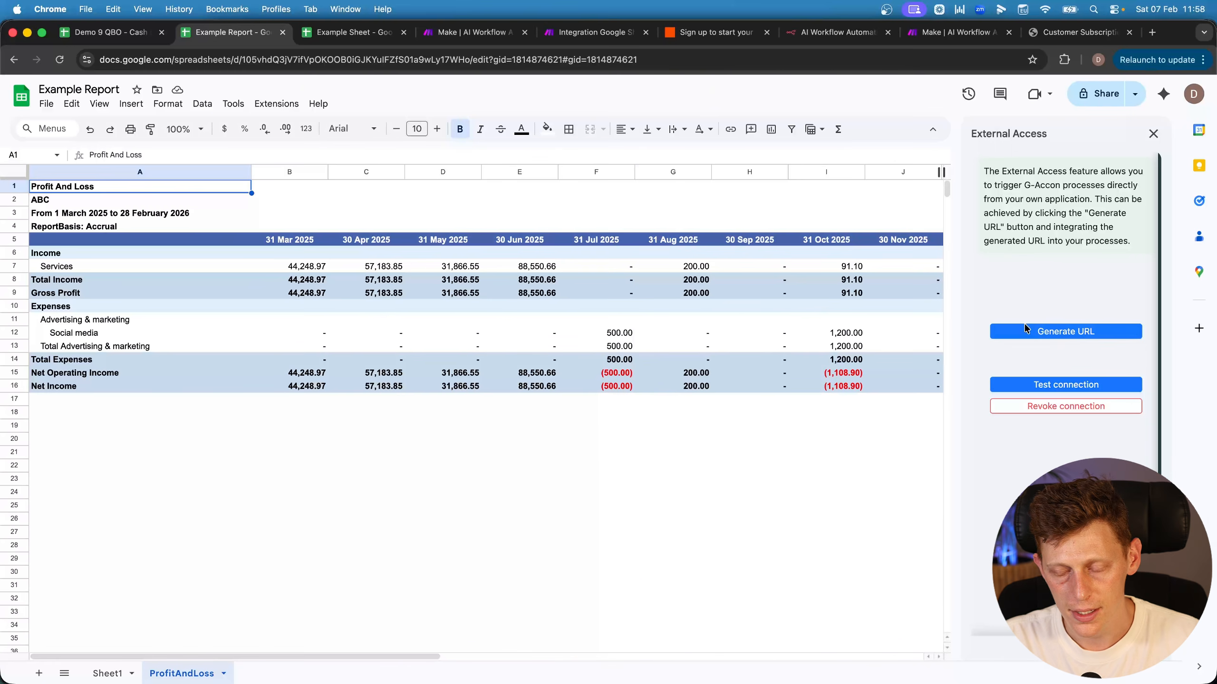
{"action": "left_click", "coordinate": [1089, 335]}
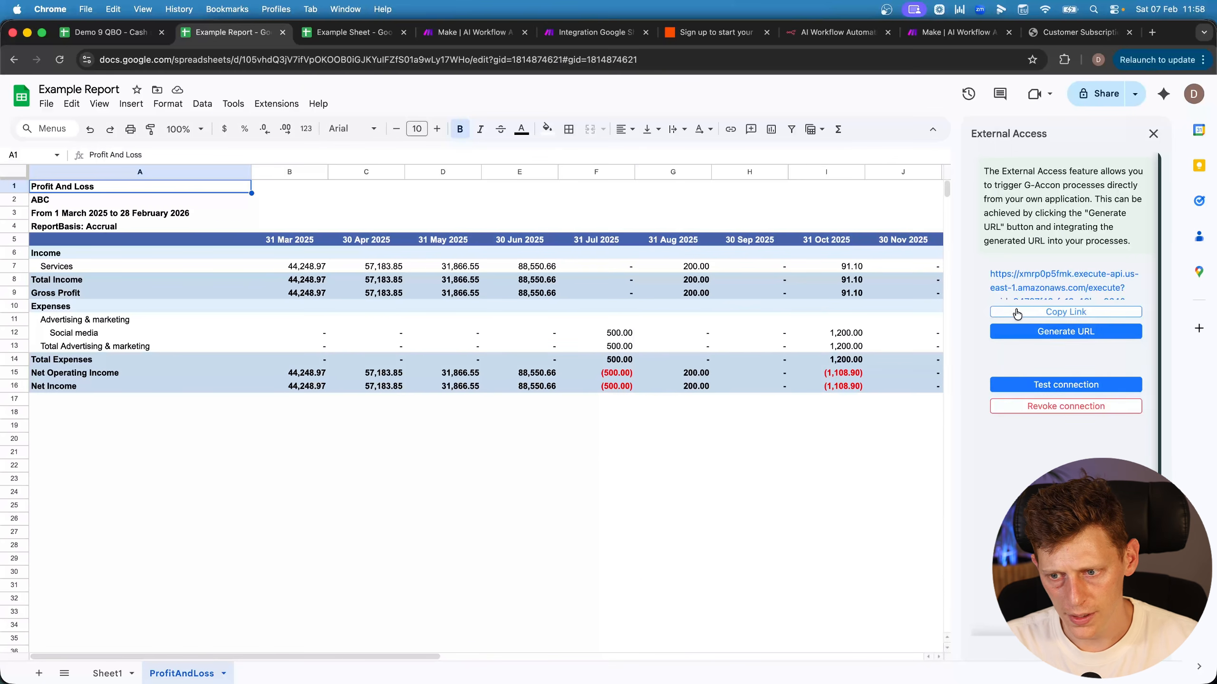
{"action": "left_click", "coordinate": [1017, 313]}
Load the copied trigger URL in a spare tab, then return to the Example Report spreadsheet
{"action": "left_click", "coordinate": [1078, 32]}
{"action": "left_click", "coordinate": [836, 60]}
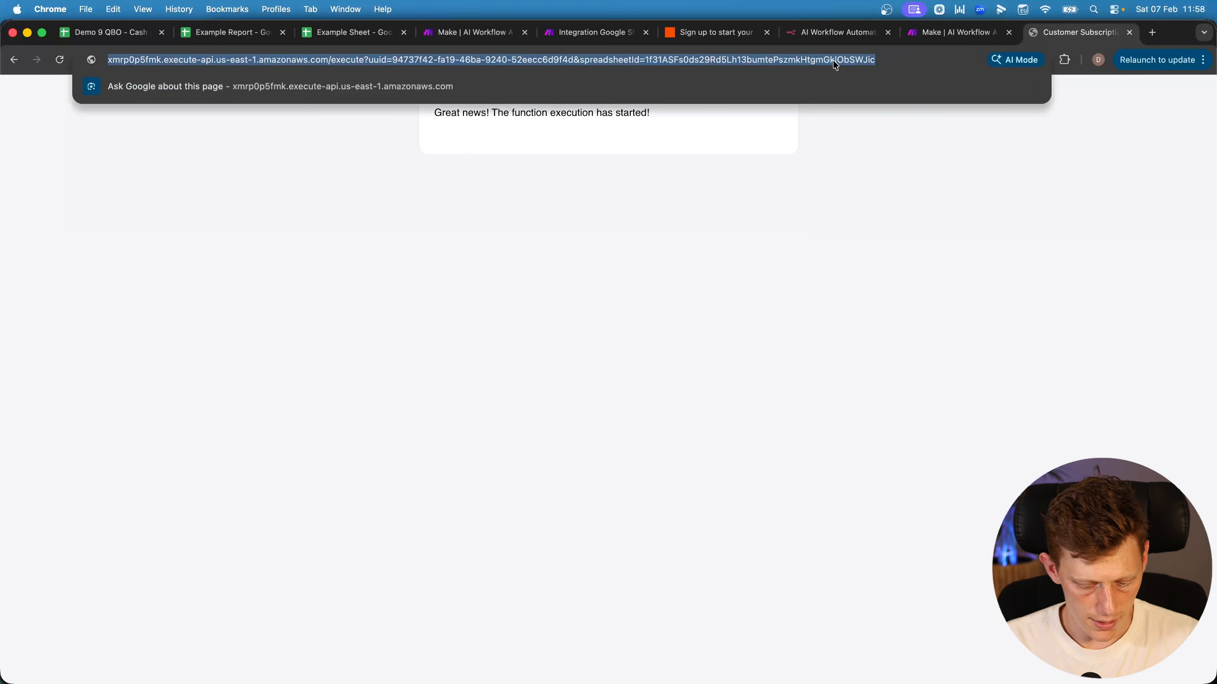
{"action": "key", "text": "super+v"}
{"action": "key", "text": "Return"}
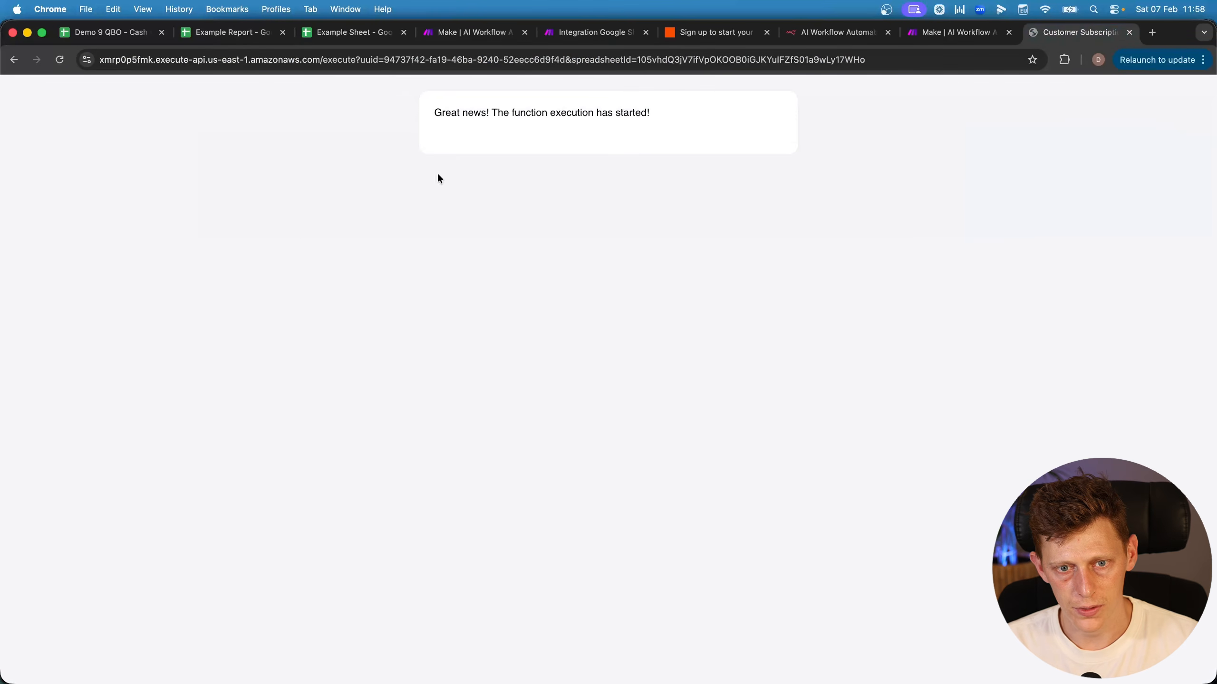
{"action": "left_click_drag", "start_coordinate": [435, 119], "coordinate": [685, 120]}
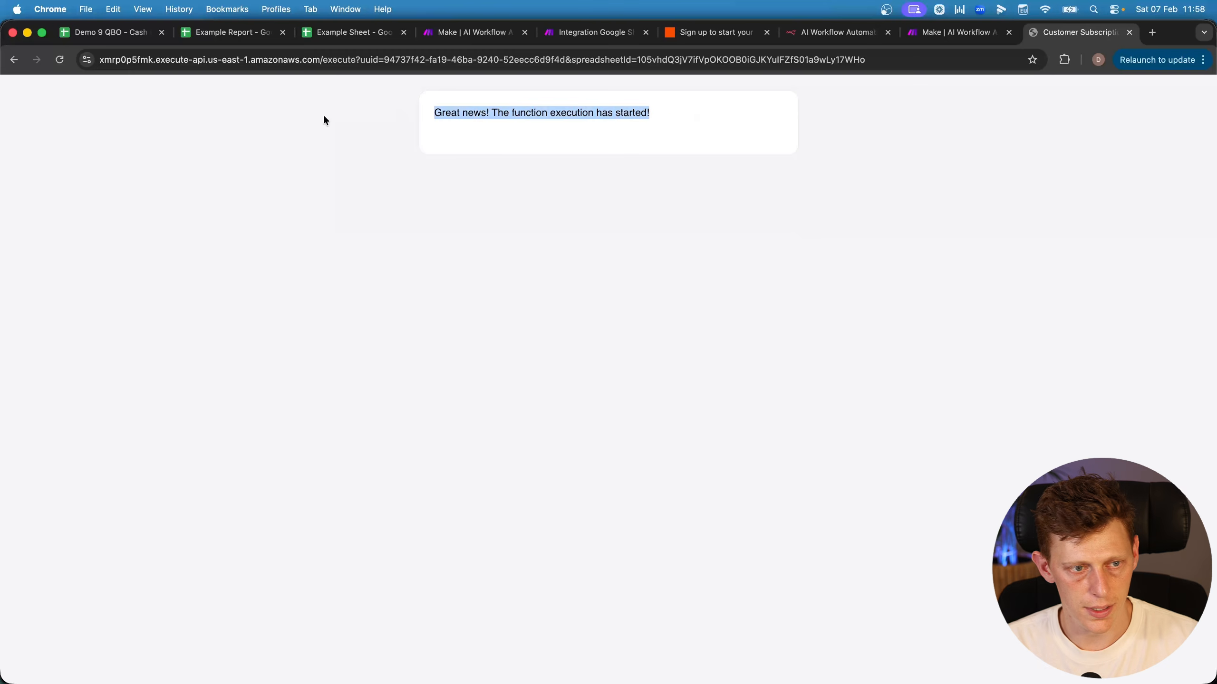
{"action": "left_click", "coordinate": [218, 34]}
Check the events log entries and the refreshed Profit And Loss sheet, then go to the Make tab
{"action": "left_click", "coordinate": [225, 673]}
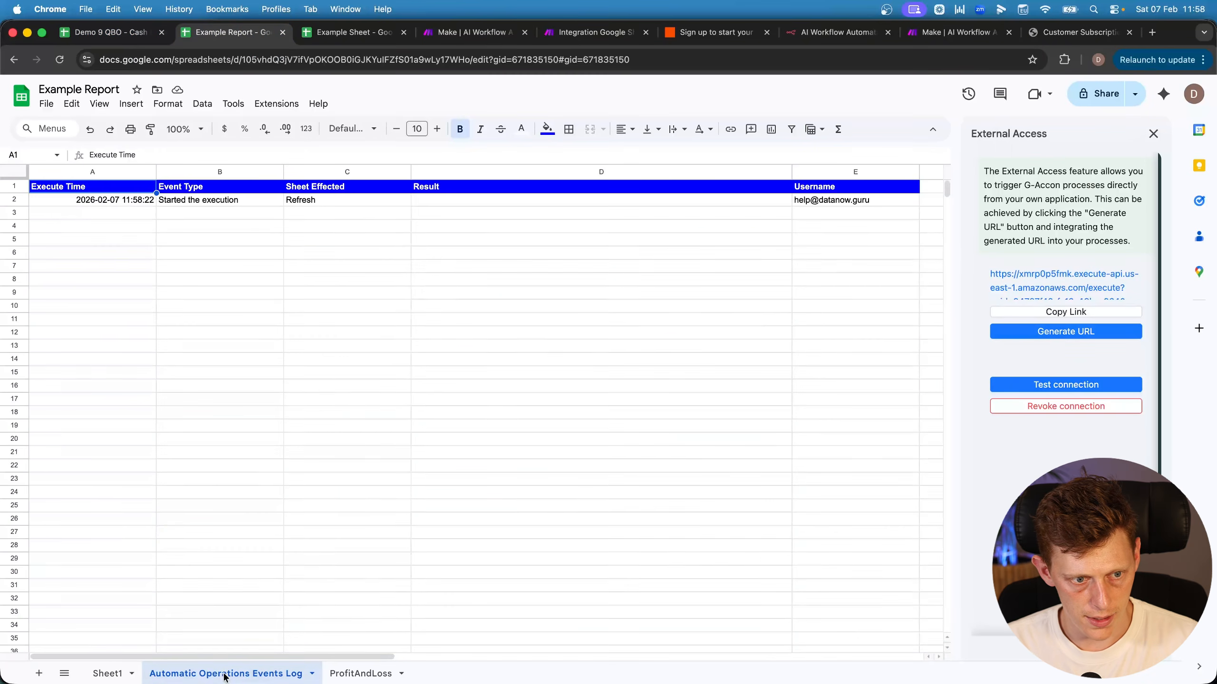
{"action": "left_click", "coordinate": [94, 203]}
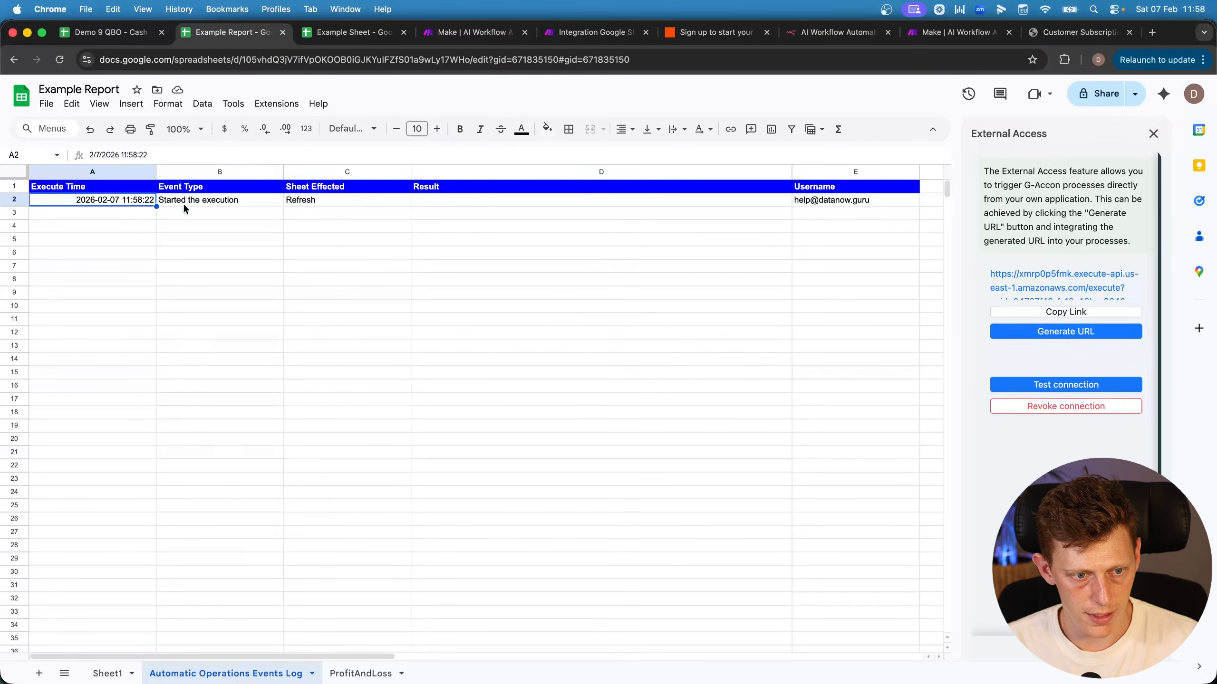
{"action": "left_click", "coordinate": [307, 202]}
{"action": "left_click_drag", "start_coordinate": [302, 213], "coordinate": [457, 246]}
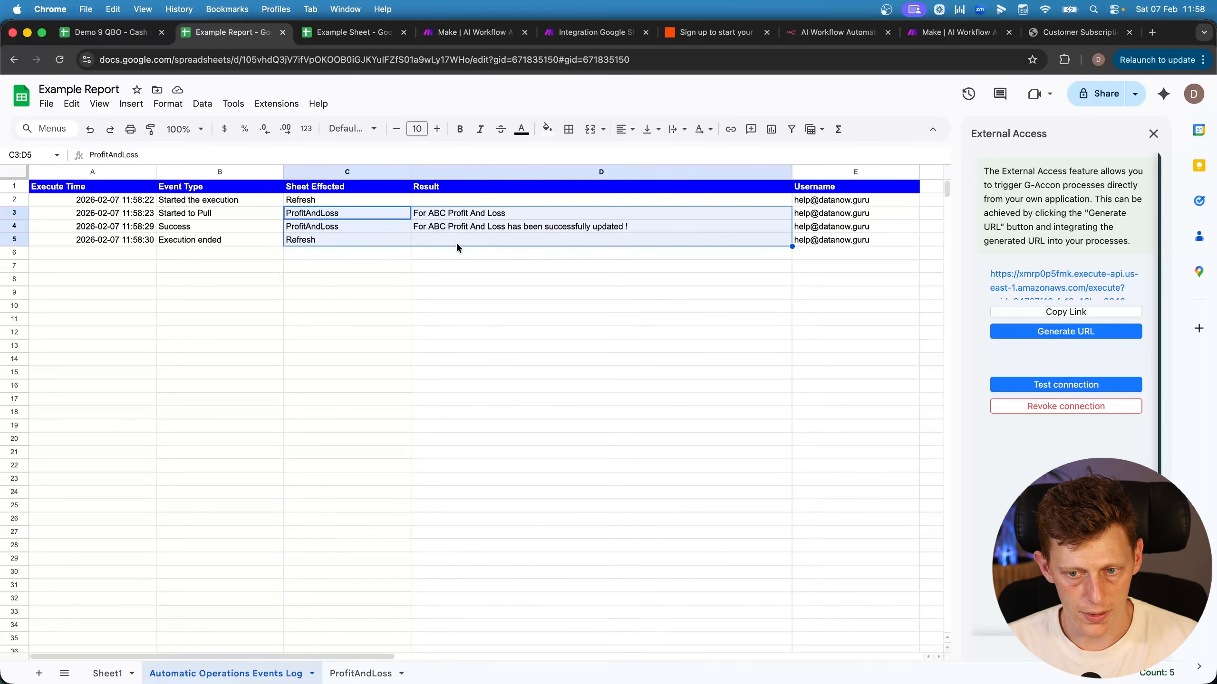
{"action": "left_click", "coordinate": [360, 673]}
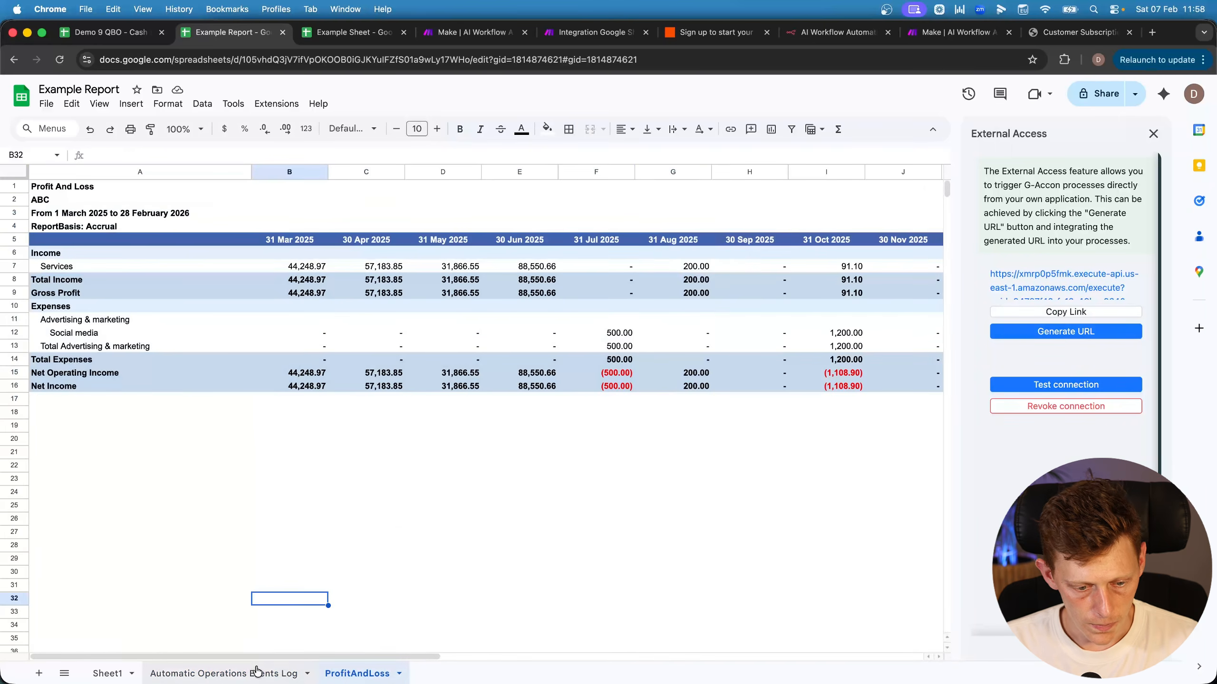
{"action": "left_click", "coordinate": [249, 674]}
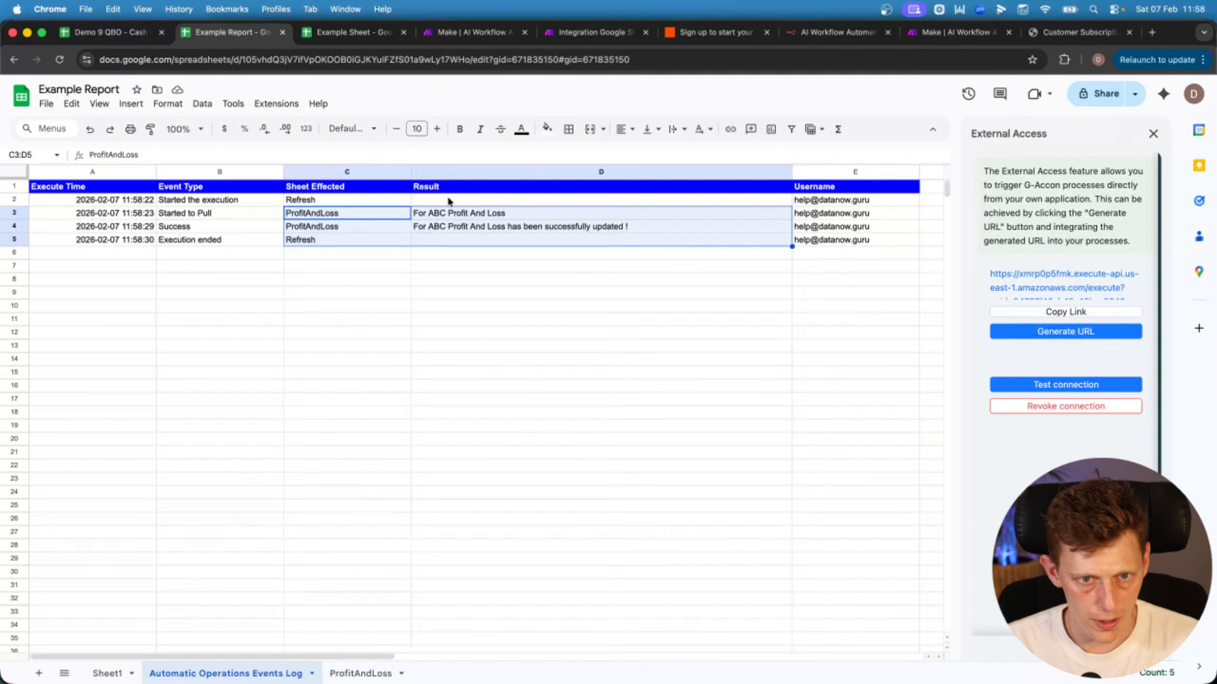
{"action": "left_click", "coordinate": [472, 32]}
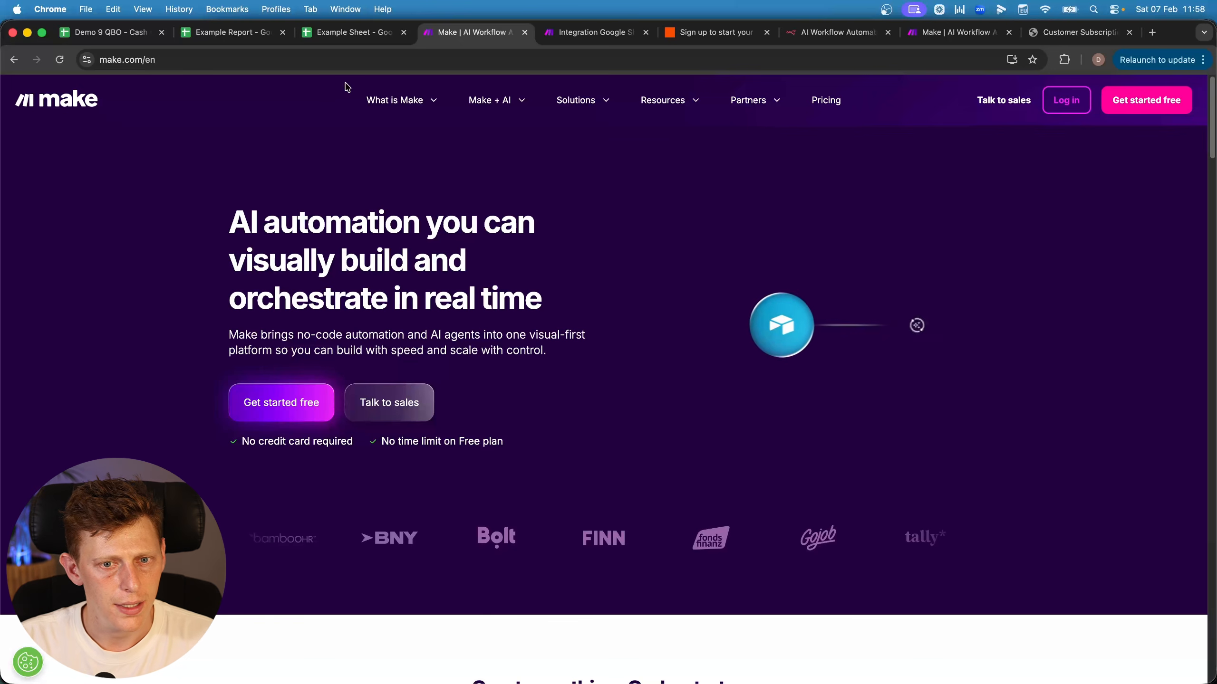
Add an HTTP request module after the trigger in the Make scenario
{"action": "left_click", "coordinate": [579, 38]}
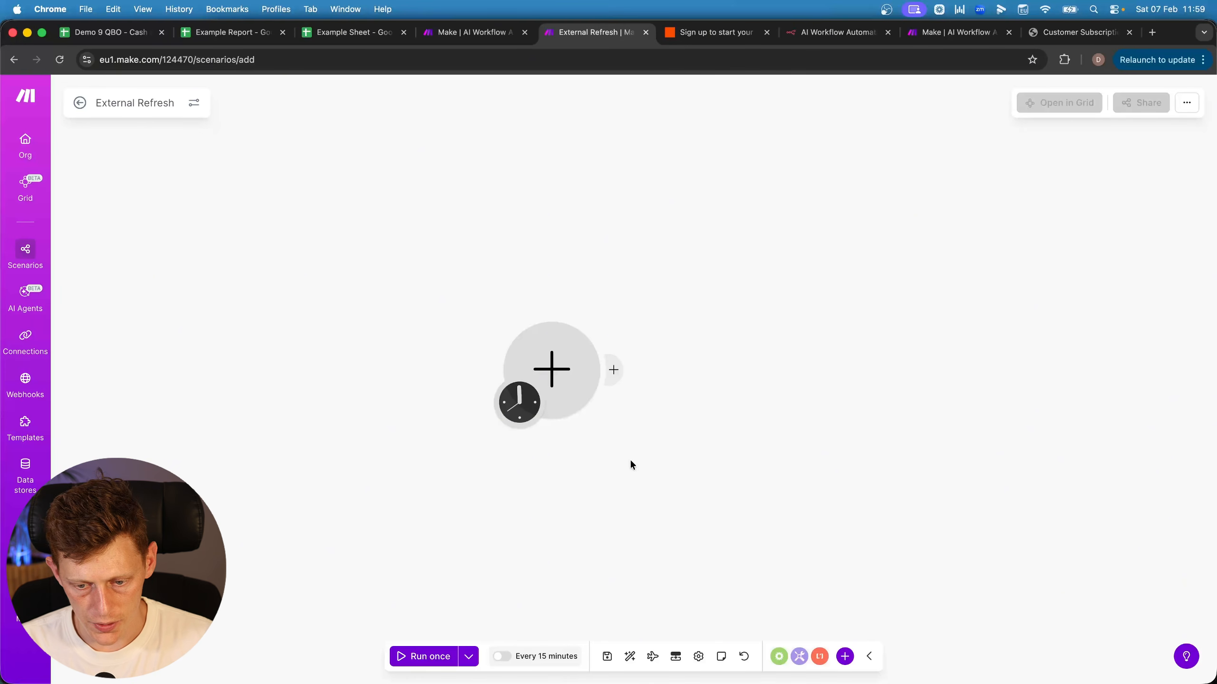
{"action": "left_click", "coordinate": [844, 654]}
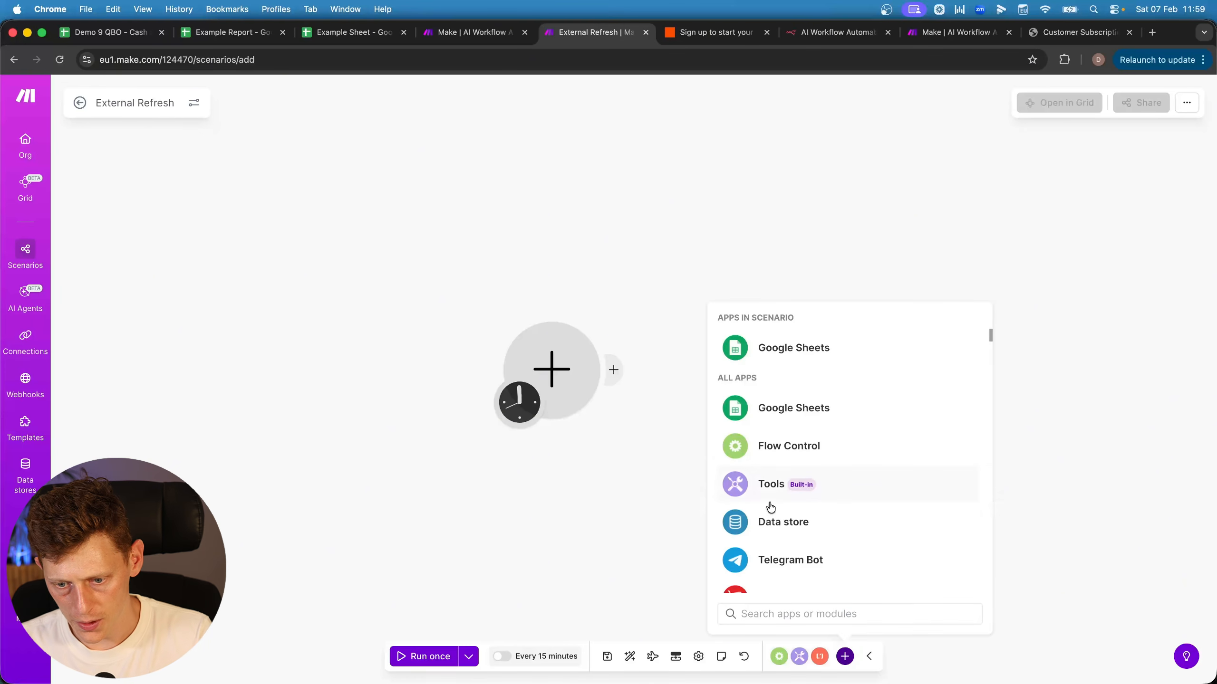
{"action": "scroll", "coordinate": [753, 382], "scroll_direction": "down", "scroll_amount": 5}
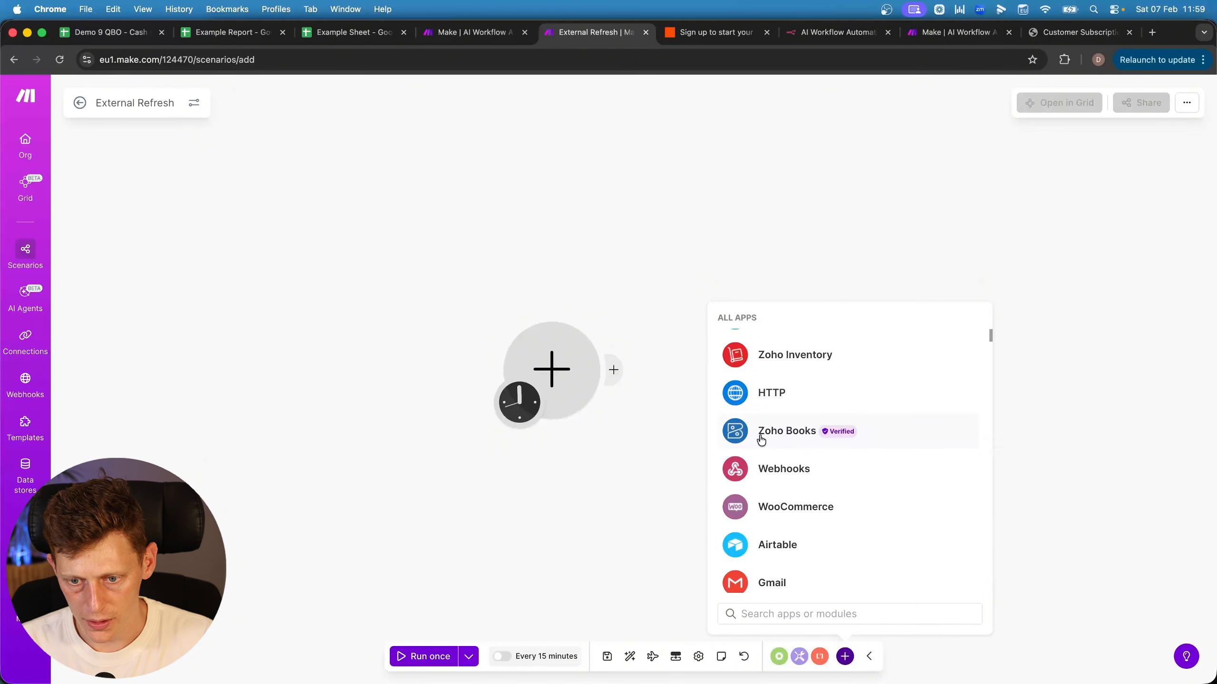
{"action": "left_click", "coordinate": [776, 401]}
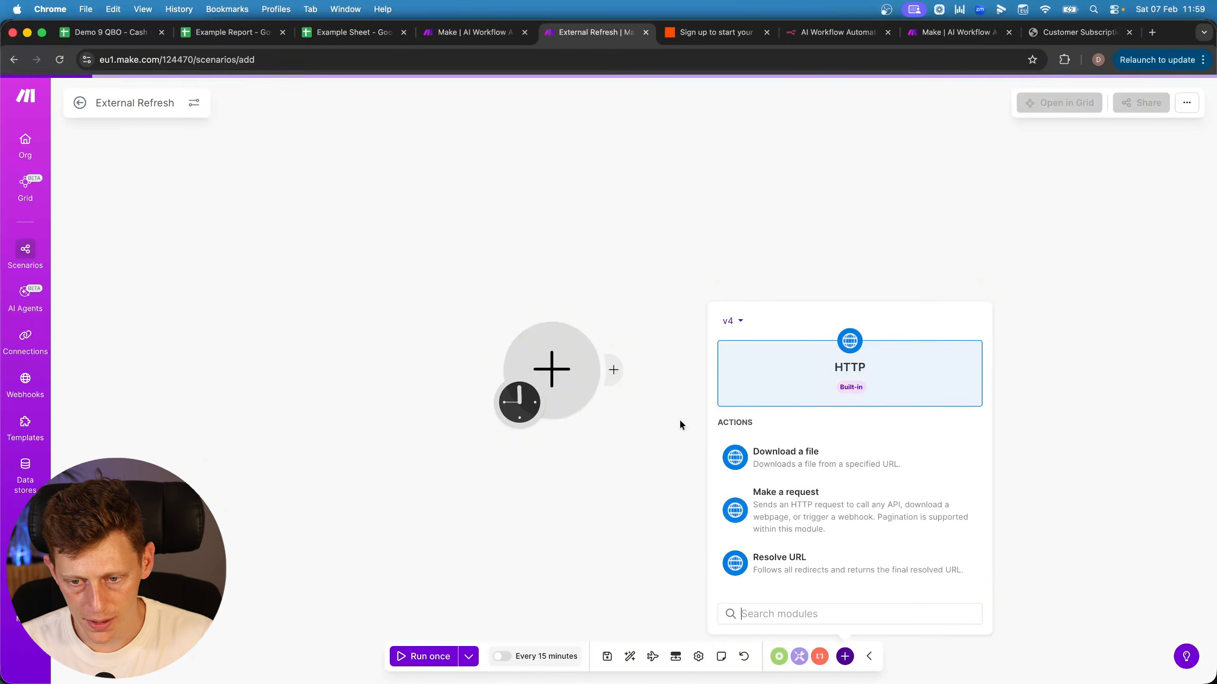
{"action": "left_click", "coordinate": [772, 515]}
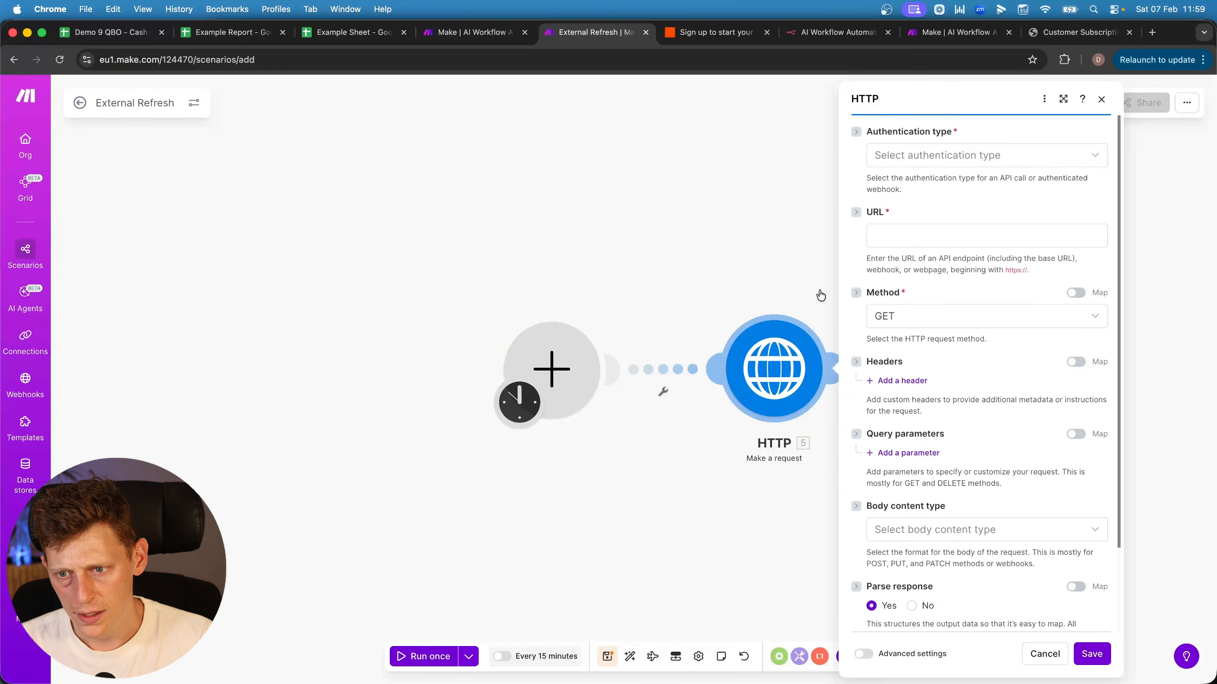
Set the request URL to the pasted refresh API URL with No authentication, and save
{"action": "left_click", "coordinate": [889, 241]}
{"action": "key", "text": "super+v"}
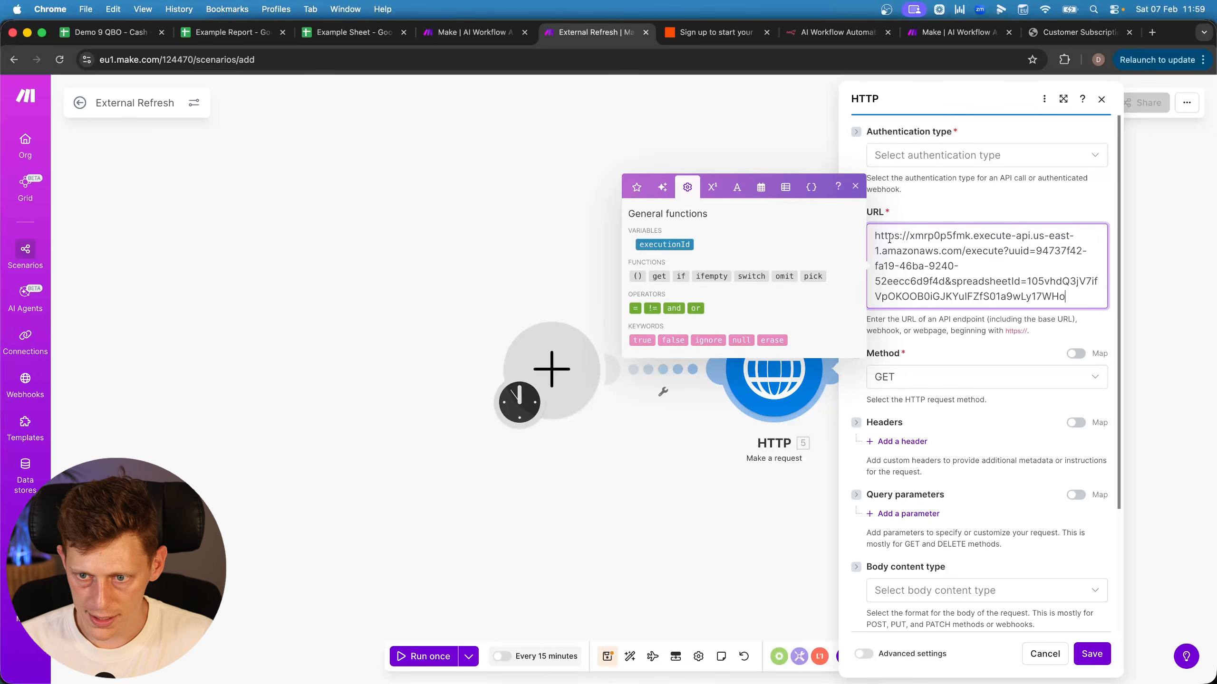
{"action": "left_click", "coordinate": [932, 189]}
{"action": "left_click", "coordinate": [921, 157]}
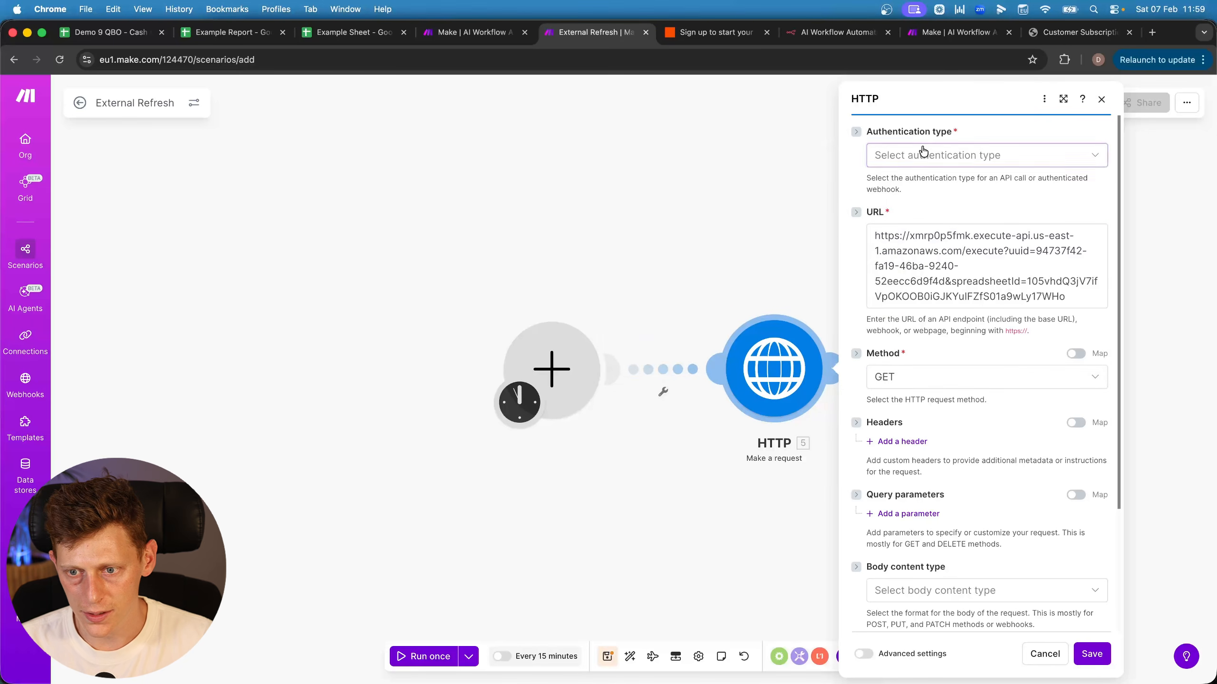
{"action": "left_click", "coordinate": [910, 188]}
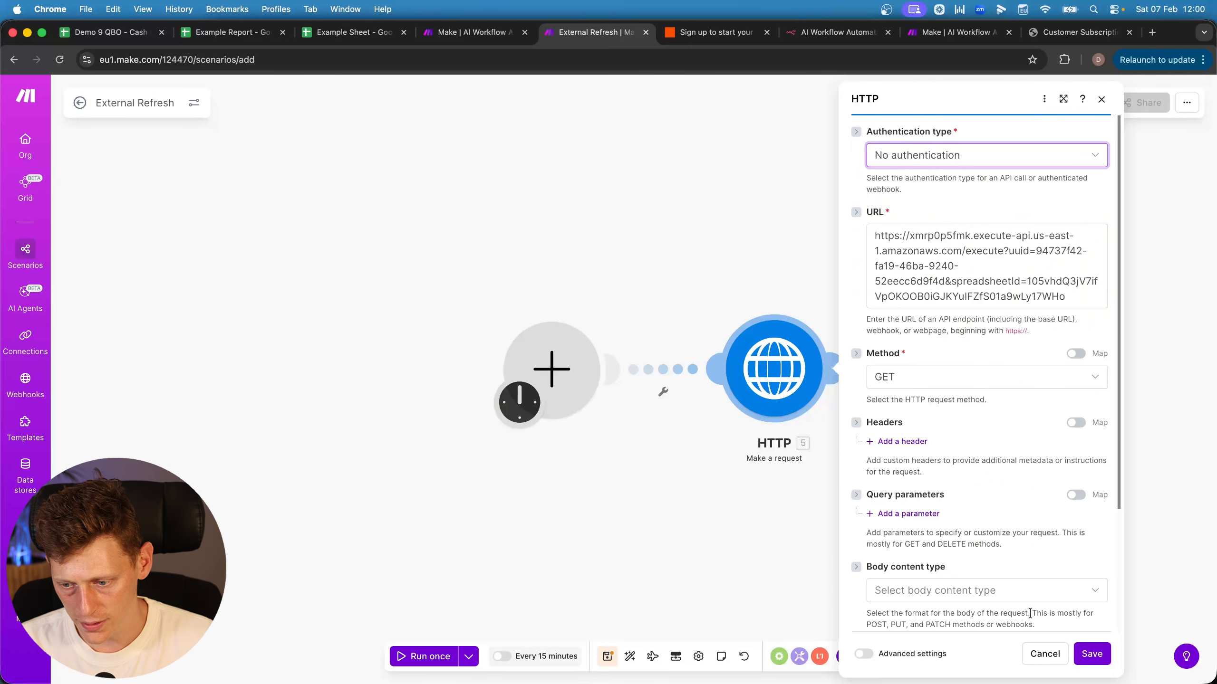
{"action": "left_click", "coordinate": [1088, 654]}
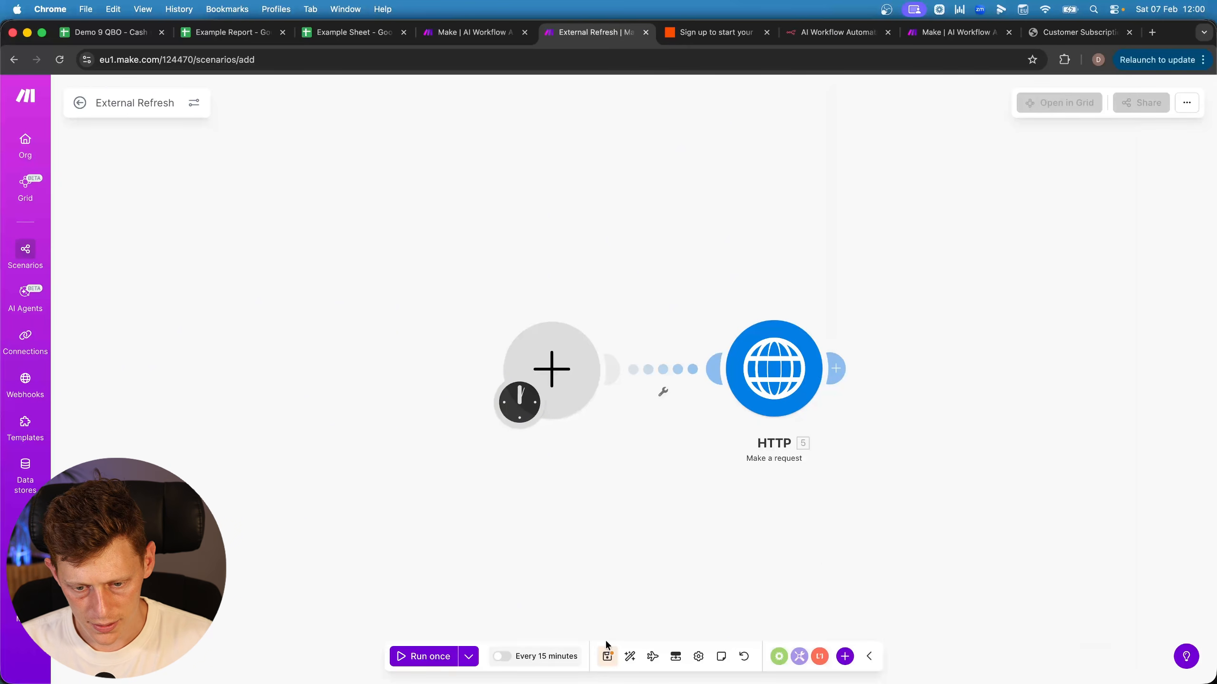
{"action": "left_click", "coordinate": [608, 660]}
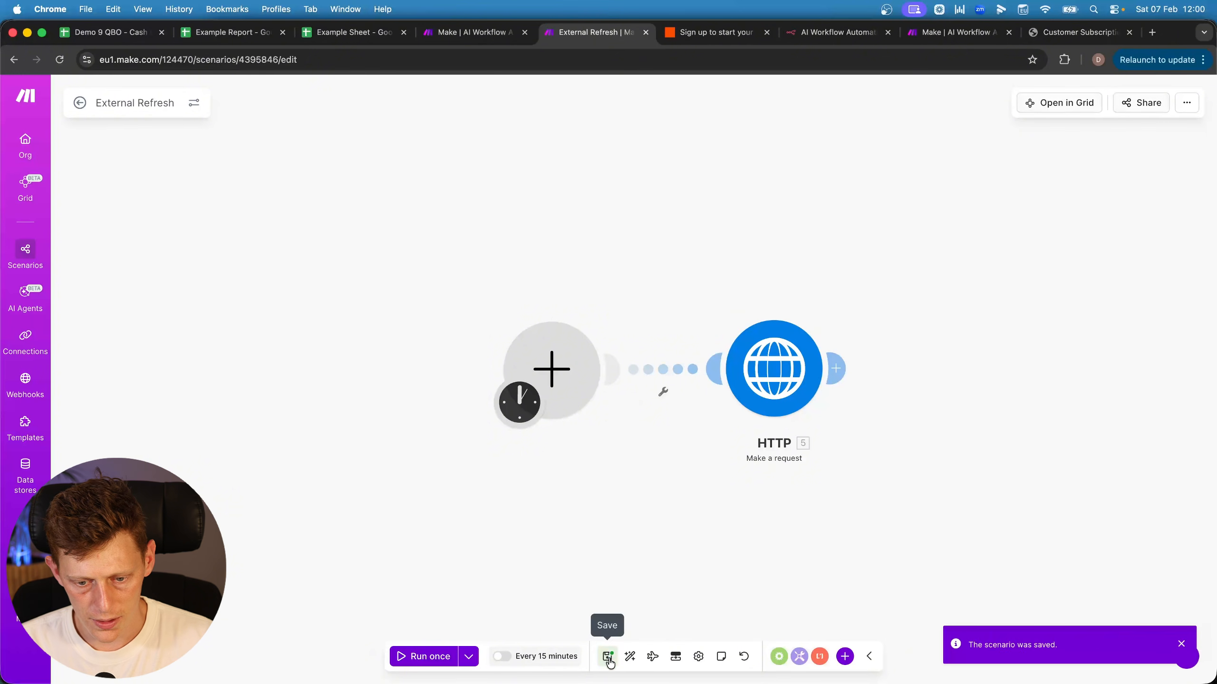
Run the scenario once and confirm new log entries in rows 6–9 of the Example Report
{"action": "left_click", "coordinate": [412, 658]}
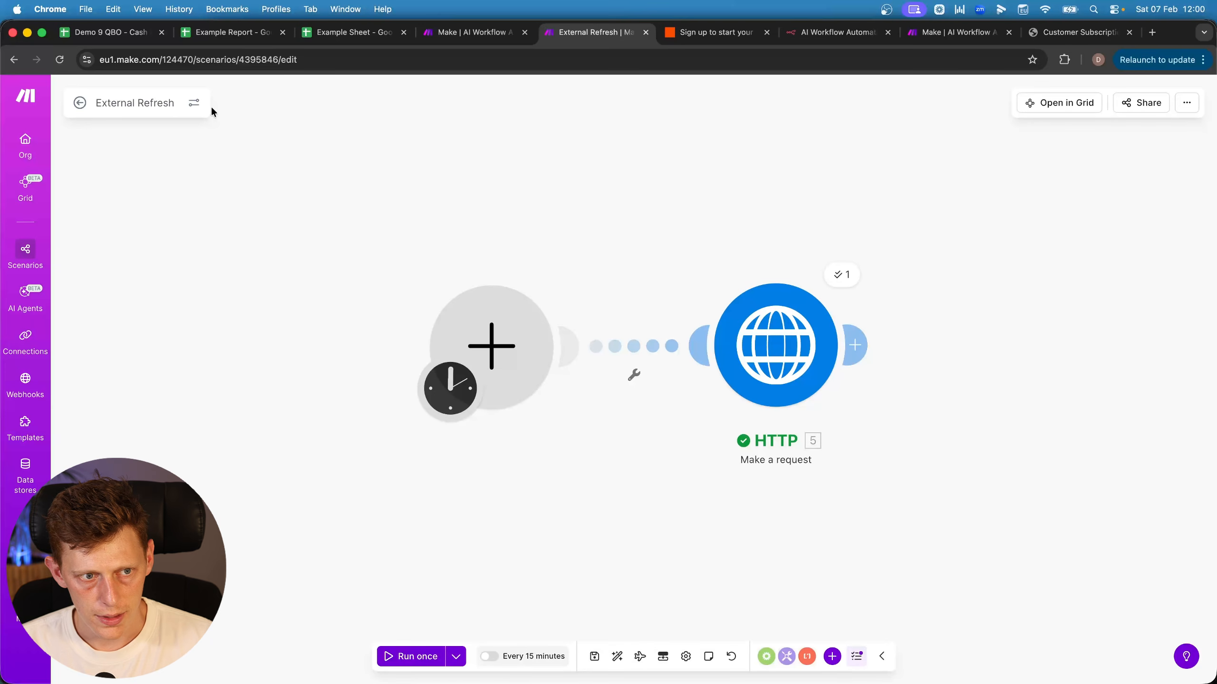
{"action": "left_click", "coordinate": [226, 32]}
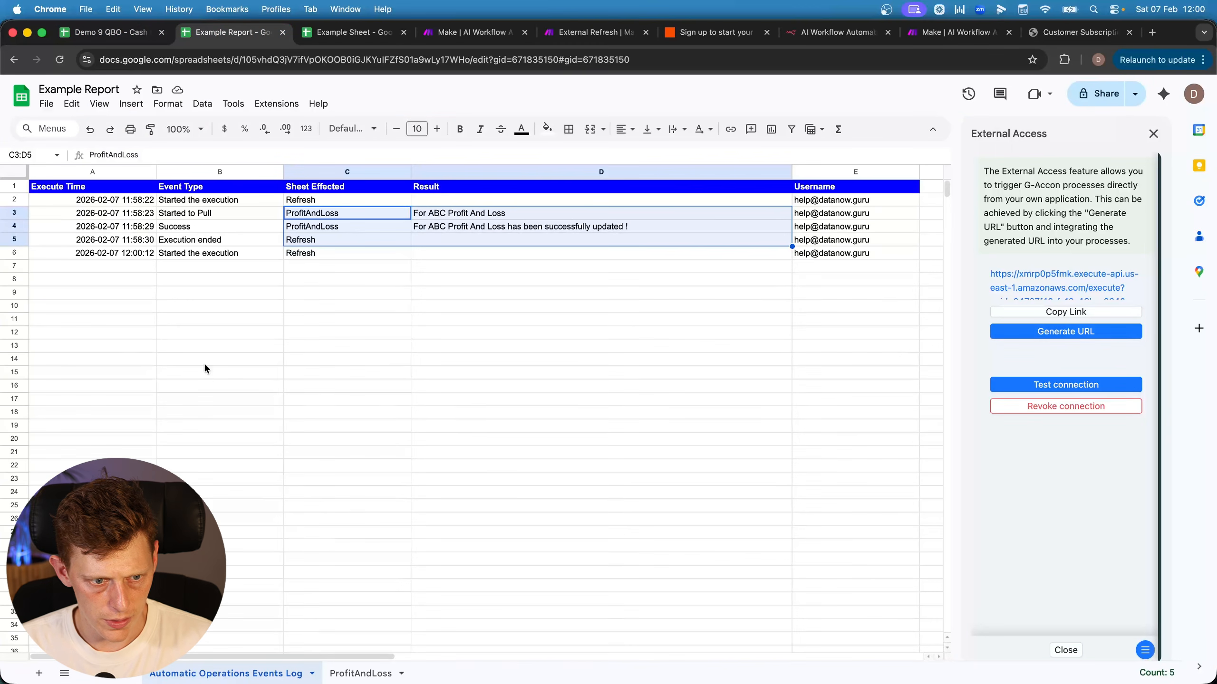
{"action": "left_click_drag", "start_coordinate": [153, 253], "coordinate": [306, 252]}
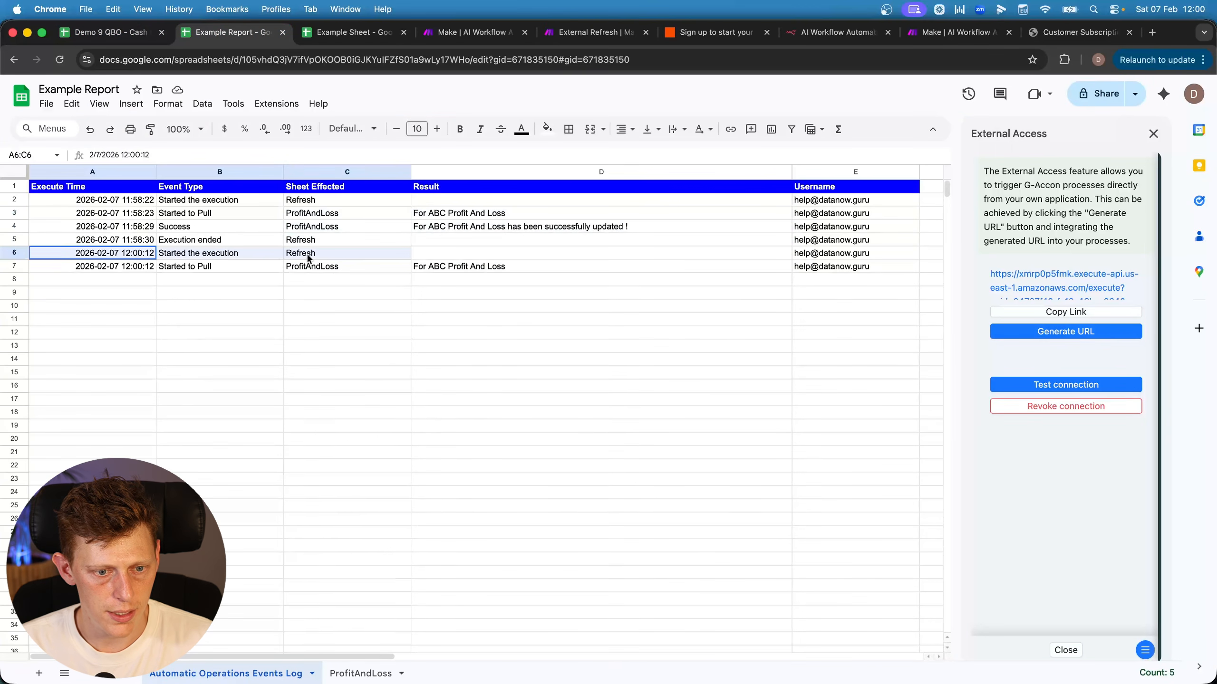
{"action": "left_click_drag", "start_coordinate": [133, 267], "coordinate": [525, 289]}
{"action": "left_click", "coordinate": [575, 33]}
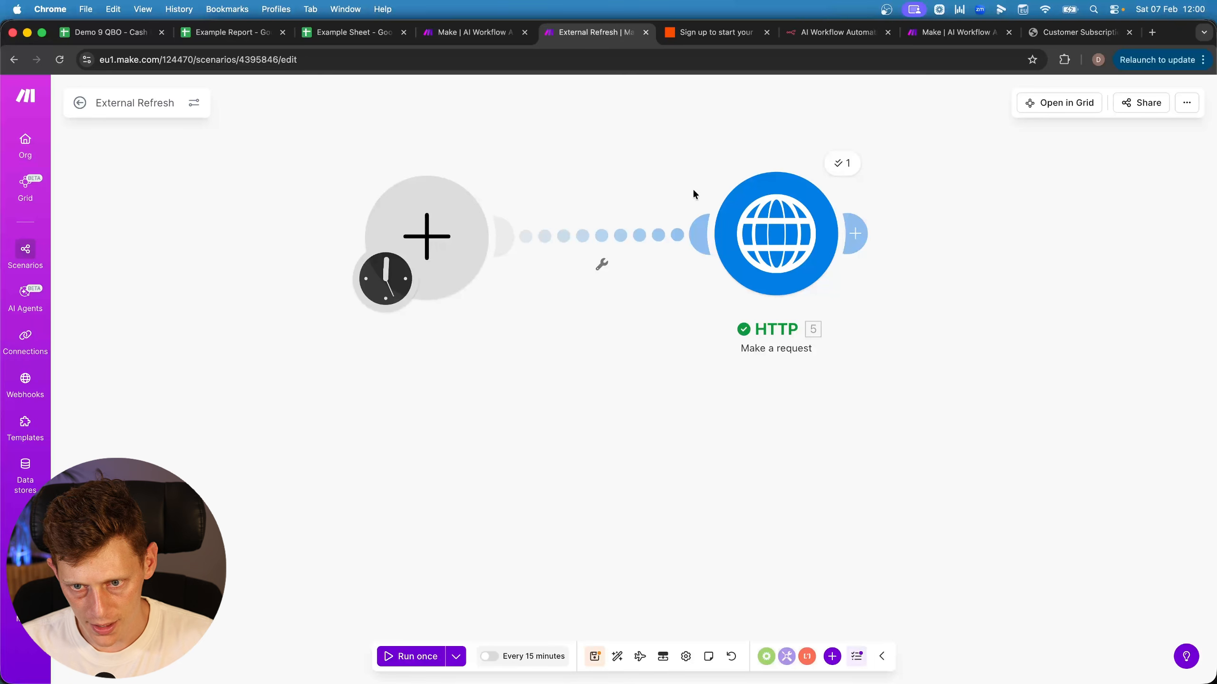
{"action": "left_click_drag", "start_coordinate": [765, 229], "coordinate": [794, 235]}
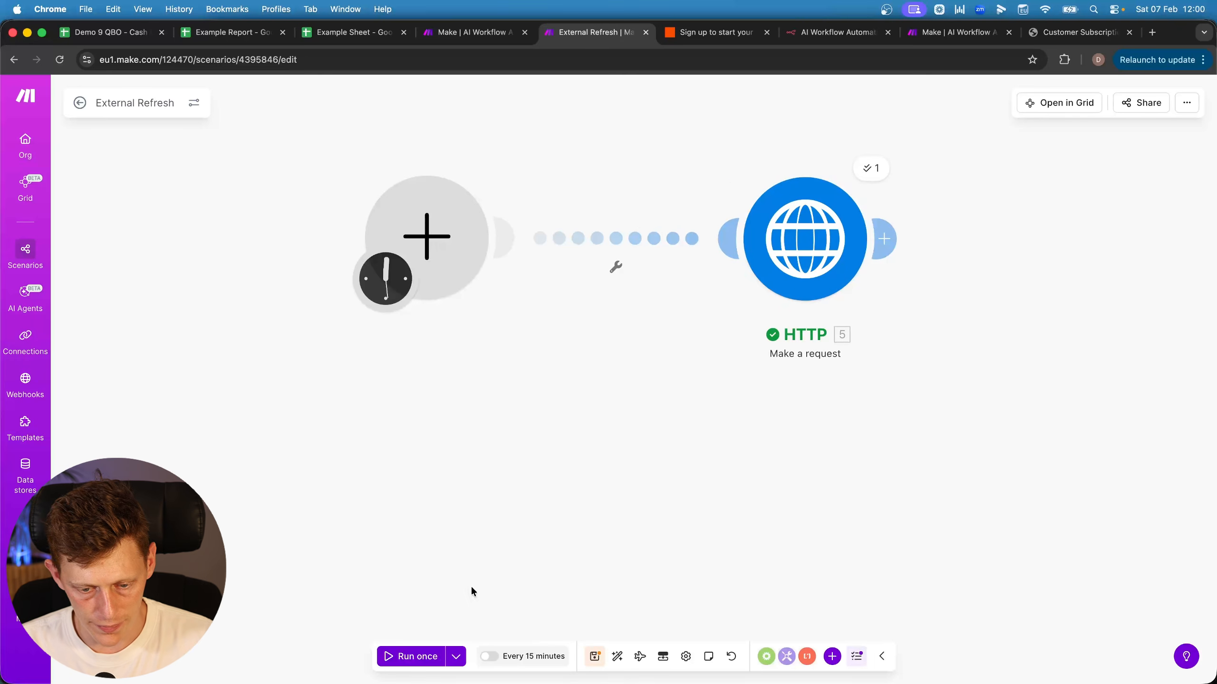
Set the scenario schedule to Every day at 12:00 and activate it
{"action": "left_click", "coordinate": [534, 657]}
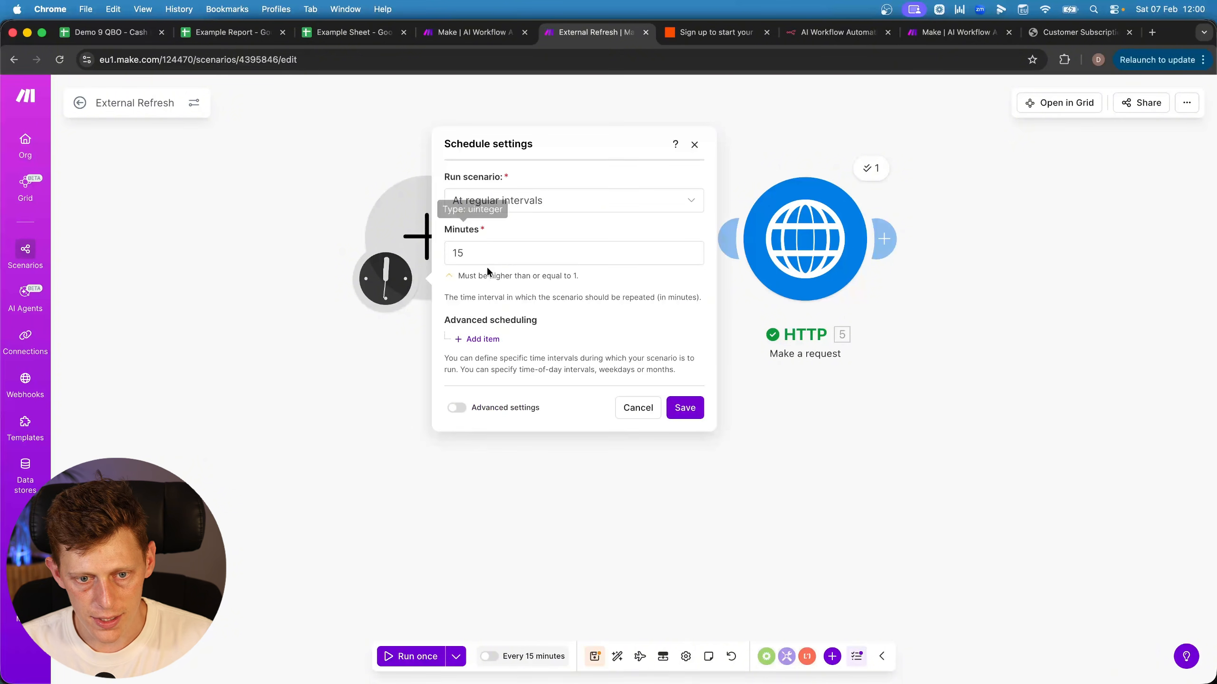
{"action": "left_click", "coordinate": [489, 201]}
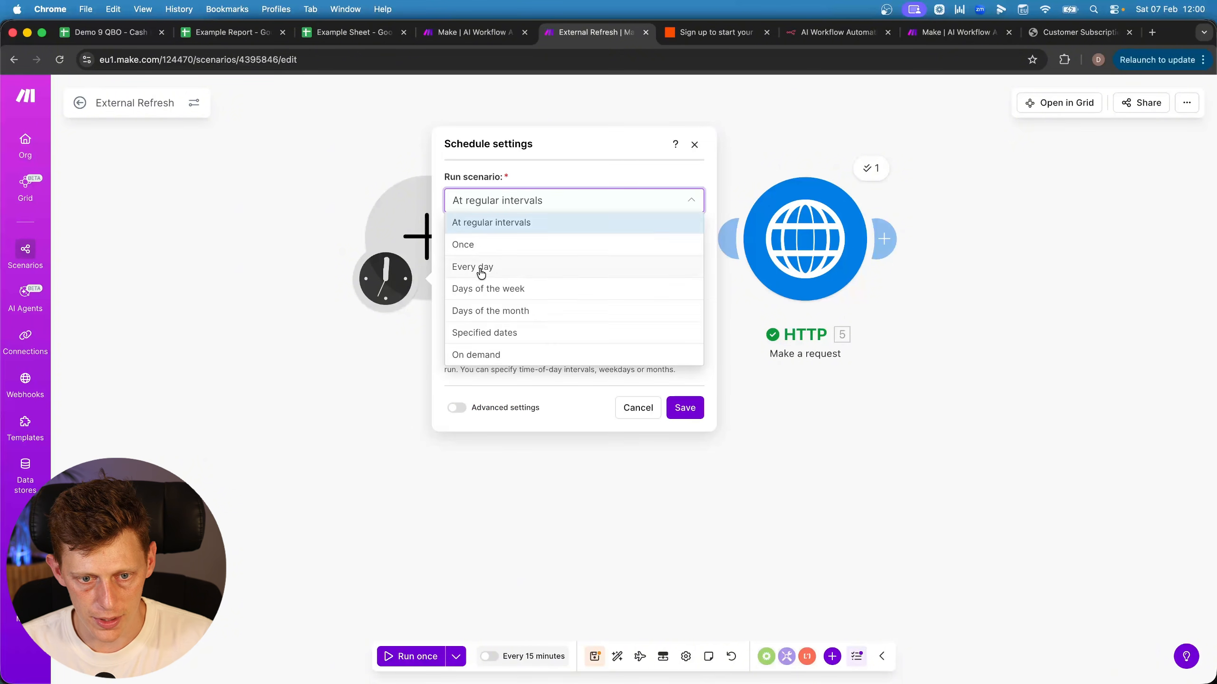
{"action": "left_click", "coordinate": [481, 271]}
{"action": "left_click", "coordinate": [492, 243]}
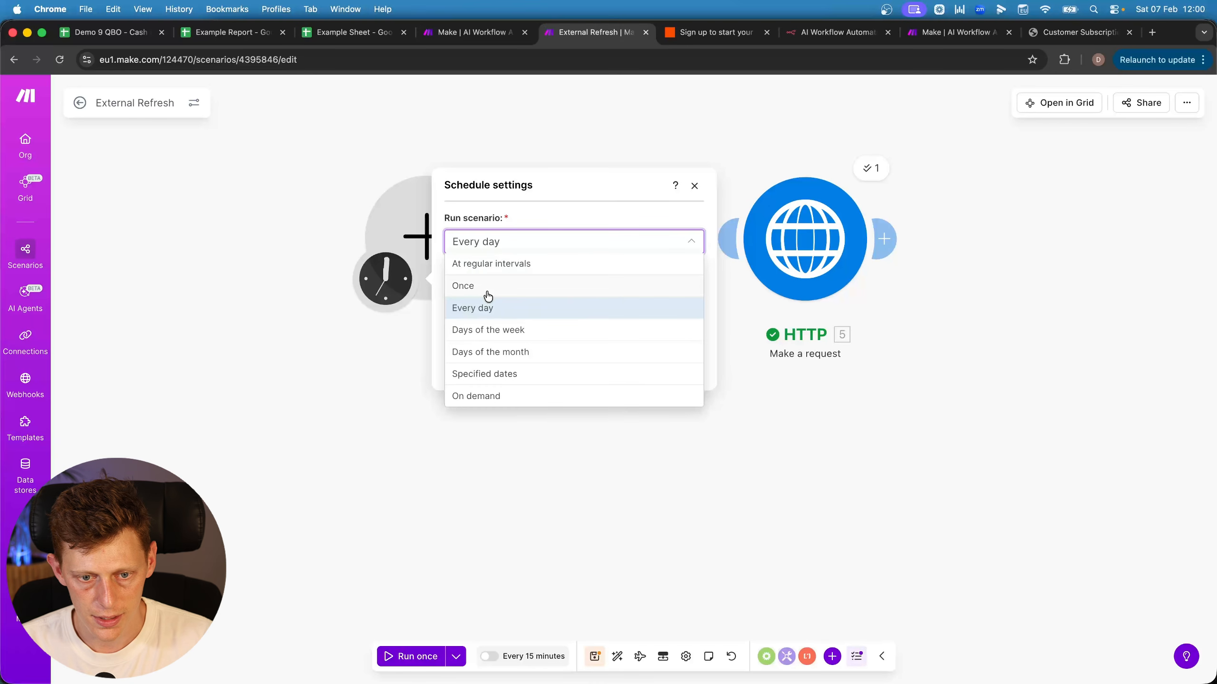
{"action": "left_click", "coordinate": [487, 287]}
{"action": "left_click", "coordinate": [488, 245]}
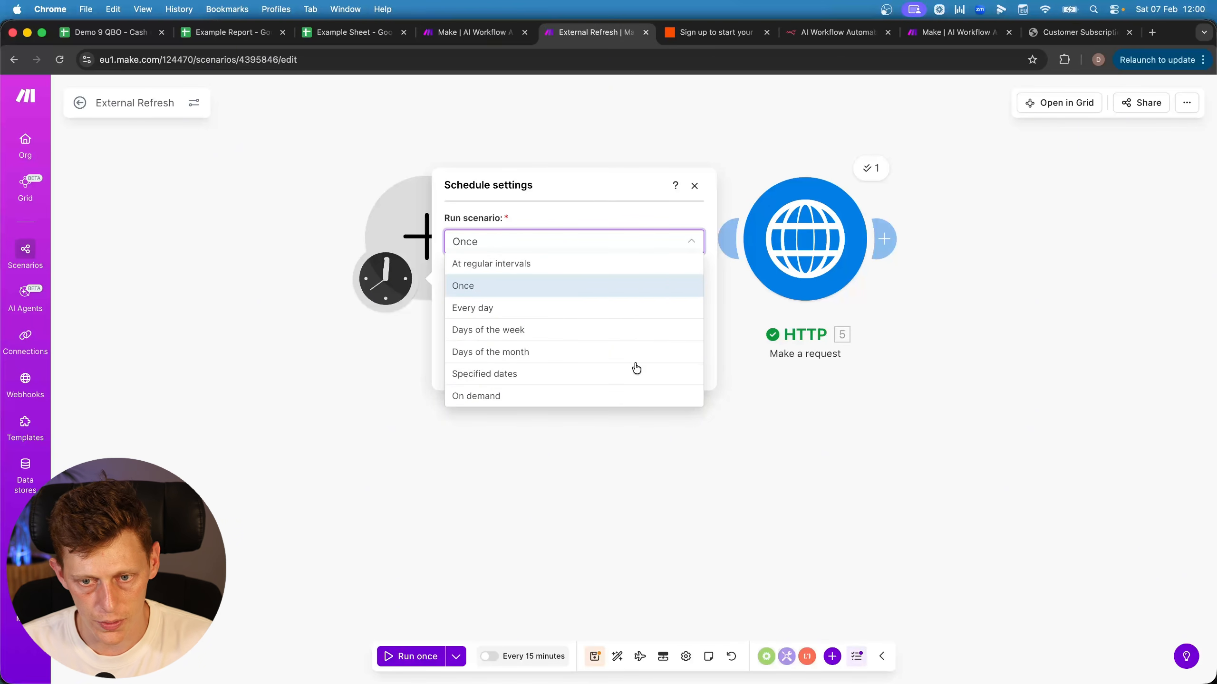
{"action": "left_click", "coordinate": [604, 191]}
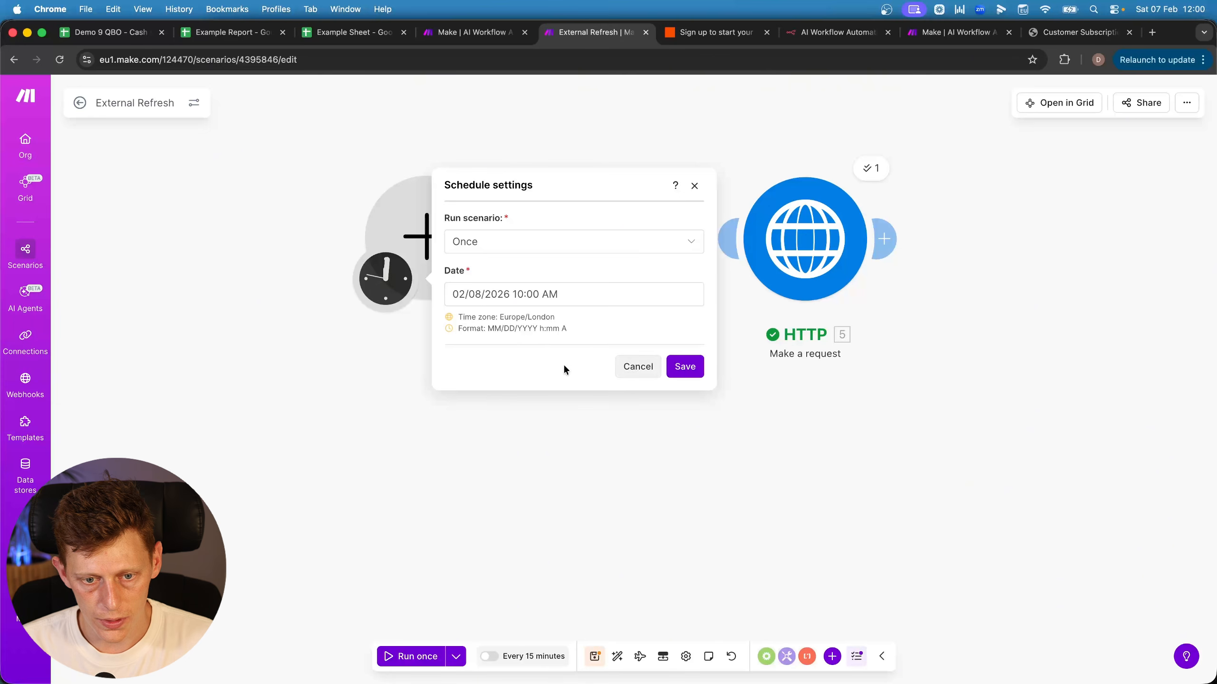
{"action": "left_click", "coordinate": [477, 241]}
{"action": "left_click", "coordinate": [479, 309]}
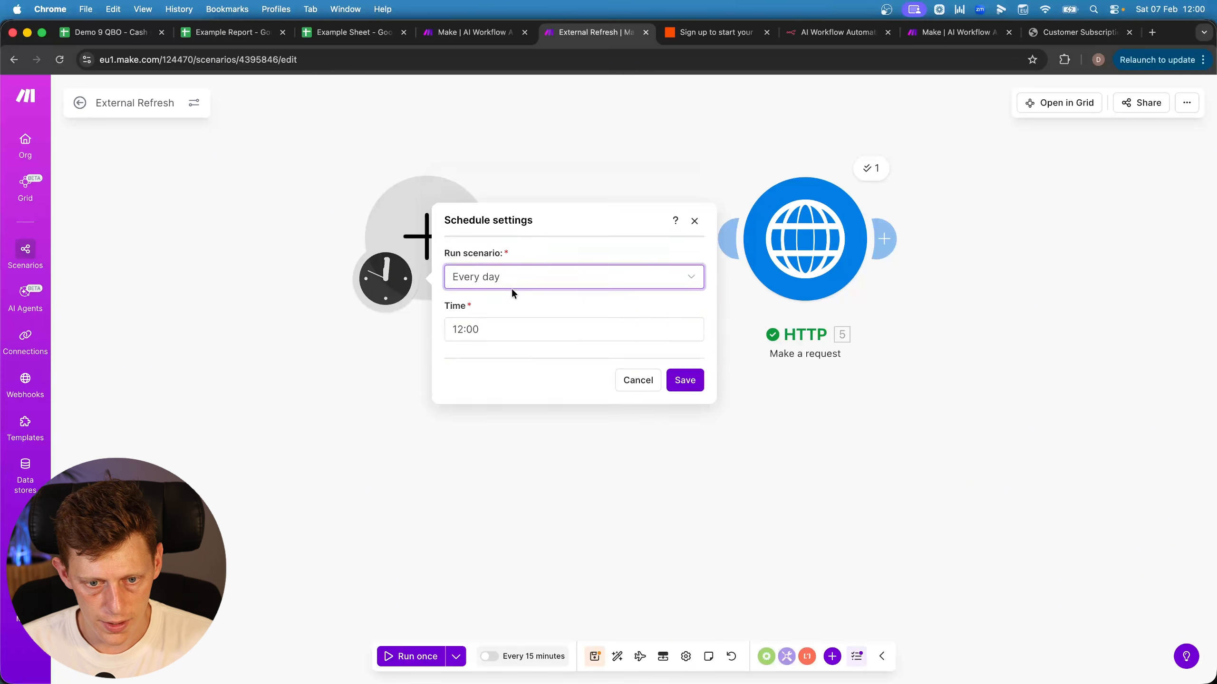
{"action": "key", "text": "Return"}
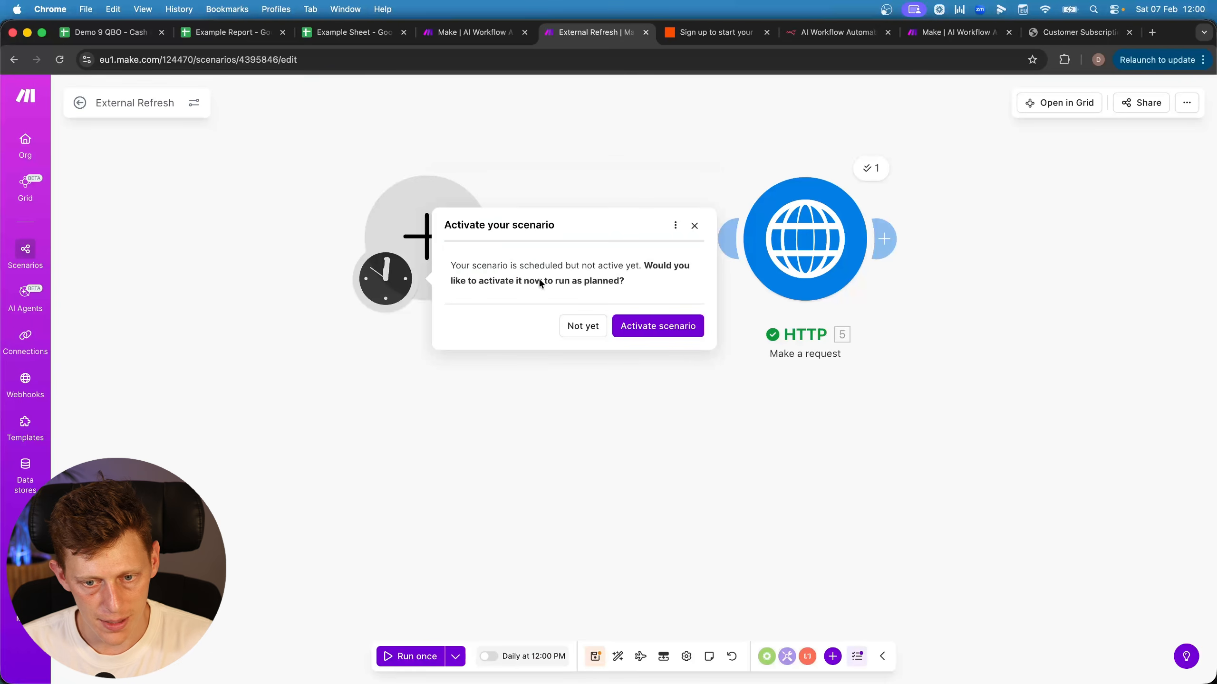
{"action": "left_click", "coordinate": [668, 332]}
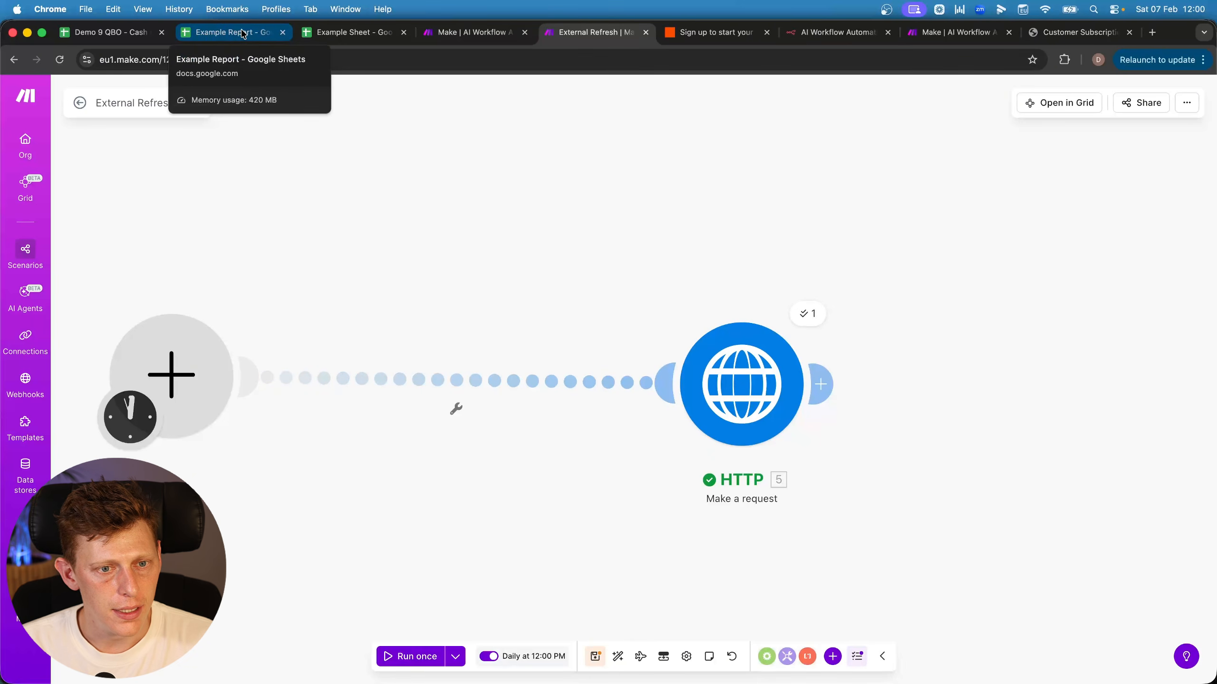
Inspect the Example Sheet table A1:D6, stepping through the Report Name cells in column A
{"action": "left_click", "coordinate": [299, 34]}
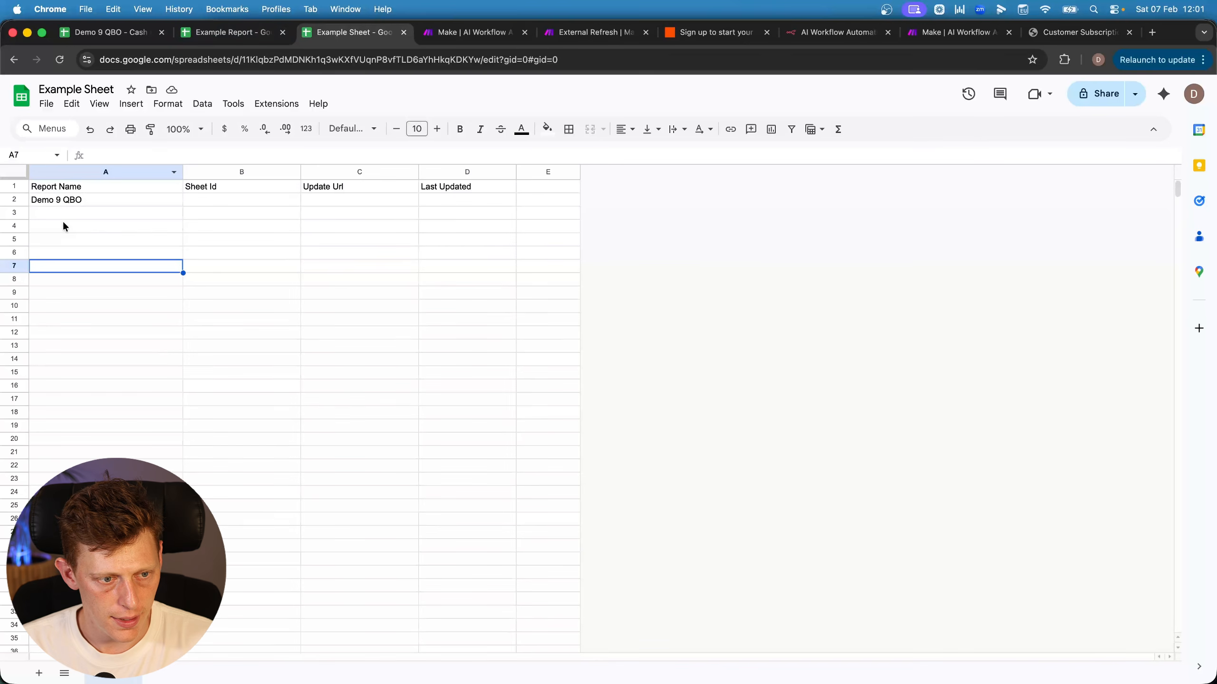
{"action": "left_click_drag", "start_coordinate": [82, 186], "coordinate": [480, 253]}
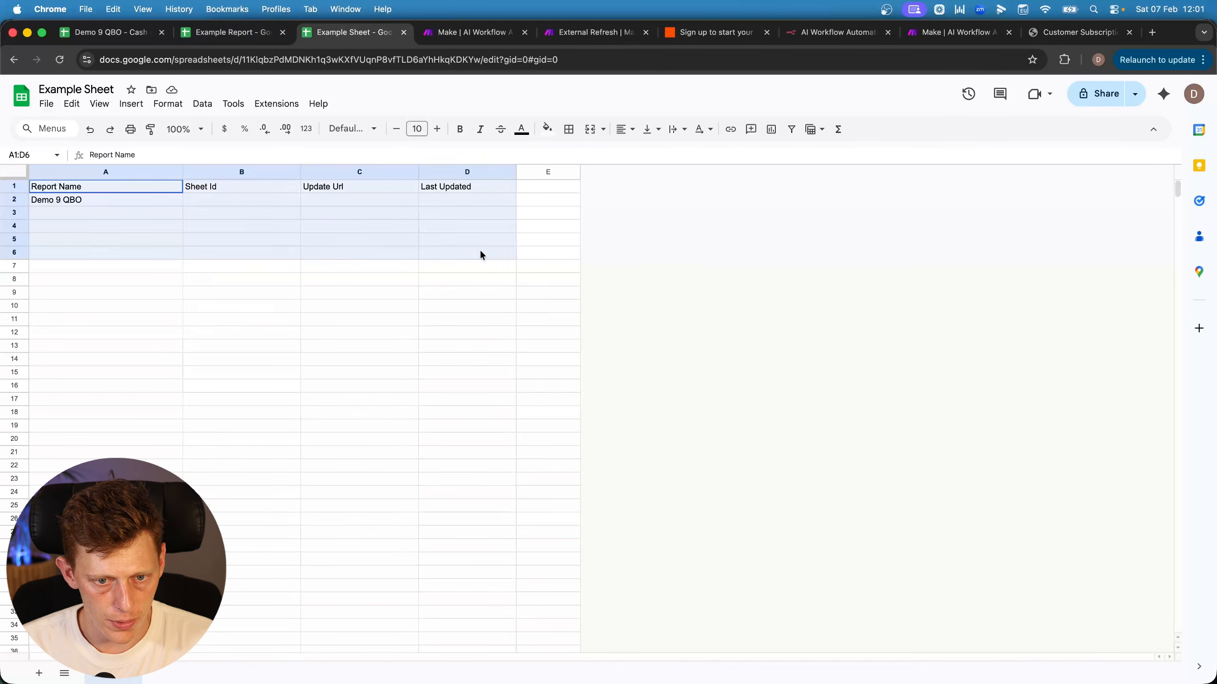
{"action": "left_click", "coordinate": [134, 264]}
{"action": "left_click_drag", "start_coordinate": [104, 203], "coordinate": [96, 572]}
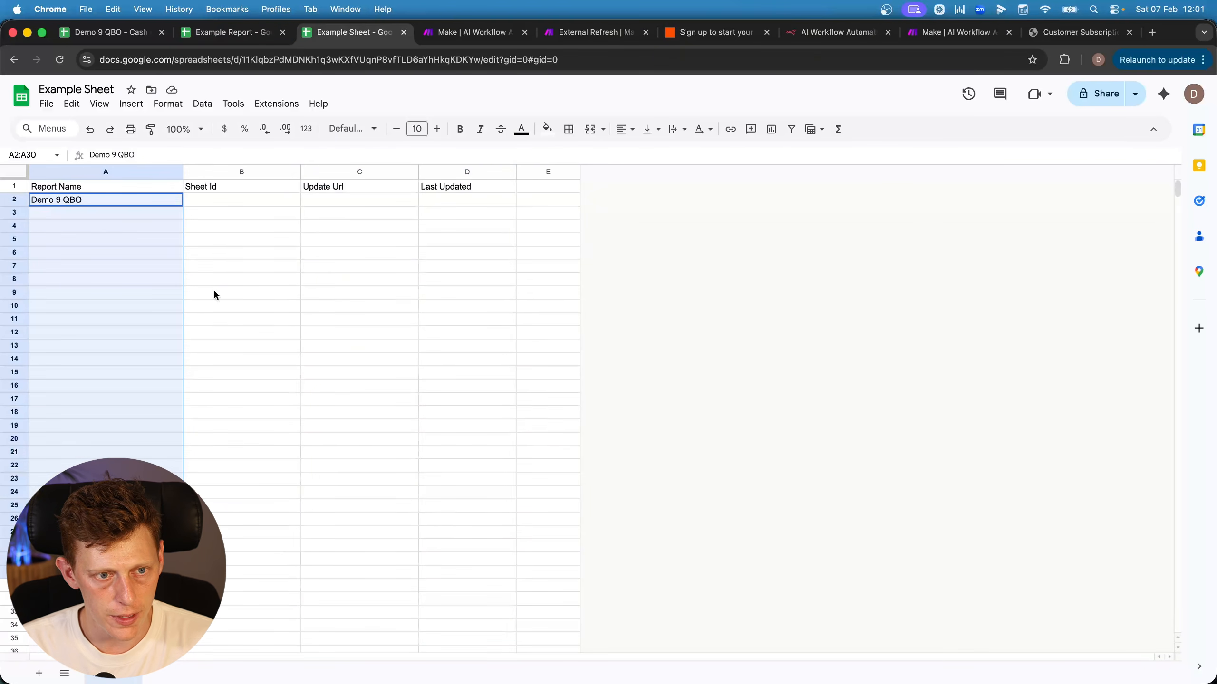
{"action": "left_click_drag", "start_coordinate": [139, 201], "coordinate": [113, 546]}
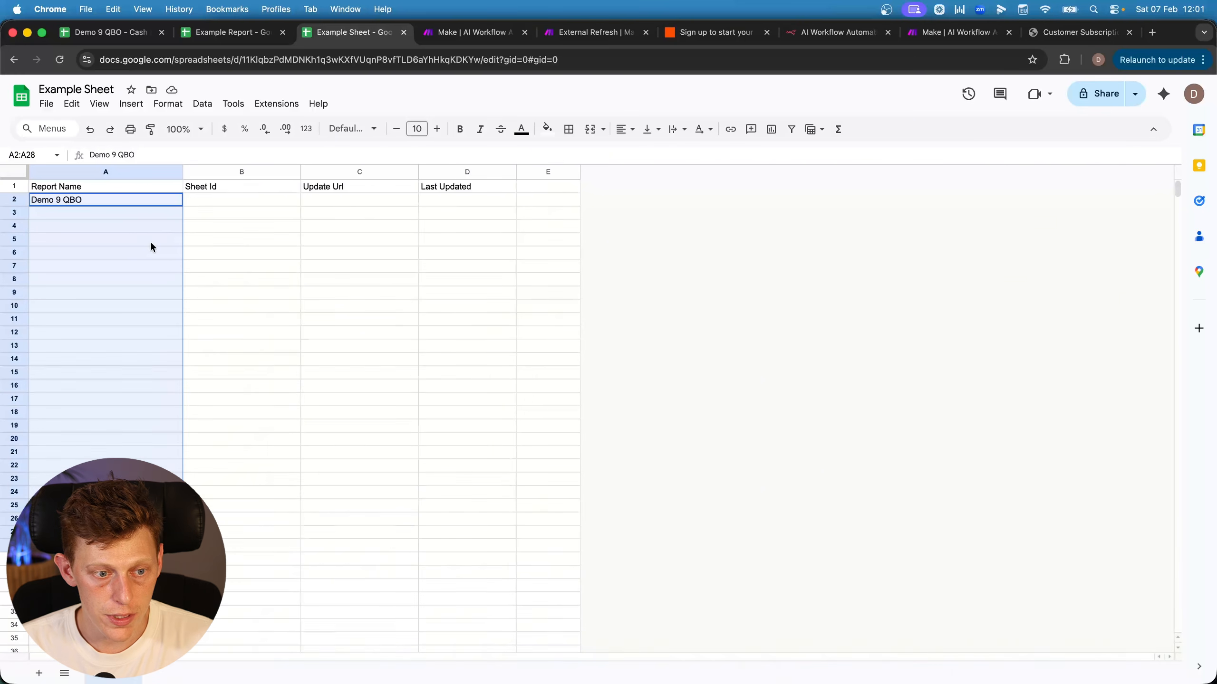
{"action": "left_click", "coordinate": [148, 200]}
{"action": "left_click", "coordinate": [143, 212]}
{"action": "left_click", "coordinate": [143, 228]}
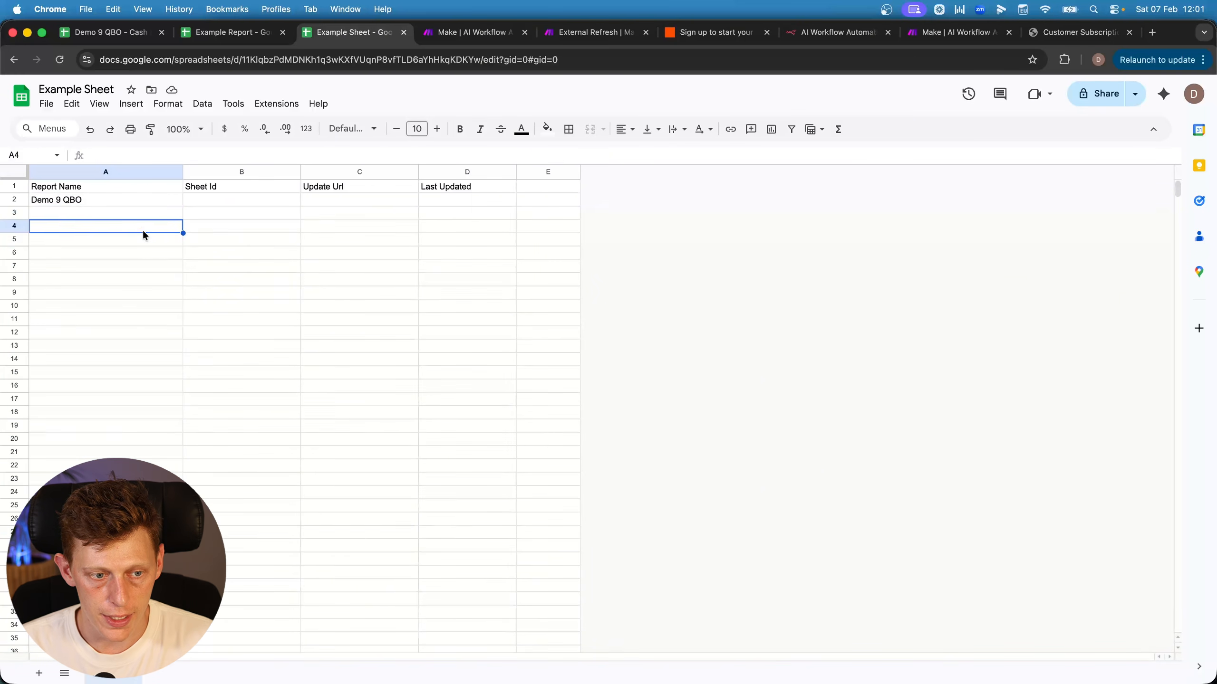
{"action": "left_click", "coordinate": [141, 240]}
{"action": "left_click", "coordinate": [141, 249]}
Review the Sheet Id, Update Url and Last Updated columns of the table
{"action": "left_click_drag", "start_coordinate": [211, 200], "coordinate": [204, 638]}
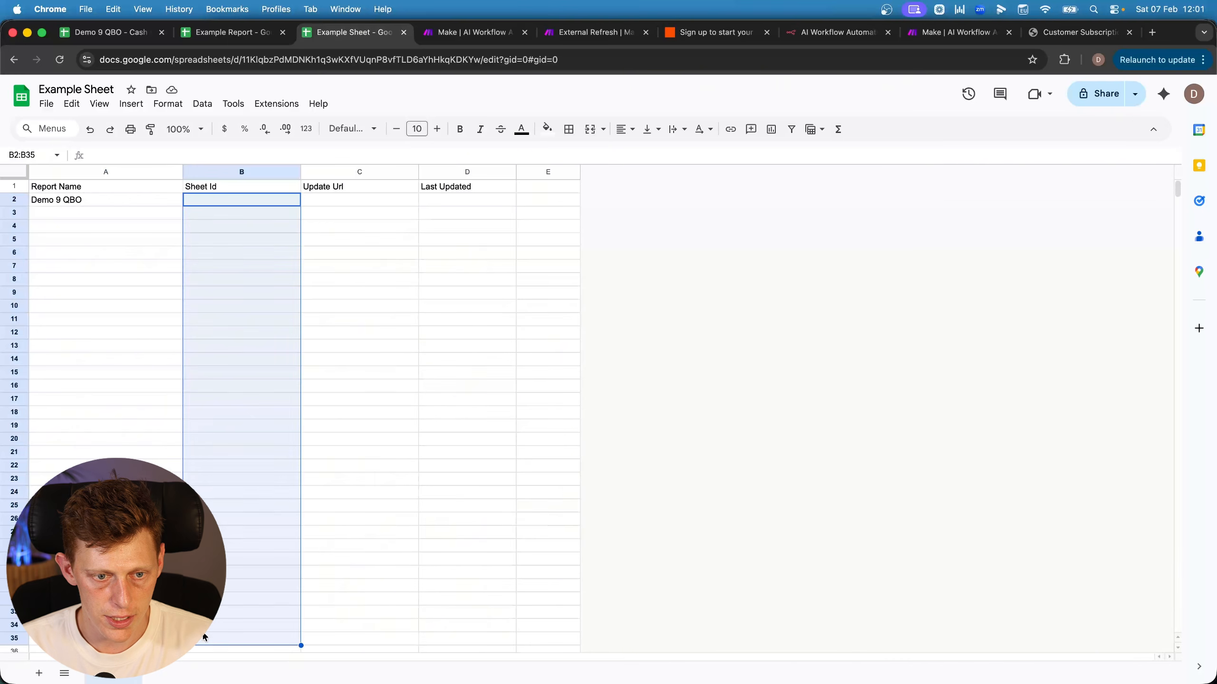
{"action": "left_click_drag", "start_coordinate": [387, 206], "coordinate": [386, 412]}
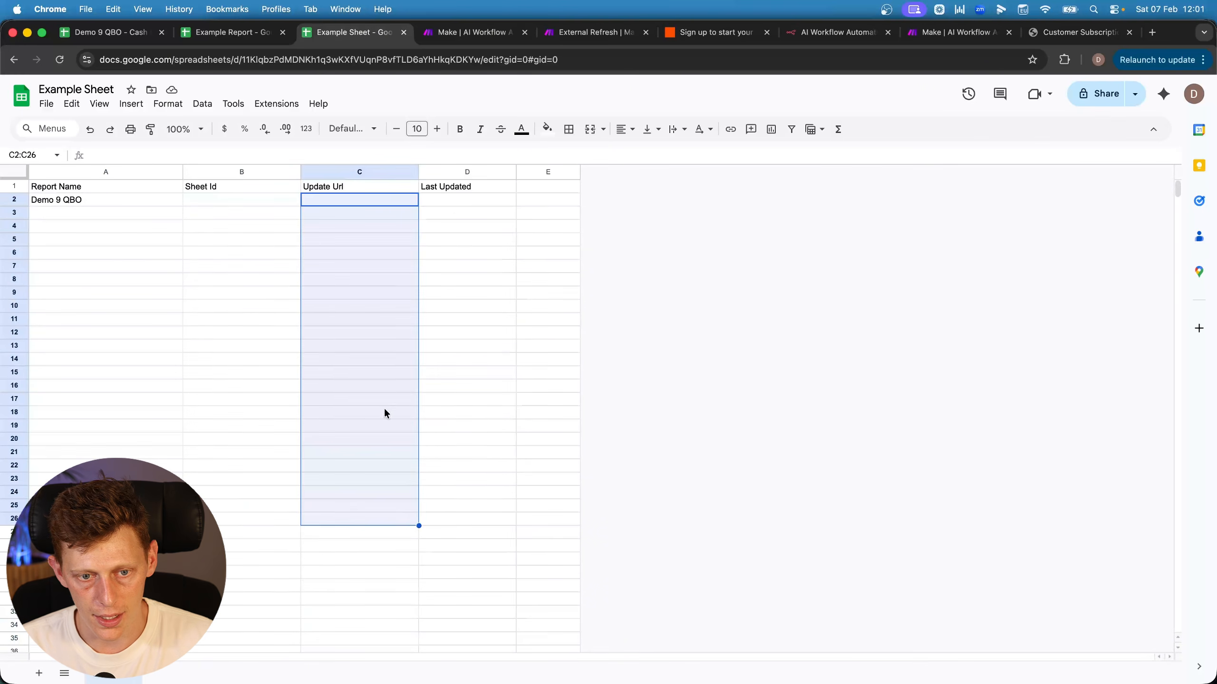
{"action": "left_click_drag", "start_coordinate": [451, 202], "coordinate": [452, 563]}
{"action": "left_click", "coordinate": [427, 198]}
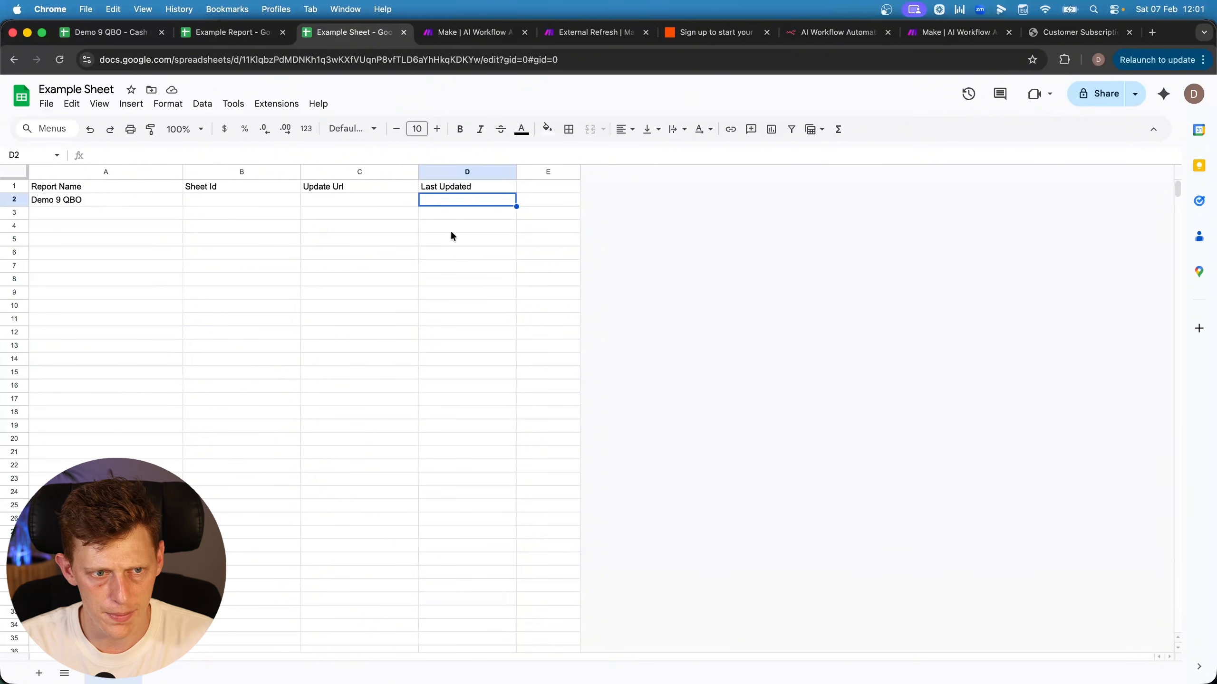
{"action": "left_click_drag", "start_coordinate": [105, 199], "coordinate": [103, 541]}
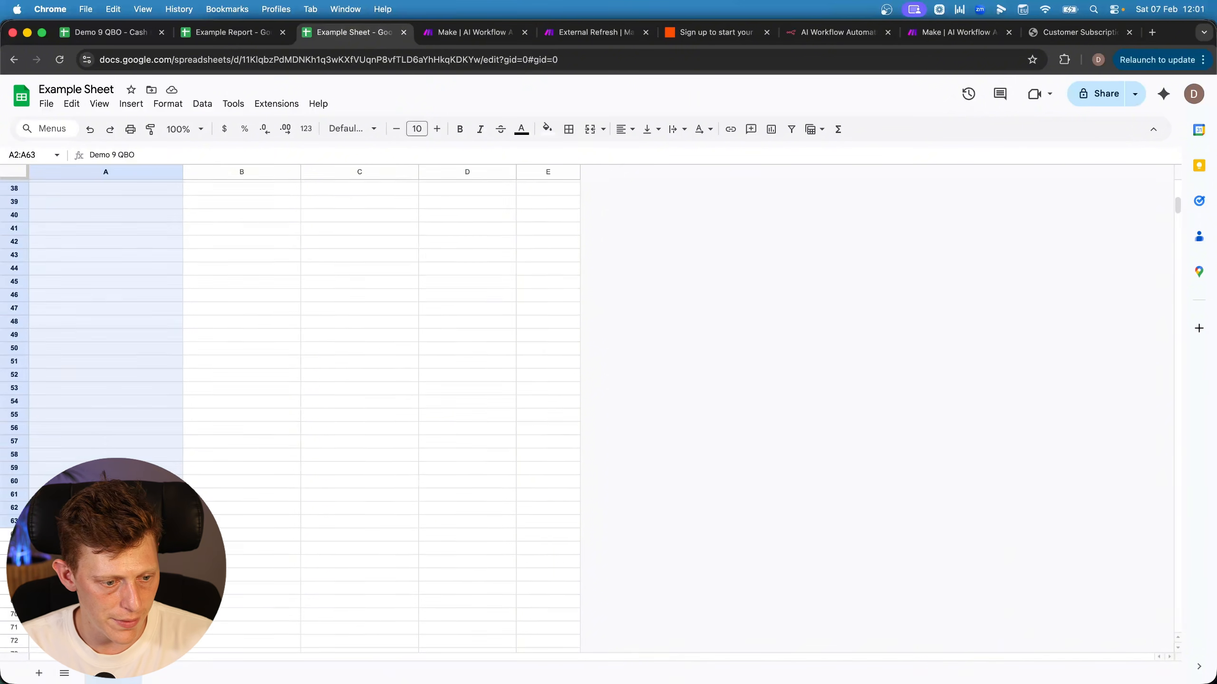
{"action": "scroll", "coordinate": [91, 206], "scroll_direction": "up", "scroll_amount": 10}
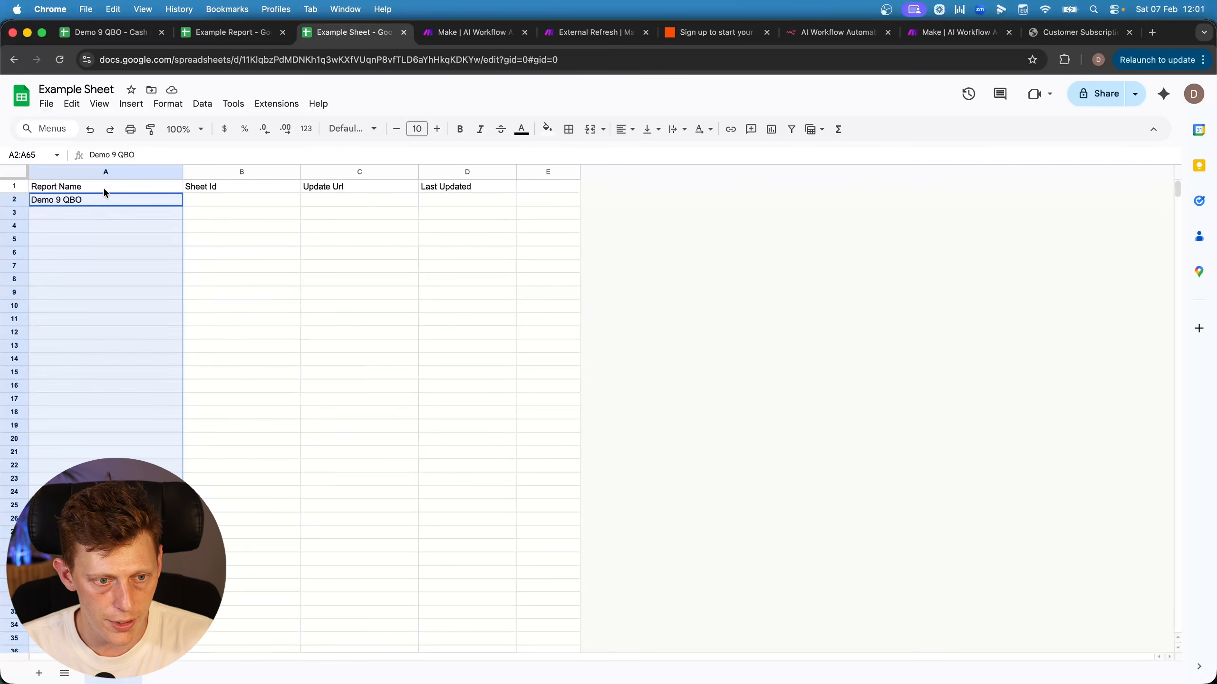
{"action": "left_click", "coordinate": [464, 200]}
{"action": "left_click_drag", "start_coordinate": [465, 214], "coordinate": [448, 582]}
{"action": "left_click_drag", "start_coordinate": [126, 202], "coordinate": [115, 559]}
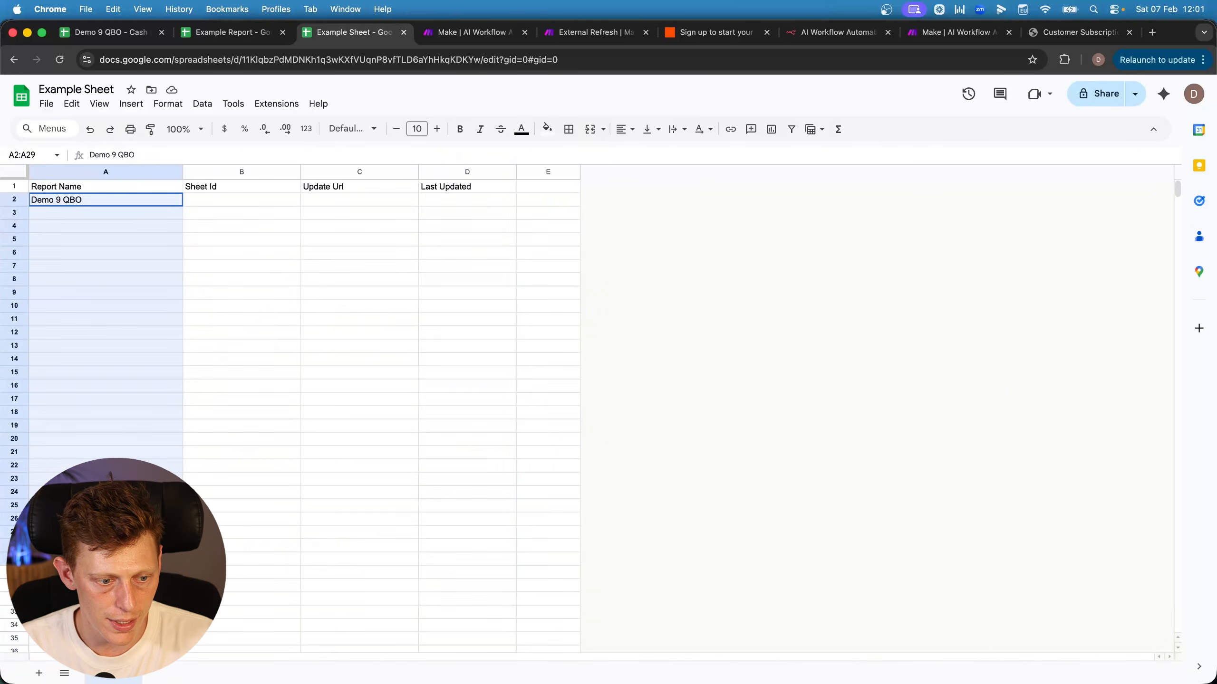
{"action": "scroll", "coordinate": [115, 559], "scroll_direction": "down", "scroll_amount": 5}
{"action": "scroll", "coordinate": [268, 335], "scroll_direction": "up", "scroll_amount": 5}
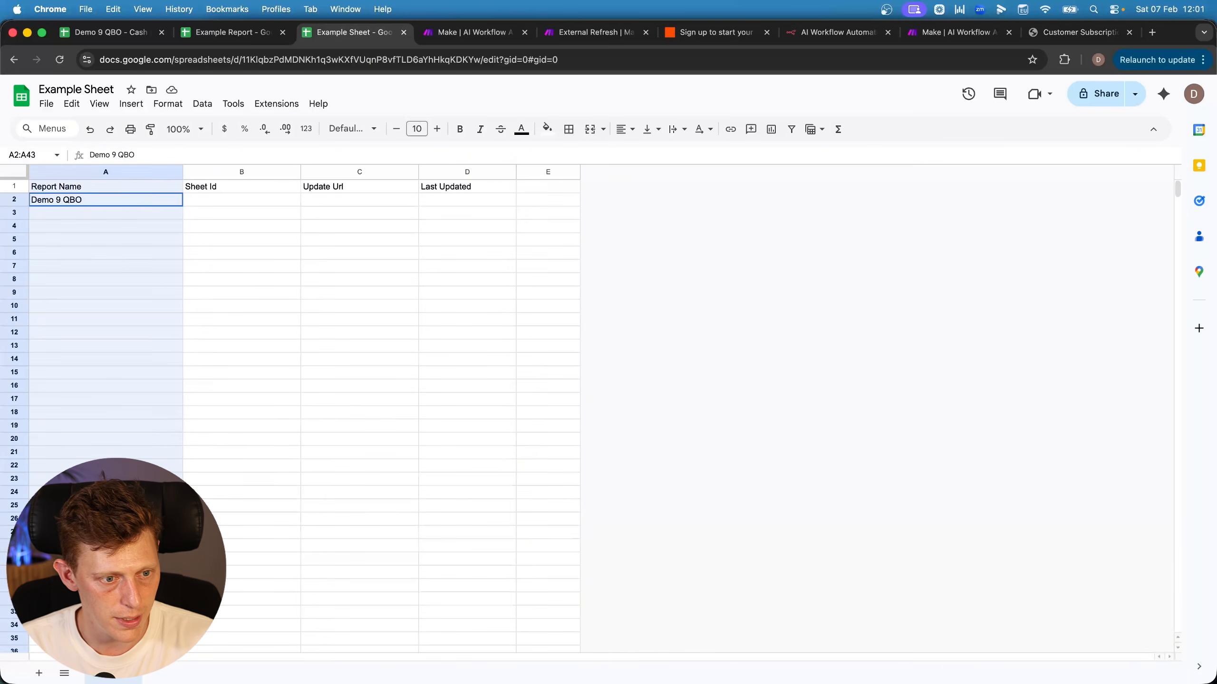
{"action": "key", "text": "ctrl+Tab"}
{"action": "key", "text": "ctrl+shift+Tab"}
Insert a Google Sheets Search Rows module before the HTTP module, realign modules, and open its settings
{"action": "left_click", "coordinate": [578, 33]}
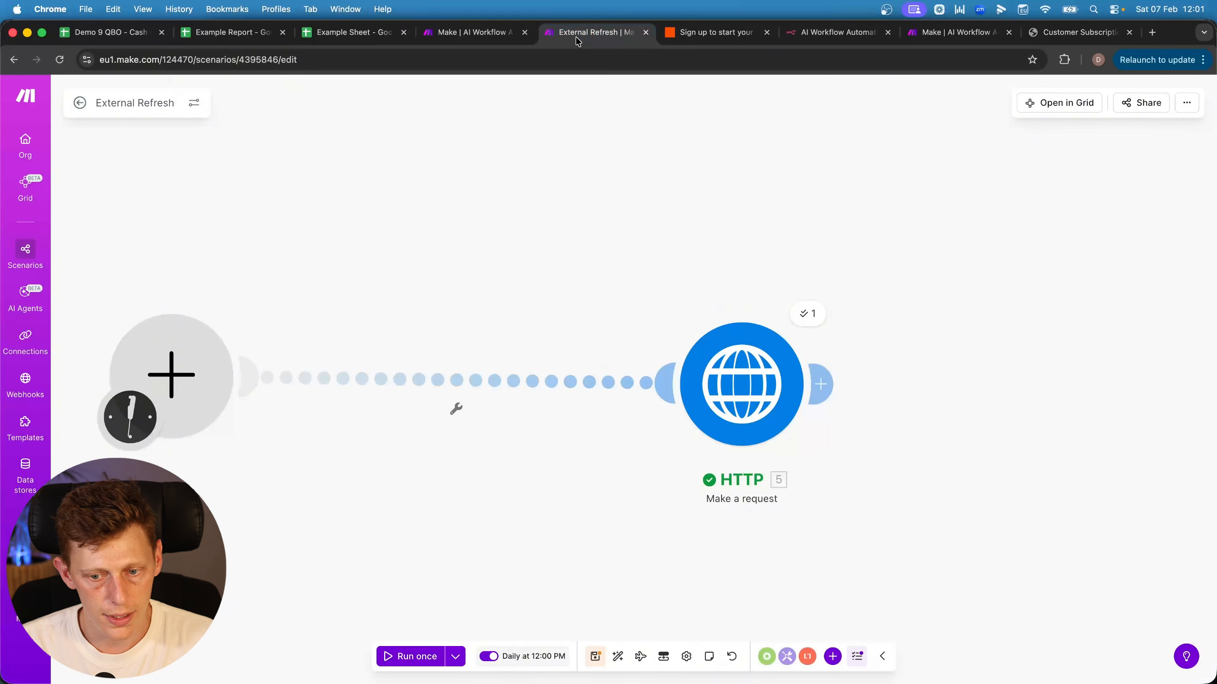
{"action": "left_click", "coordinate": [832, 656]}
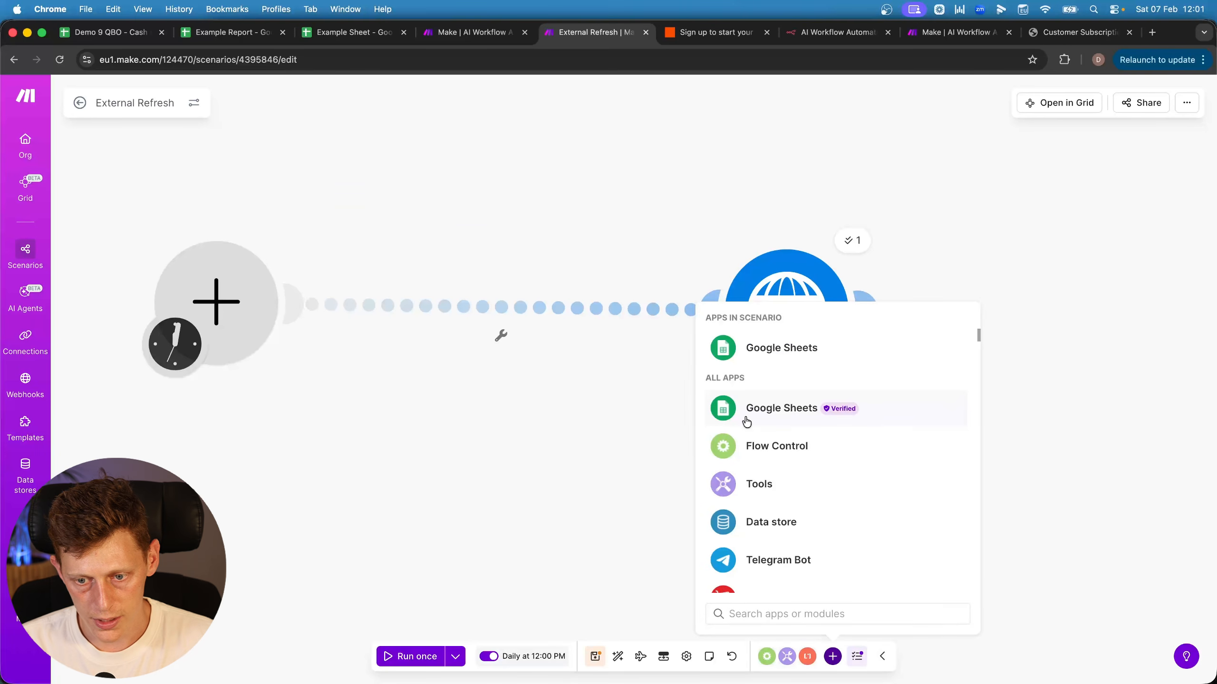
{"action": "left_click", "coordinate": [746, 420]}
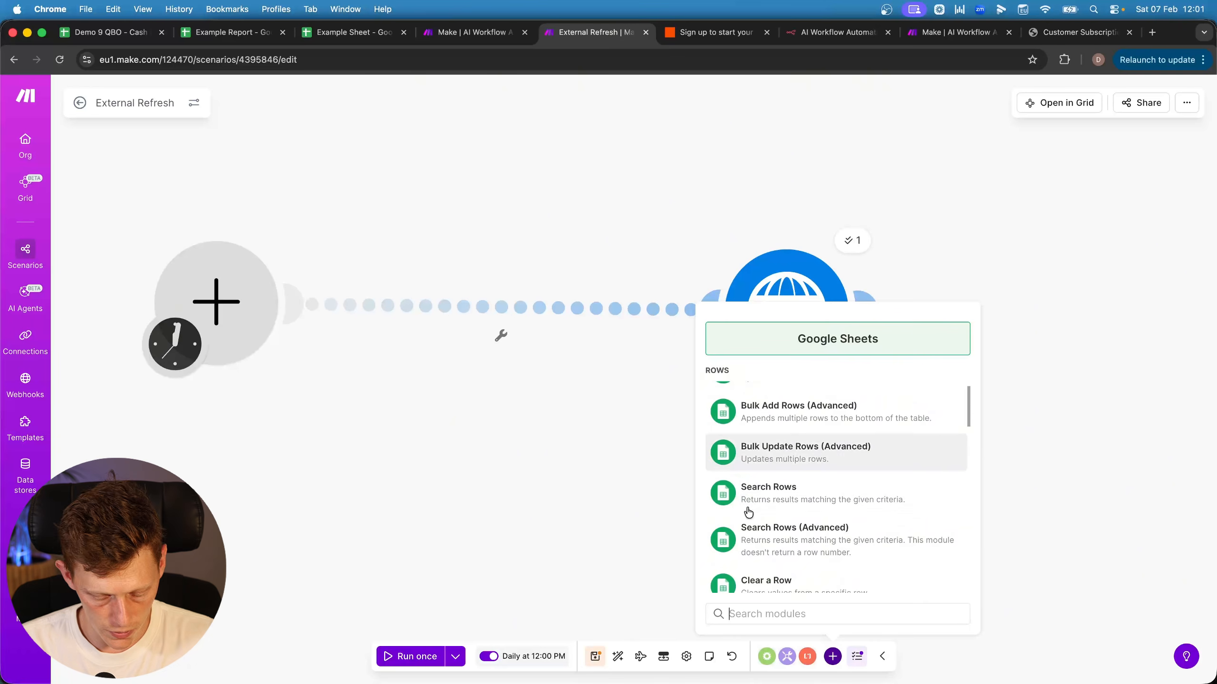
{"action": "type", "text": "se"}
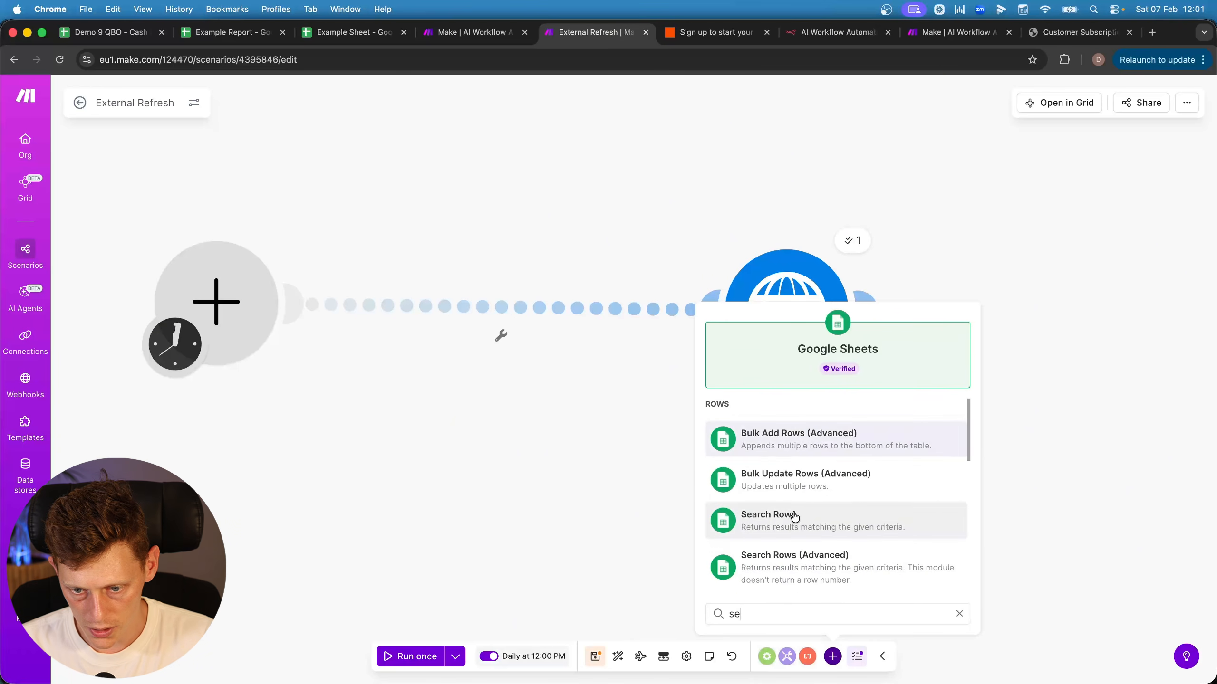
{"action": "left_click", "coordinate": [780, 526]}
{"action": "left_click_drag", "start_coordinate": [780, 526], "coordinate": [467, 319]}
{"action": "left_click_drag", "start_coordinate": [433, 479], "coordinate": [420, 521]}
{"action": "left_click_drag", "start_coordinate": [808, 355], "coordinate": [767, 346]}
{"action": "left_click", "coordinate": [470, 356]}
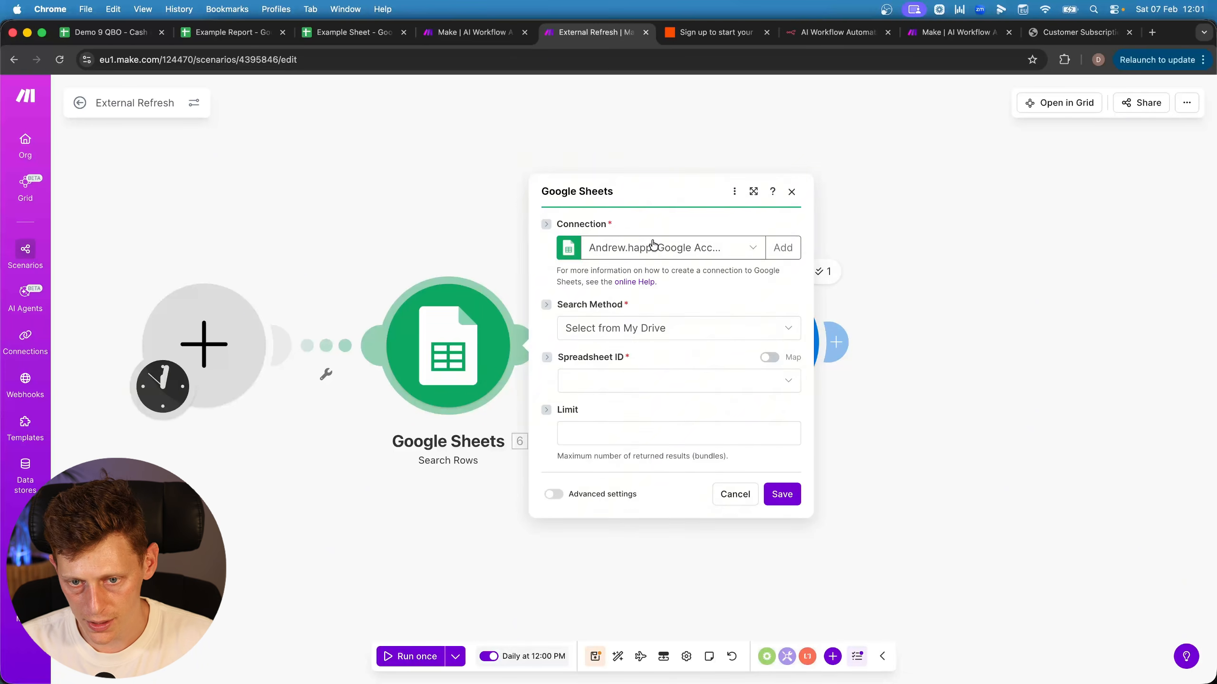
Add and name a new Google connection, sign in, and grant all Drive and Sheets scopes
{"action": "left_click", "coordinate": [777, 249]}
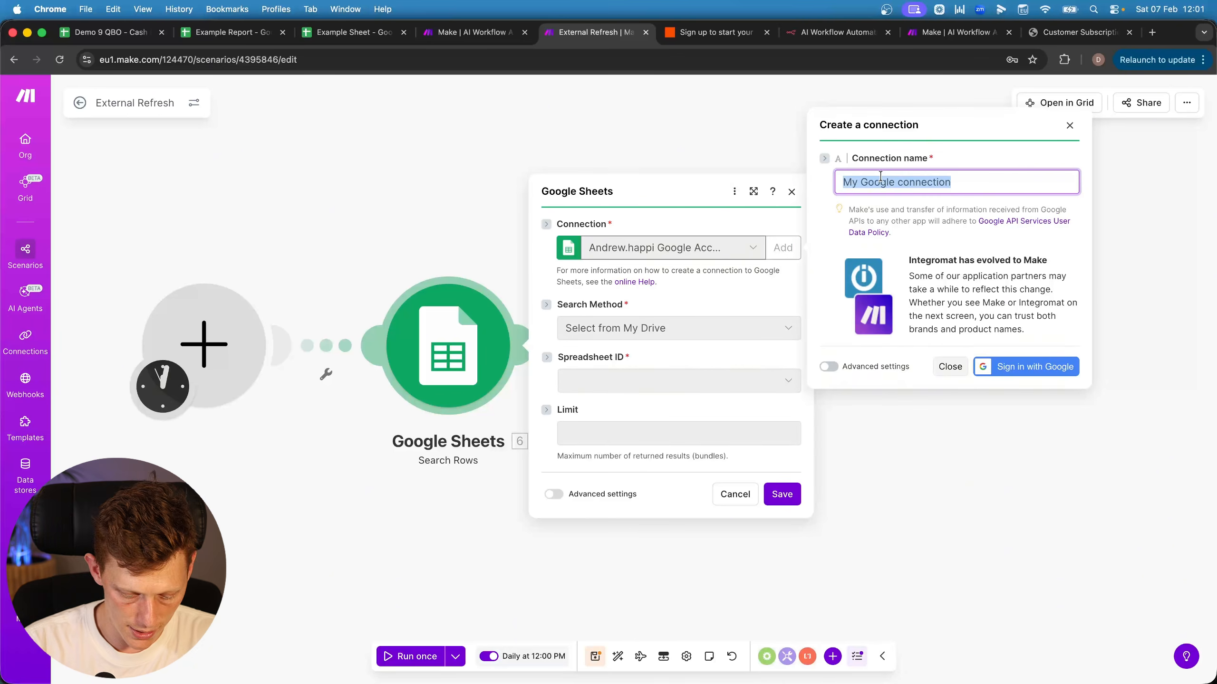
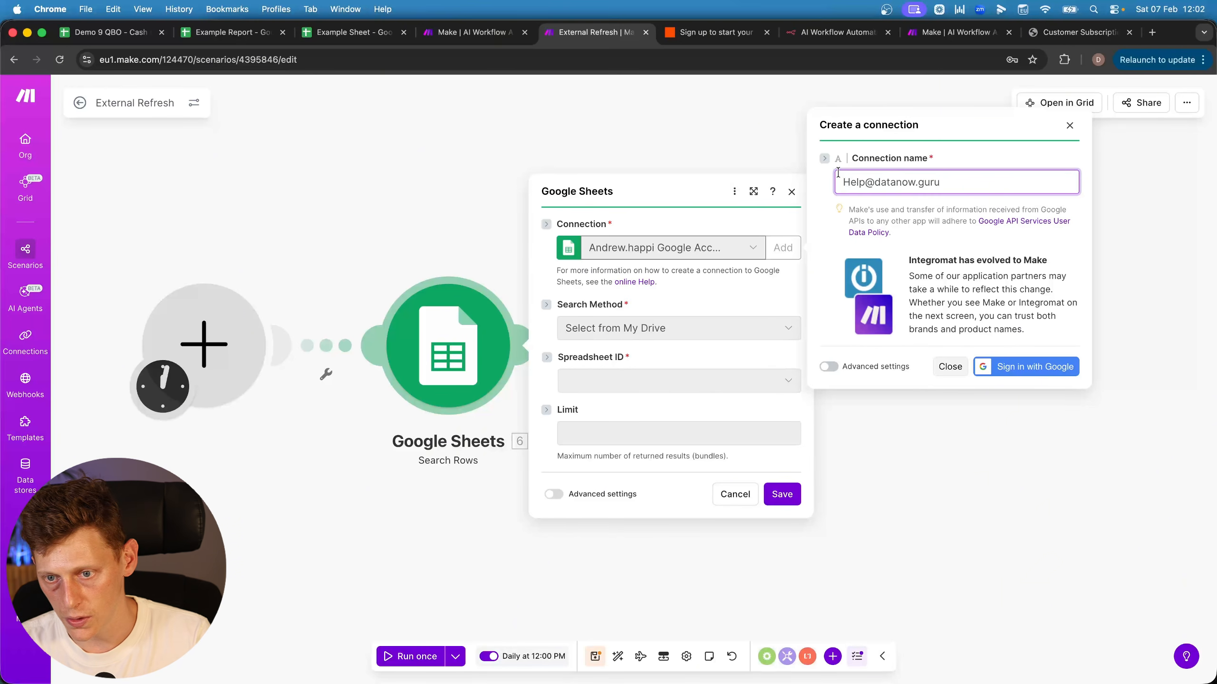
{"action": "left_click", "coordinate": [1019, 368]}
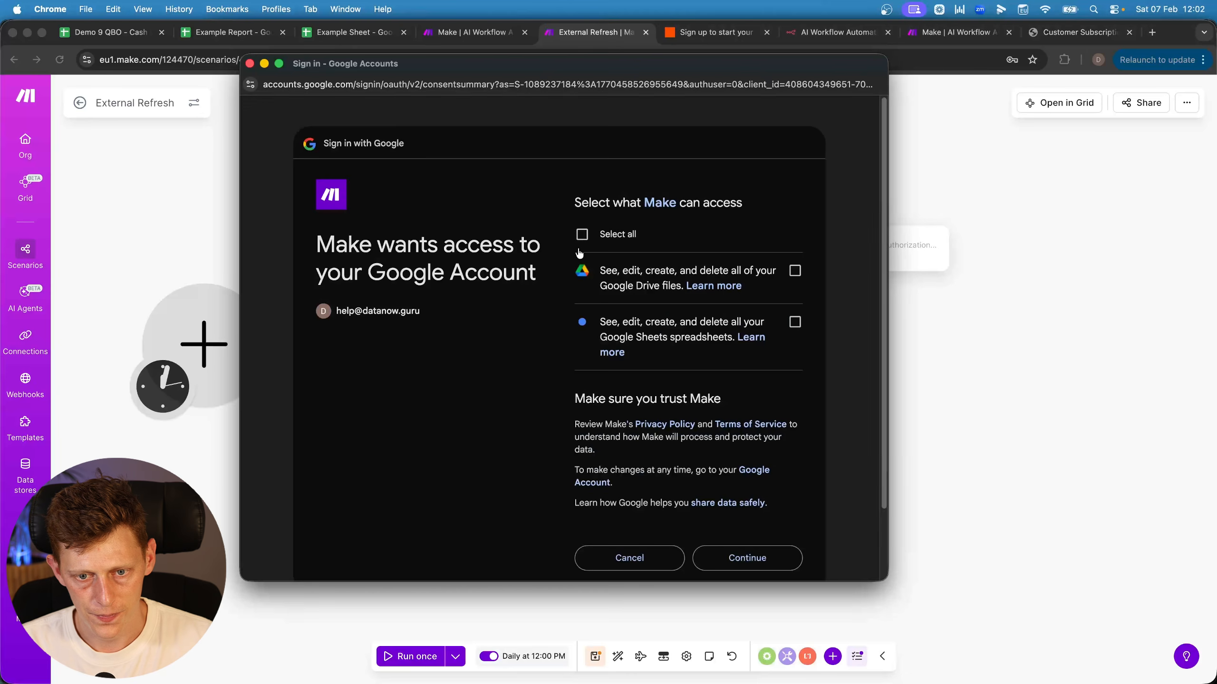
{"action": "left_click", "coordinate": [583, 235]}
{"action": "left_click", "coordinate": [745, 560]}
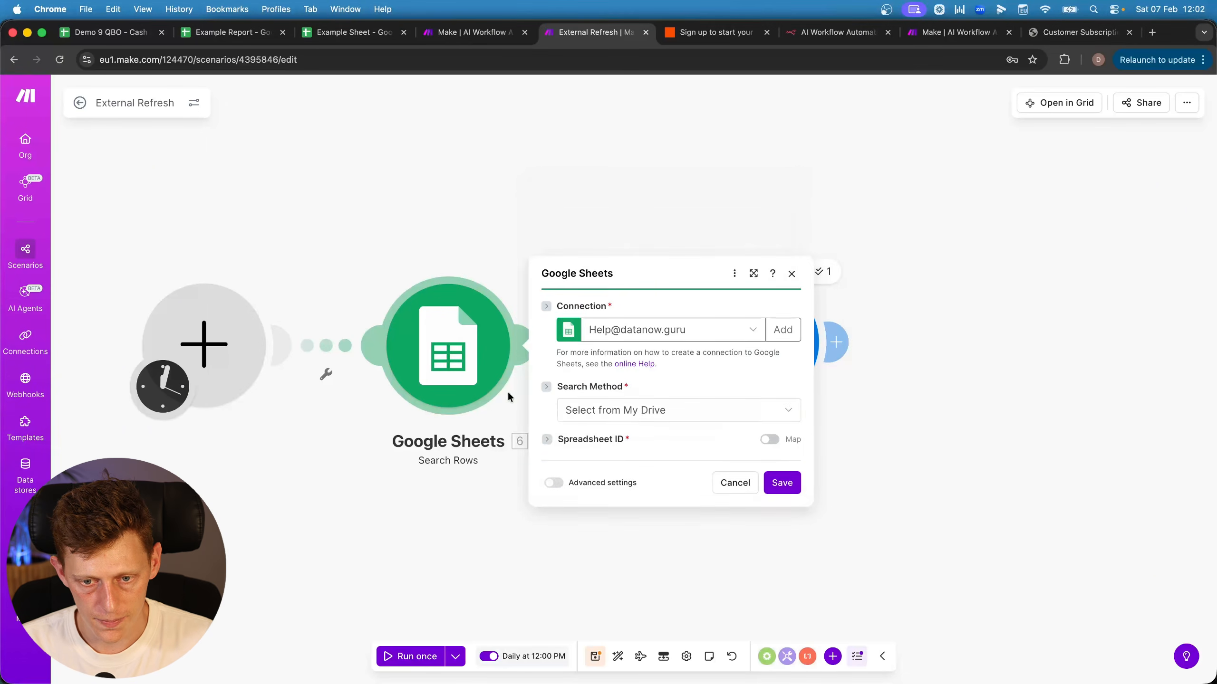
Set Search Method to Select from all and select the Example Sheet's spreadsheet ID in its URL
{"action": "left_click", "coordinate": [629, 330]}
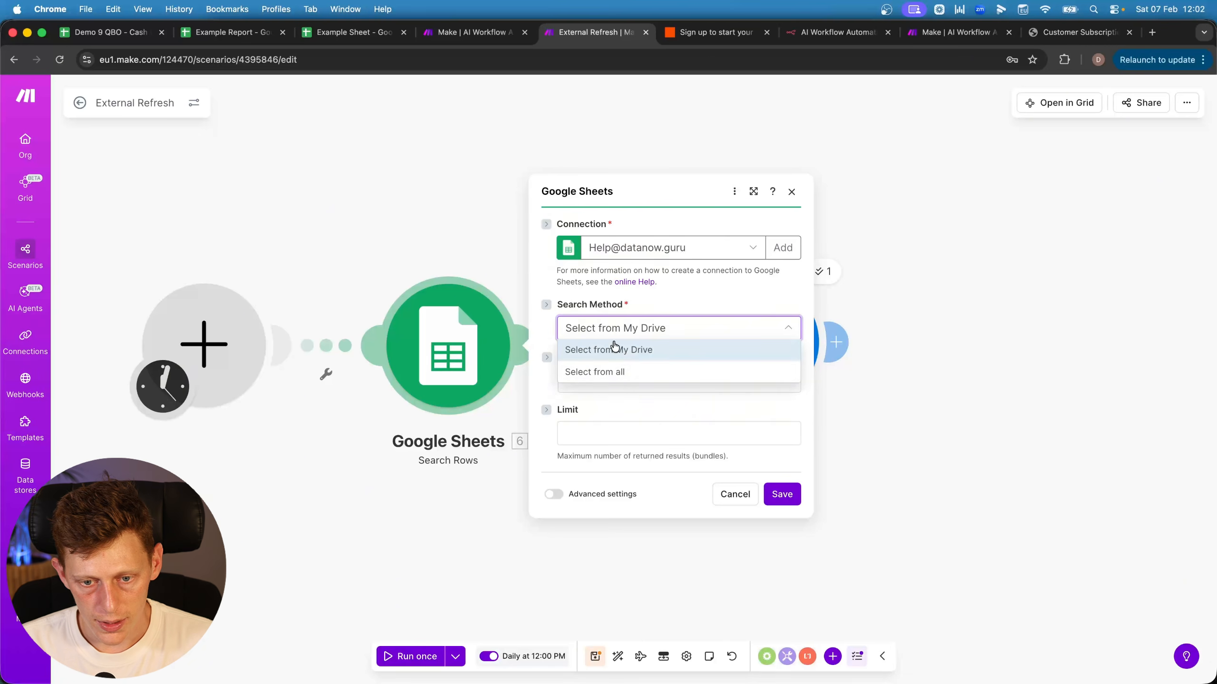
{"action": "left_click", "coordinate": [597, 373]}
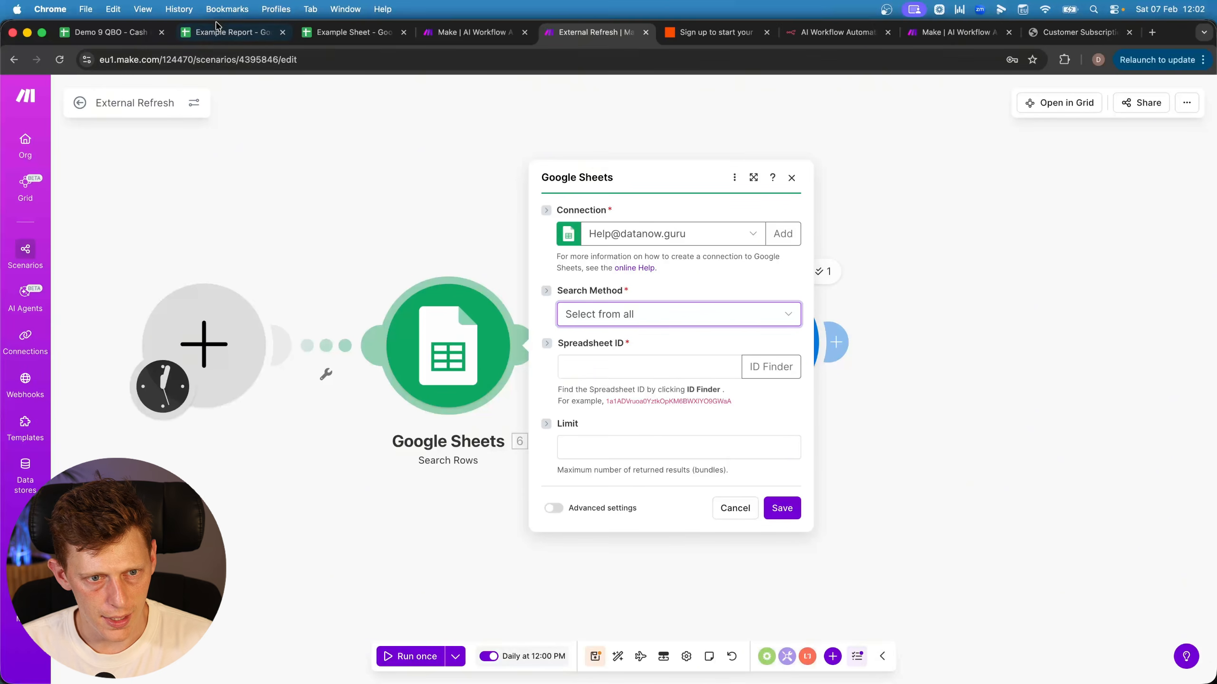
{"action": "left_click", "coordinate": [232, 33]}
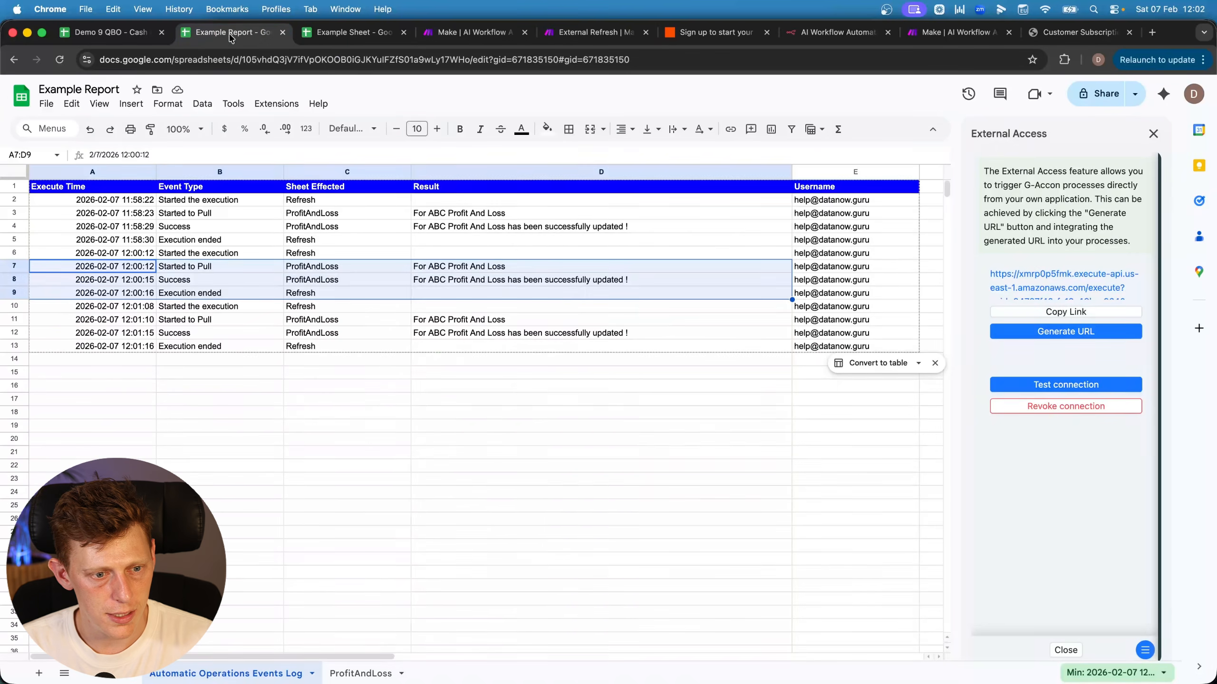
{"action": "left_click", "coordinate": [343, 33]}
{"action": "left_click", "coordinate": [243, 60]}
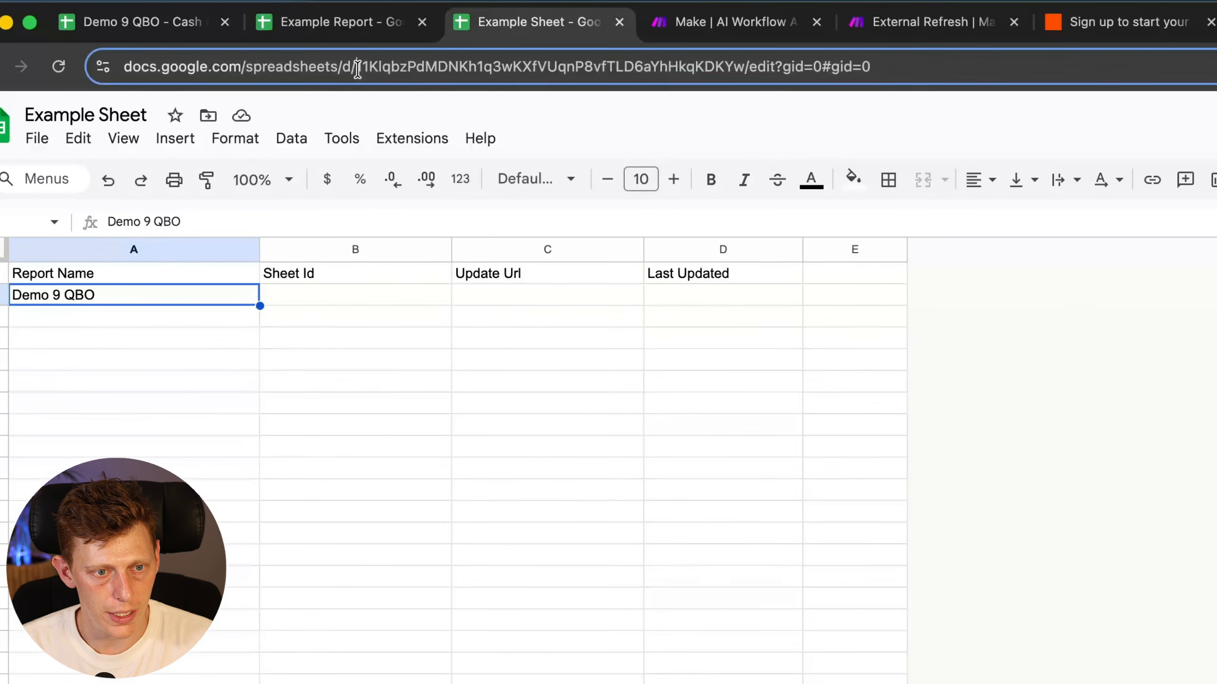
{"action": "left_click_drag", "start_coordinate": [357, 67], "coordinate": [759, 61]}
{"action": "key", "text": "super+c"}
Paste the Example Sheet's ID into Spreadsheet ID and choose Sheet1
{"action": "left_click", "coordinate": [785, 34]}
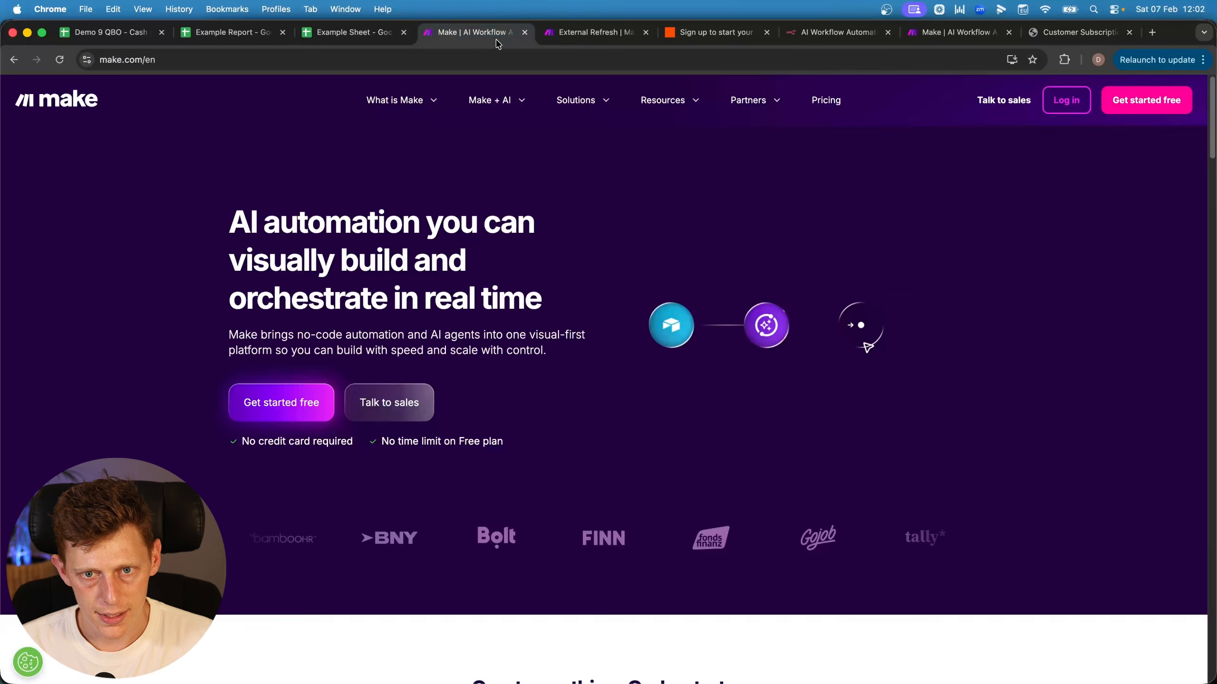
{"action": "left_click", "coordinate": [565, 33]}
{"action": "left_click", "coordinate": [623, 366]}
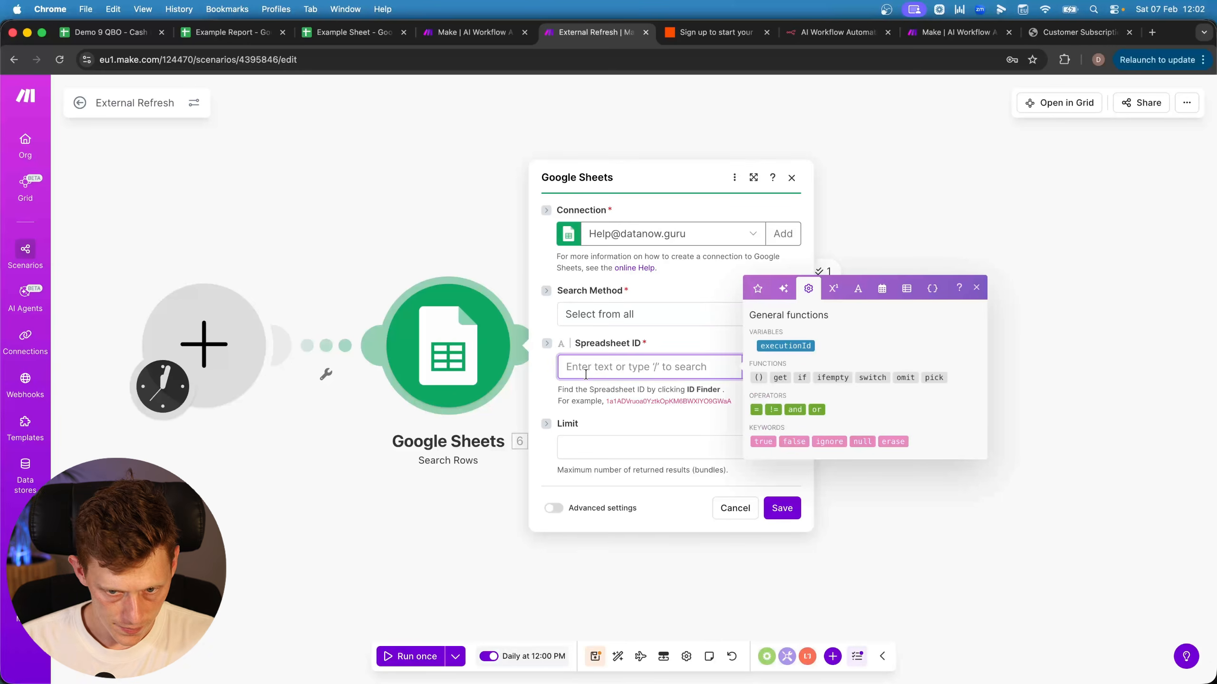
{"action": "key", "text": "super+v"}
{"action": "left_click", "coordinate": [582, 429]}
{"action": "left_click", "coordinate": [591, 452]}
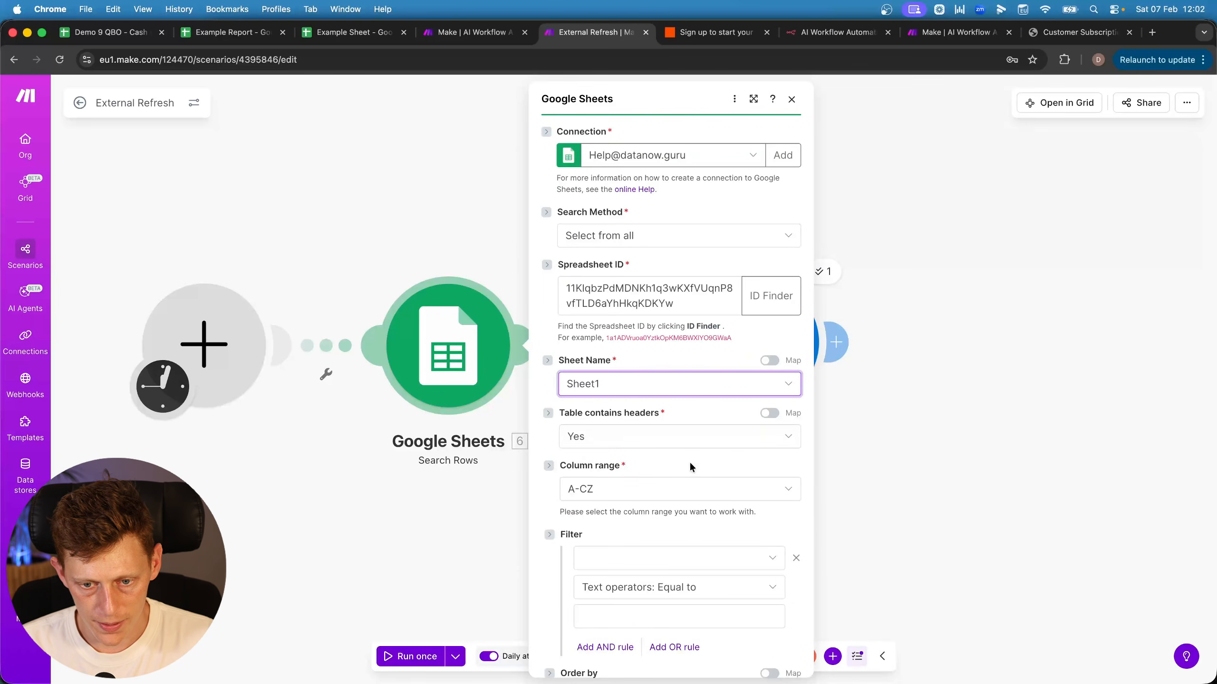
{"action": "scroll", "coordinate": [671, 458], "scroll_direction": "down", "scroll_amount": 5}
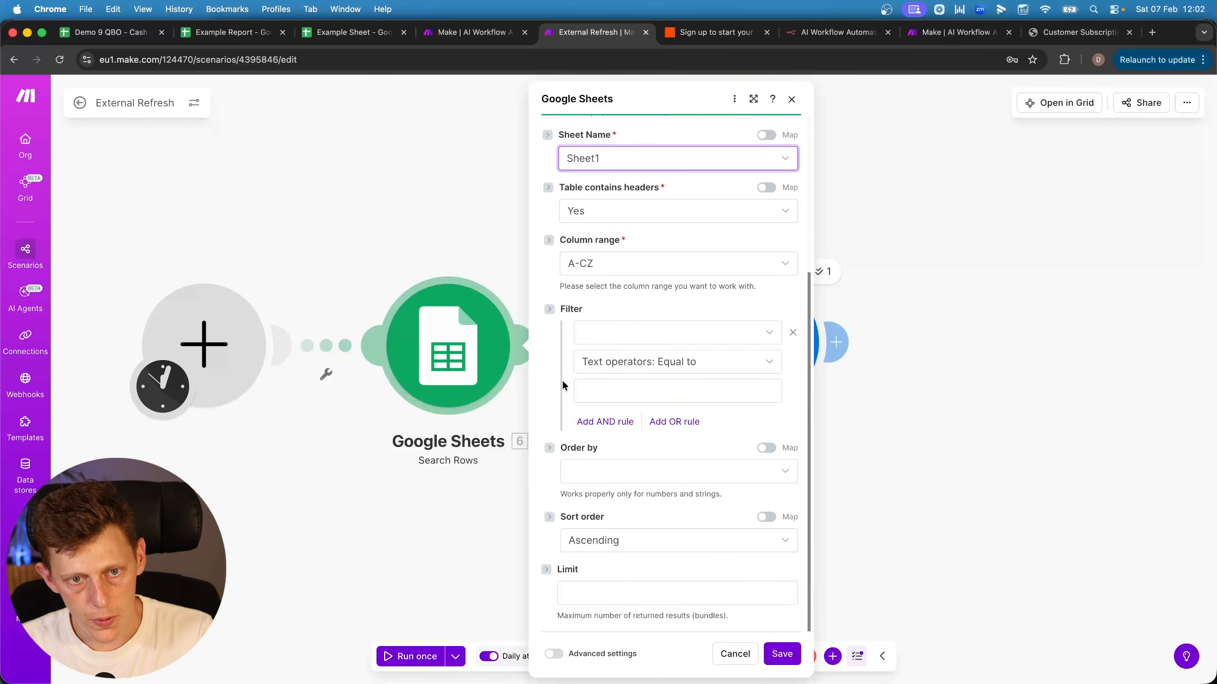
Select the Update Url cells in column C and cell D2 of the Example Sheet, then return to Make
{"action": "left_click", "coordinate": [349, 33]}
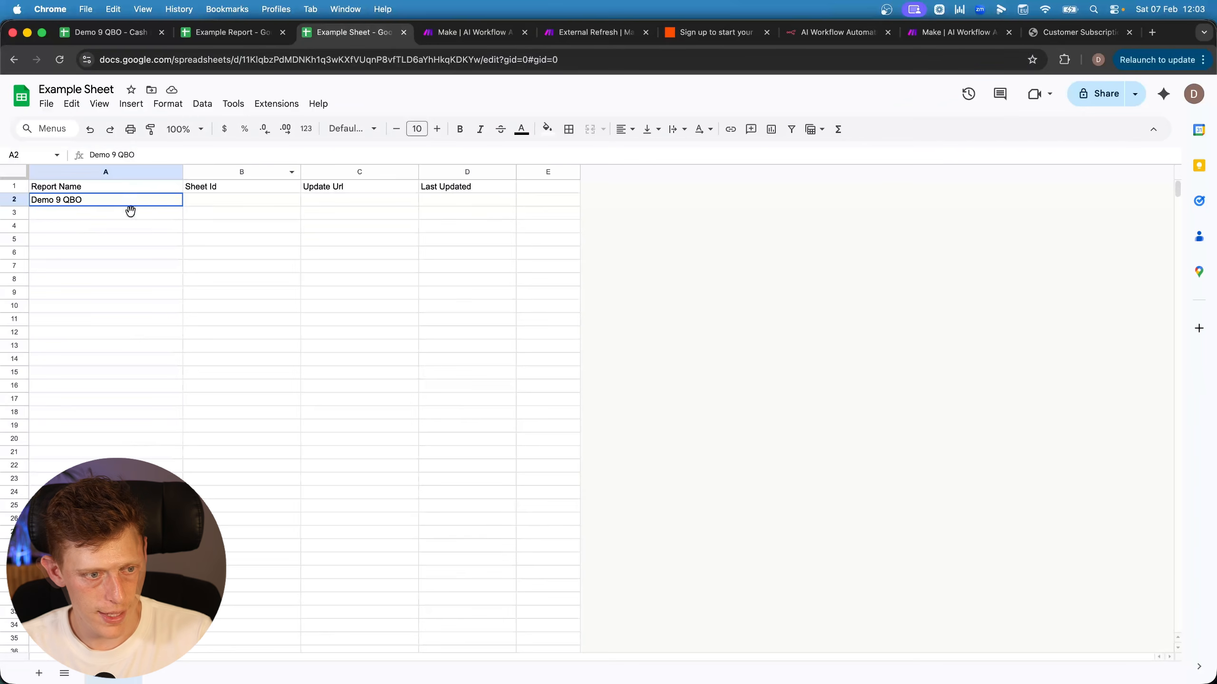
{"action": "left_click_drag", "start_coordinate": [325, 199], "coordinate": [321, 602]}
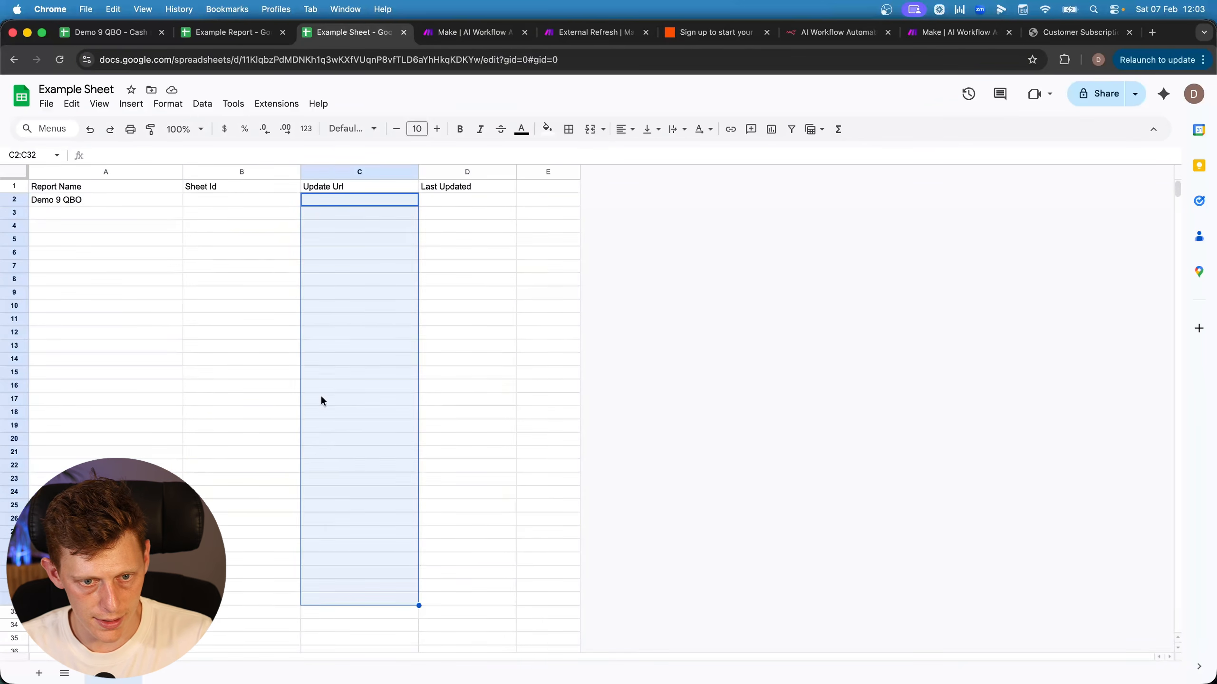
{"action": "left_click_drag", "start_coordinate": [348, 197], "coordinate": [328, 564]}
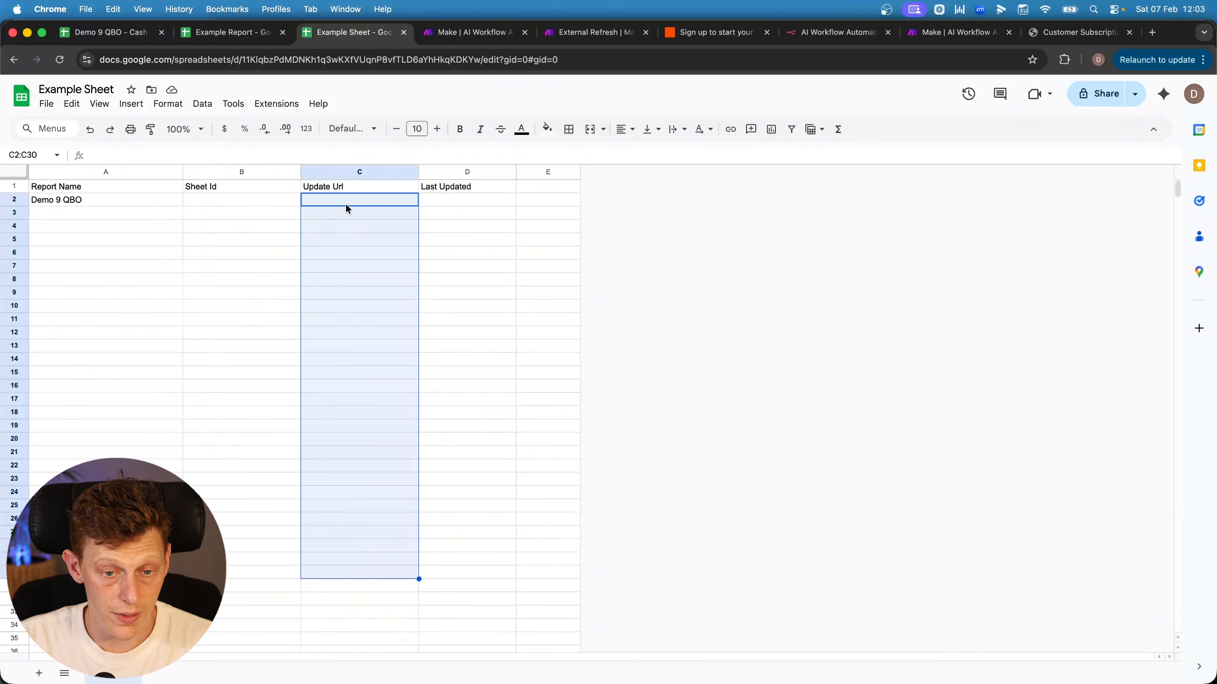
{"action": "left_click", "coordinate": [459, 201]}
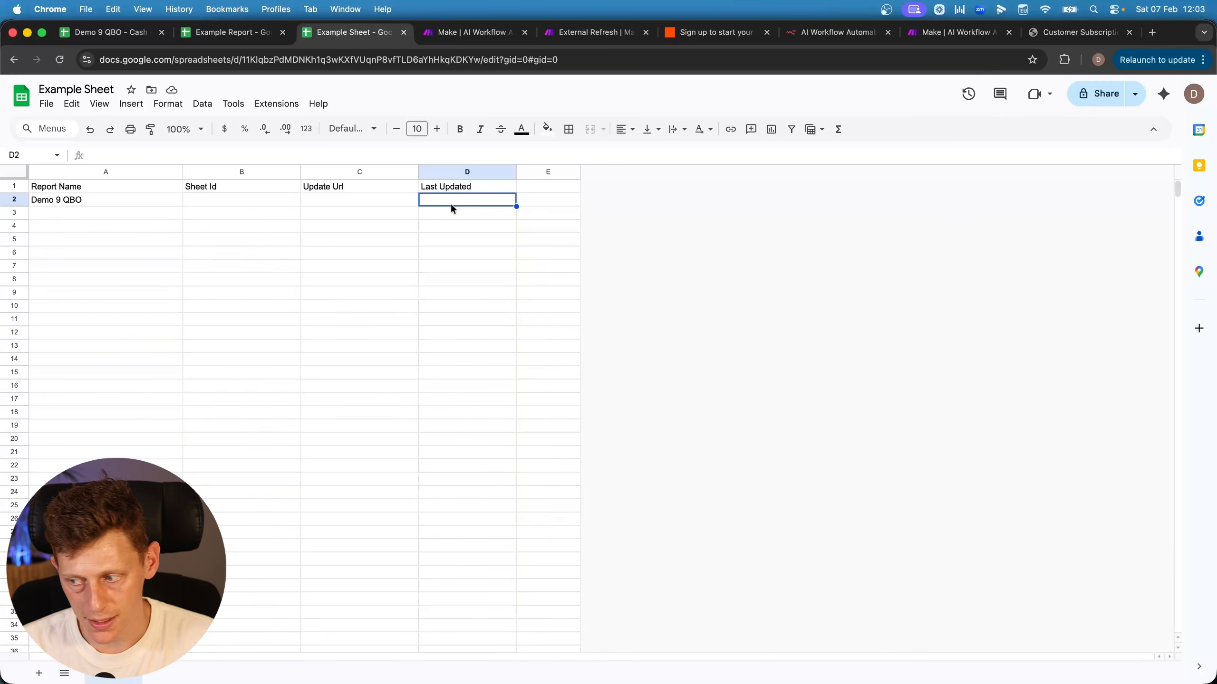
{"action": "left_click", "coordinate": [597, 33]}
Add filter rules requiring that Report Name (A) and Update Url (C) exist
{"action": "left_click", "coordinate": [615, 354]}
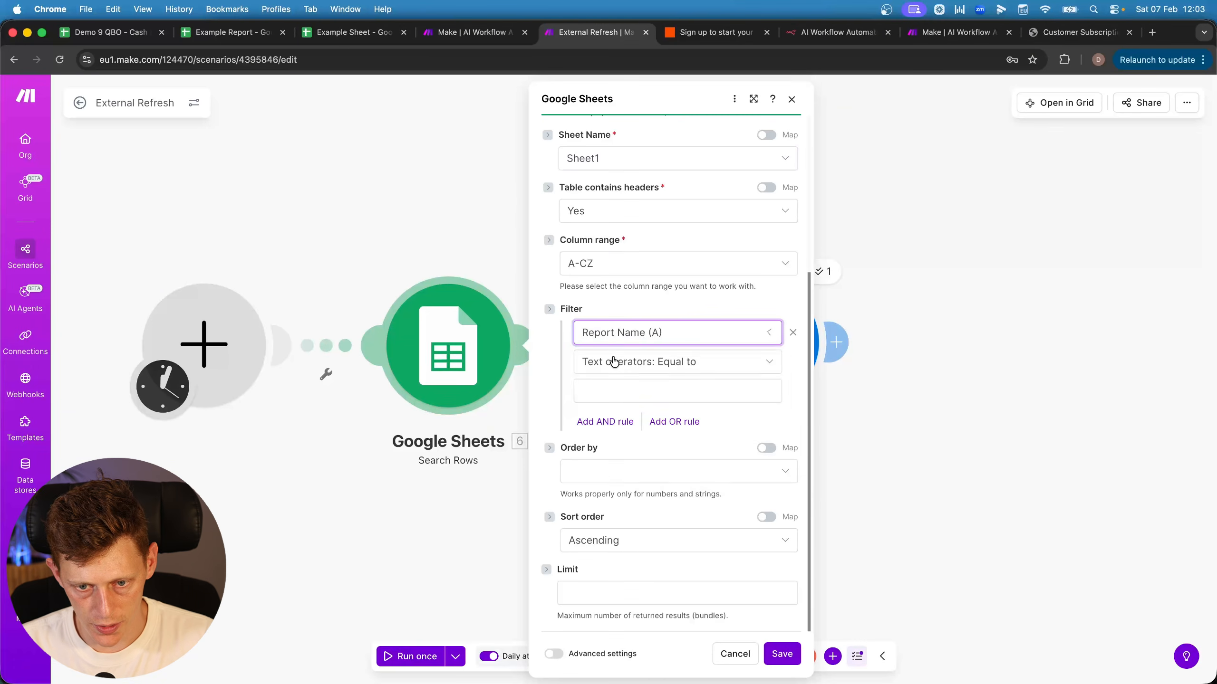
{"action": "left_click", "coordinate": [615, 369]}
{"action": "left_click", "coordinate": [611, 421]}
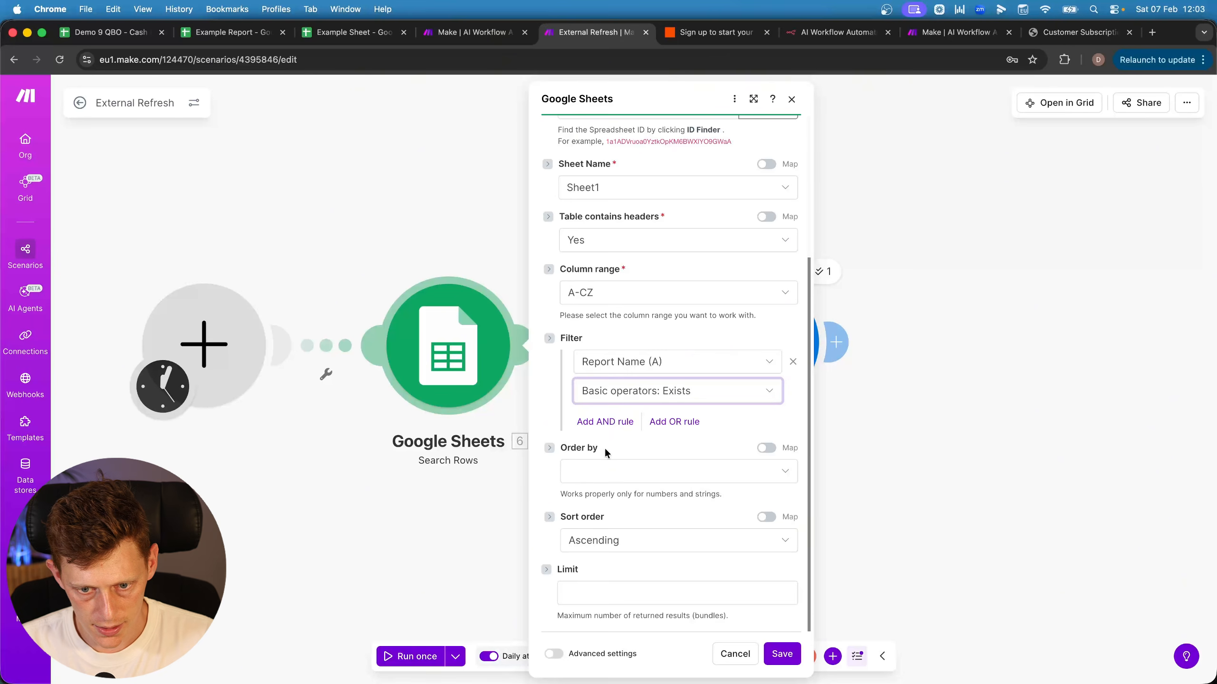
{"action": "left_click", "coordinate": [618, 426]}
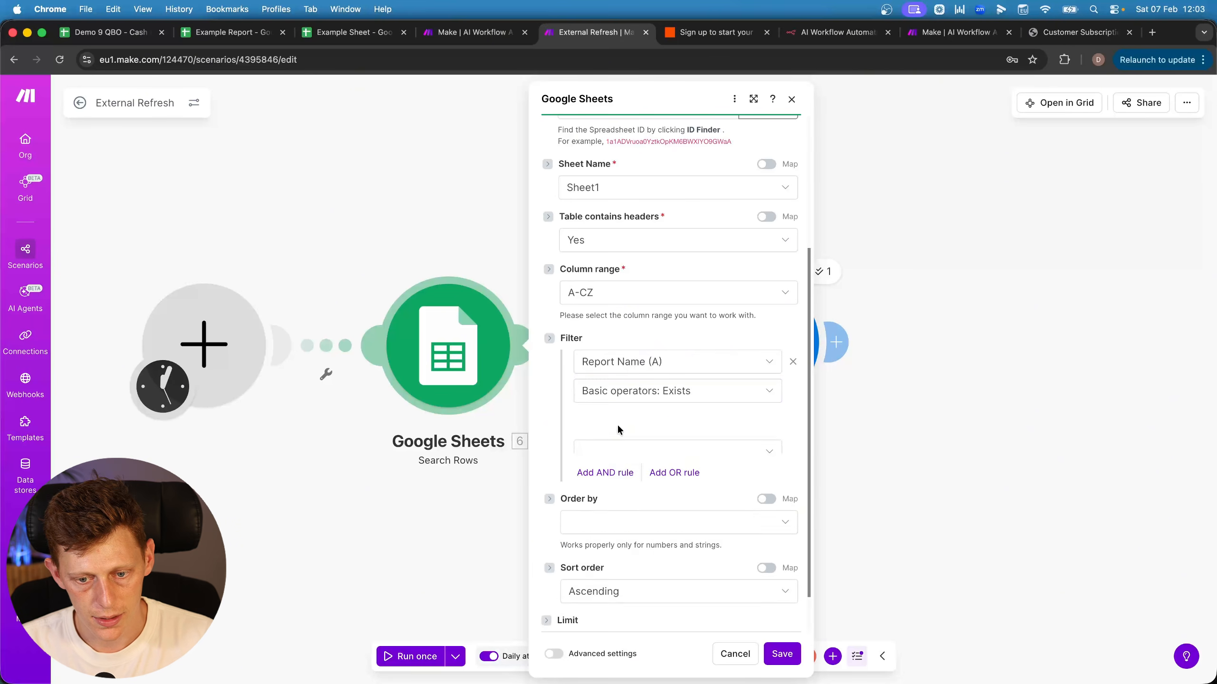
{"action": "left_click", "coordinate": [230, 33]}
{"action": "left_click", "coordinate": [362, 30]}
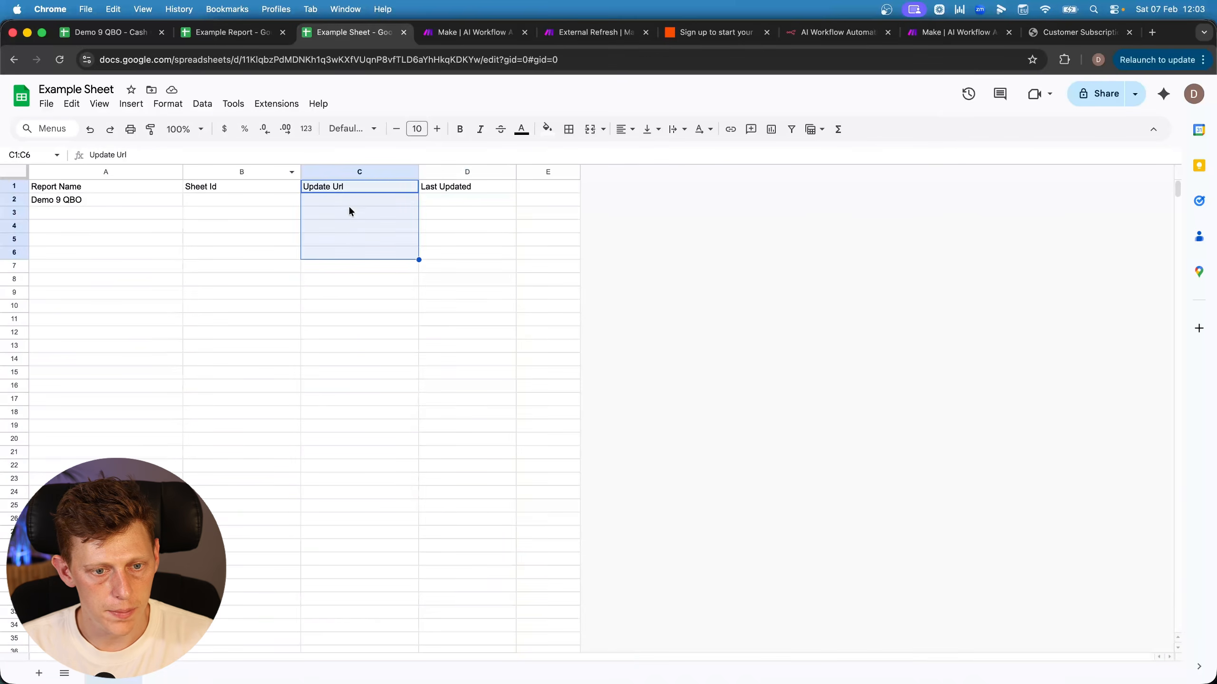
{"action": "left_click", "coordinate": [593, 33]}
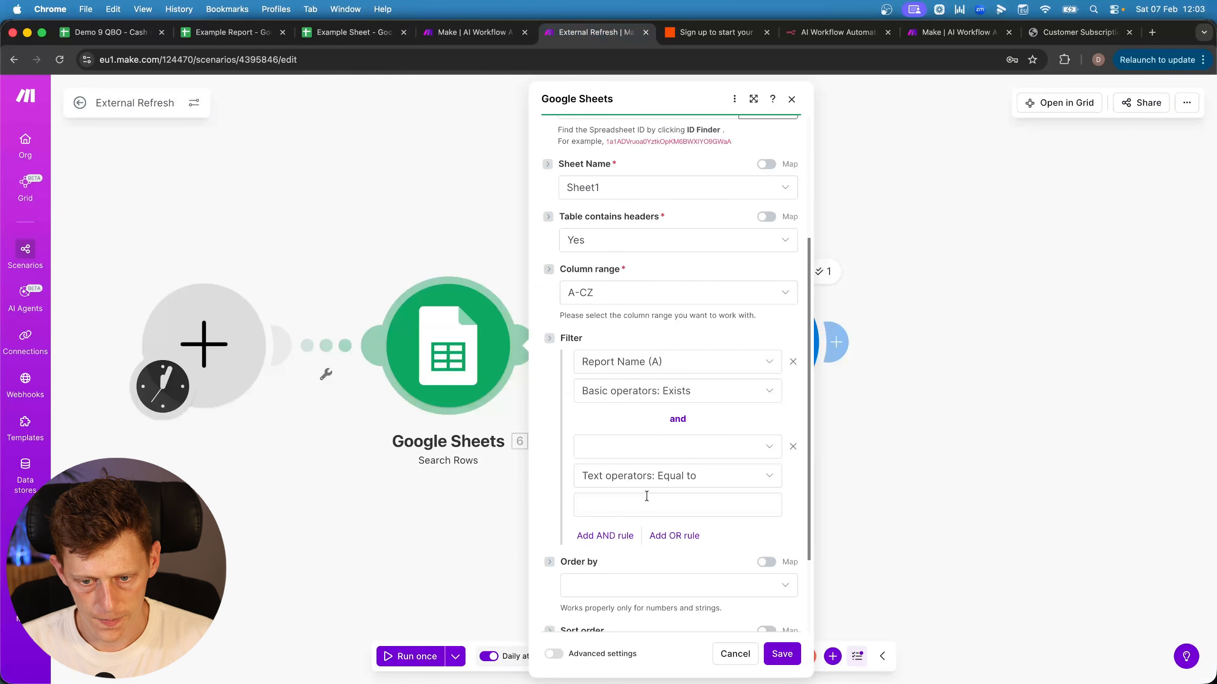
{"action": "left_click", "coordinate": [642, 445]}
{"action": "left_click", "coordinate": [624, 512]}
{"action": "left_click", "coordinate": [625, 485]}
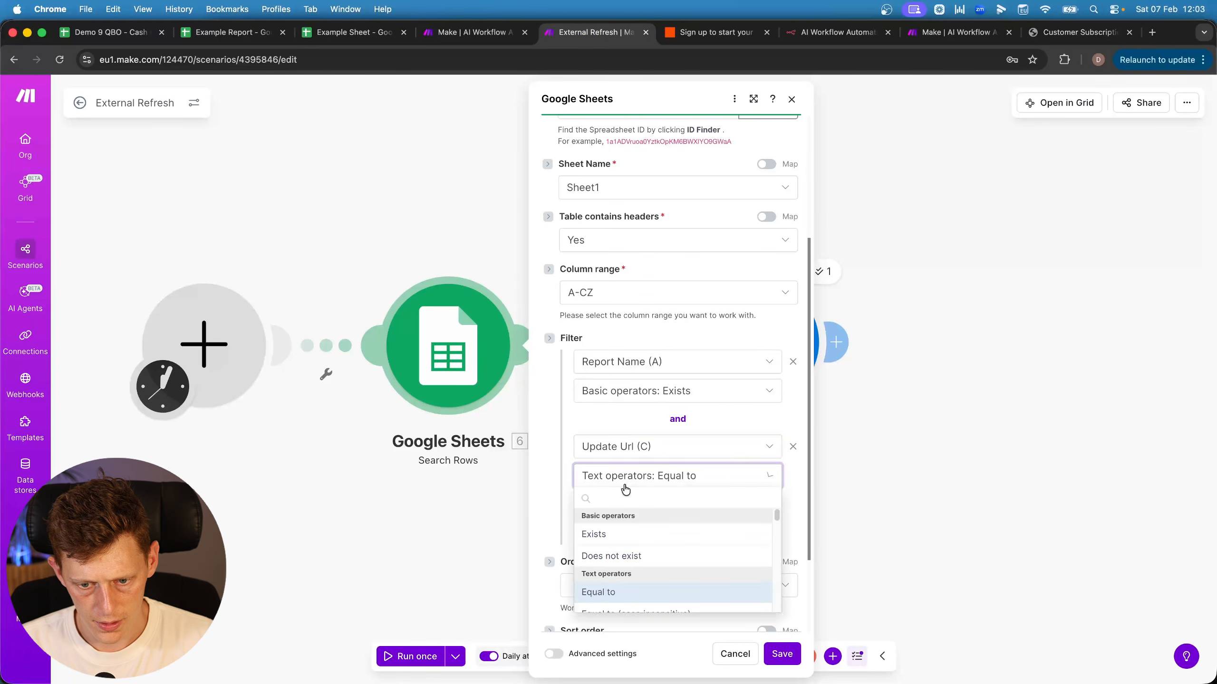
{"action": "left_click", "coordinate": [615, 532]}
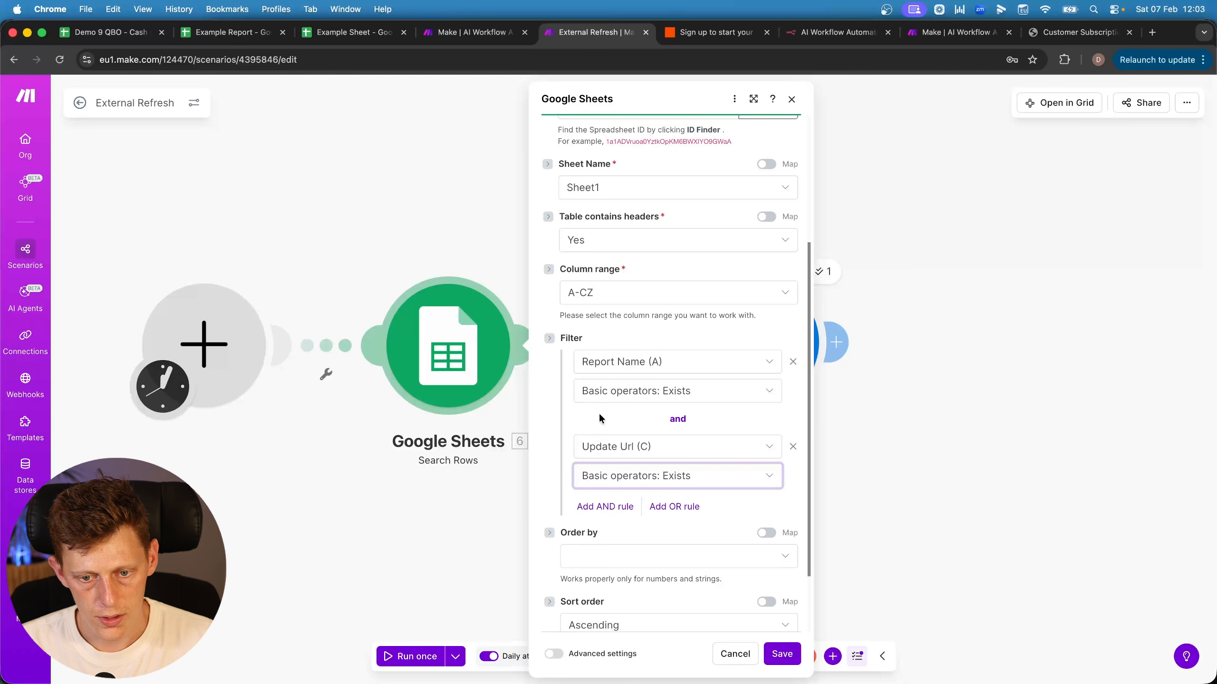
Add a third AND rule: Last Updated (D) earlier than addDays(now; -1)
{"action": "left_click", "coordinate": [605, 507]}
{"action": "left_click", "coordinate": [617, 531]}
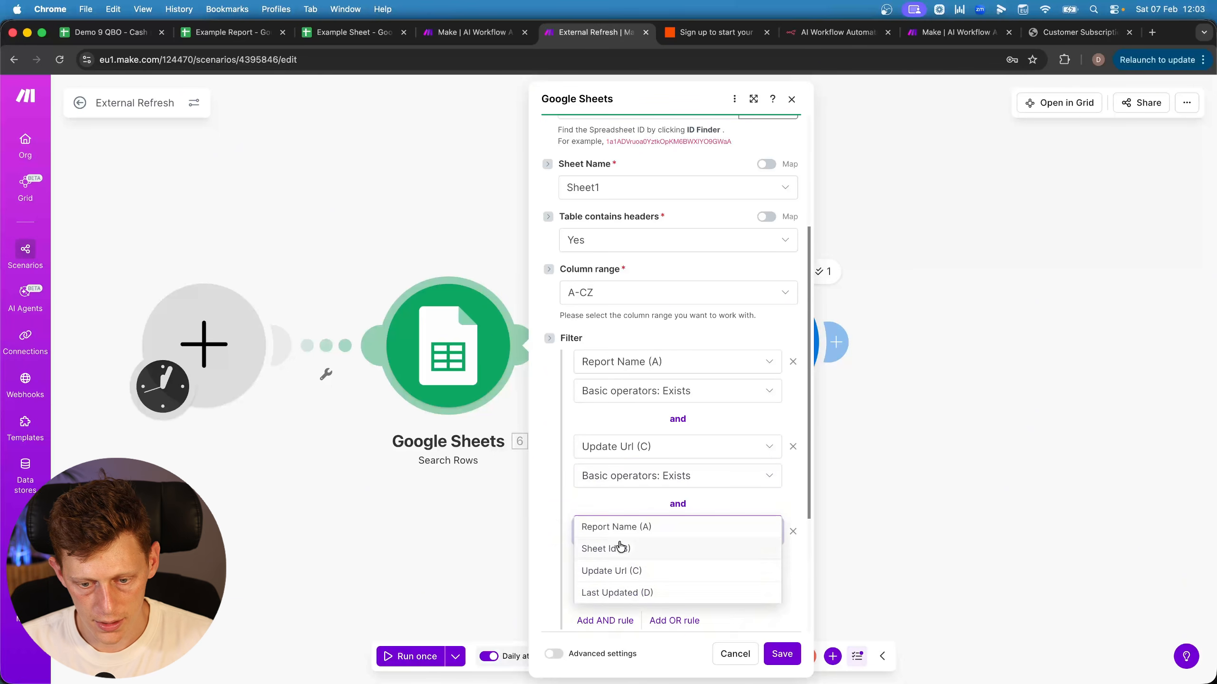
{"action": "left_click", "coordinate": [633, 594]}
{"action": "scroll", "coordinate": [619, 577], "scroll_direction": "down", "scroll_amount": 3}
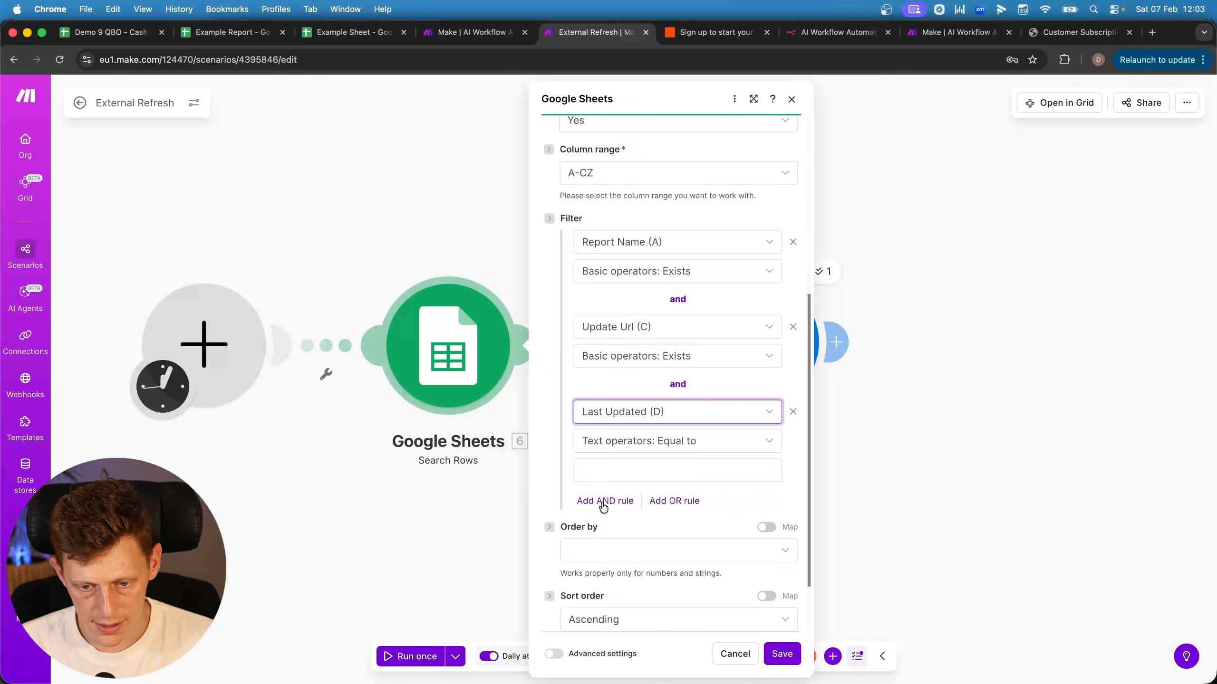
{"action": "left_click", "coordinate": [613, 442]}
{"action": "scroll", "coordinate": [619, 545], "scroll_direction": "down", "scroll_amount": 9}
{"action": "scroll", "coordinate": [615, 572], "scroll_direction": "down", "scroll_amount": 4}
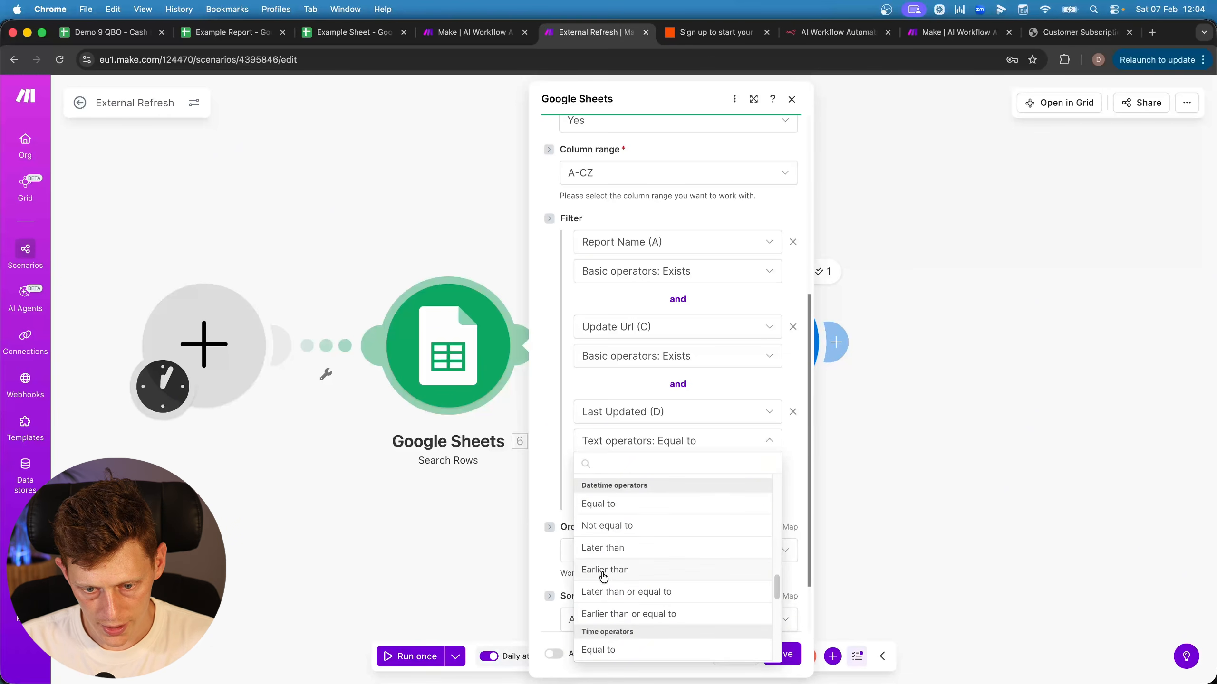
{"action": "left_click", "coordinate": [603, 571]}
{"action": "left_click", "coordinate": [625, 471]}
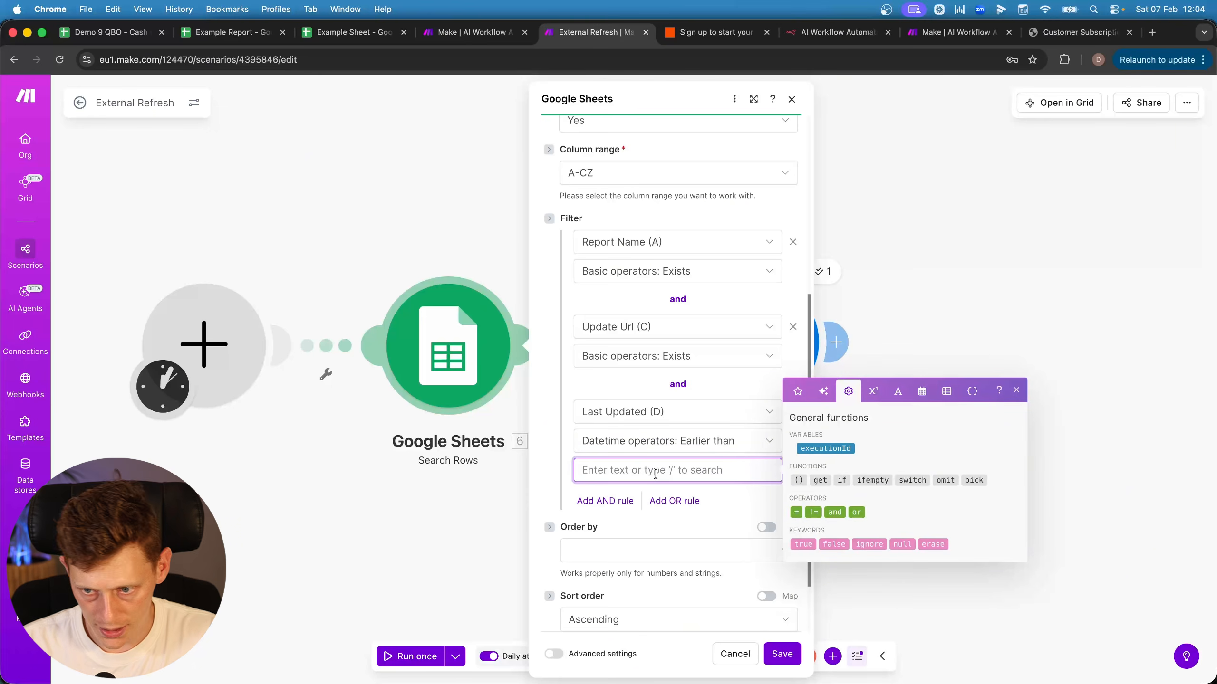
{"action": "left_click", "coordinate": [922, 391]}
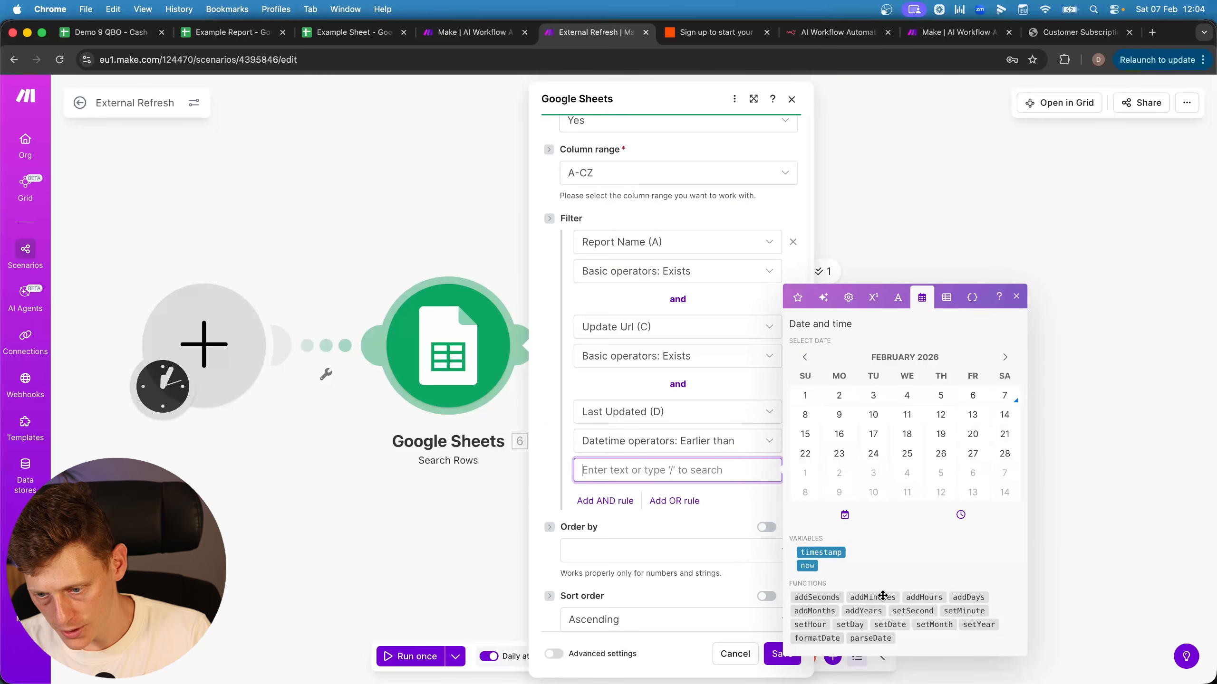
{"action": "left_click", "coordinate": [967, 597]}
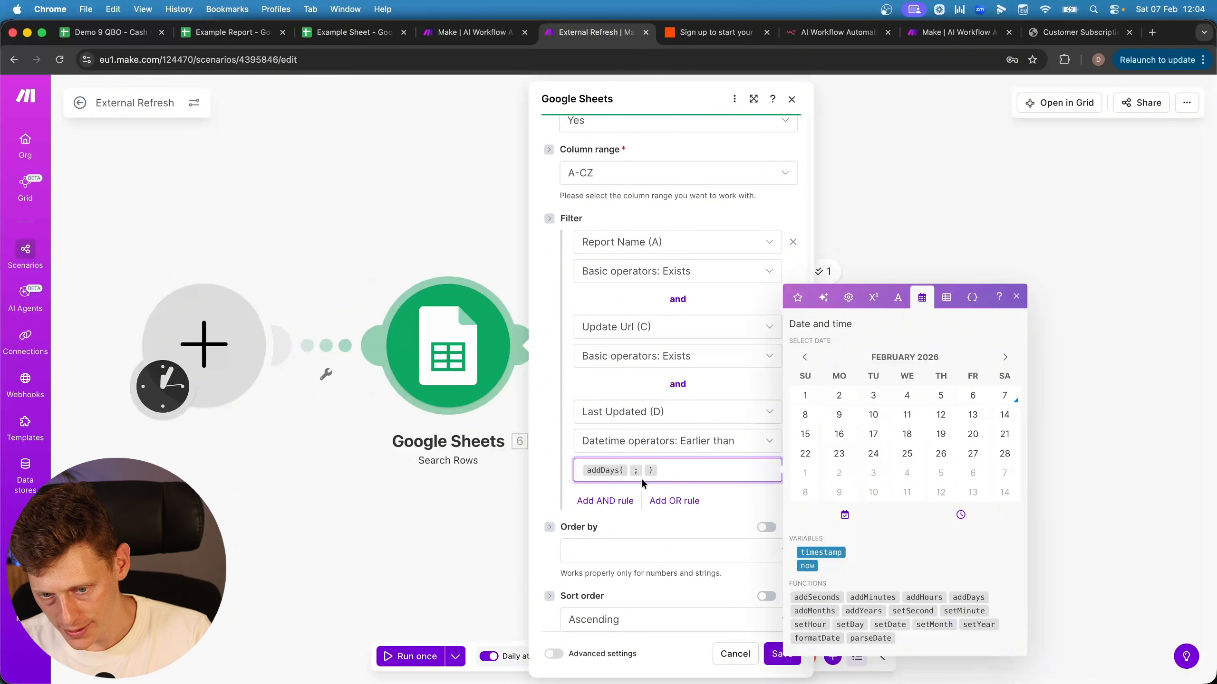
{"action": "left_click", "coordinate": [806, 565]}
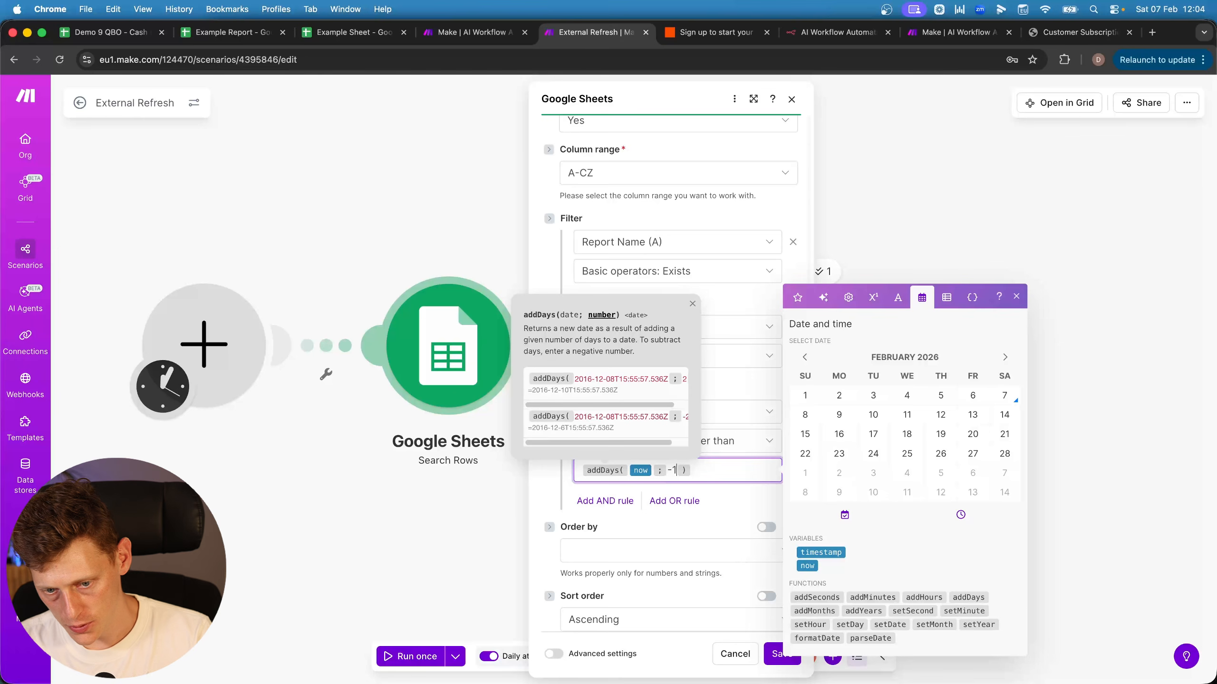
{"action": "left_click", "coordinate": [547, 485]}
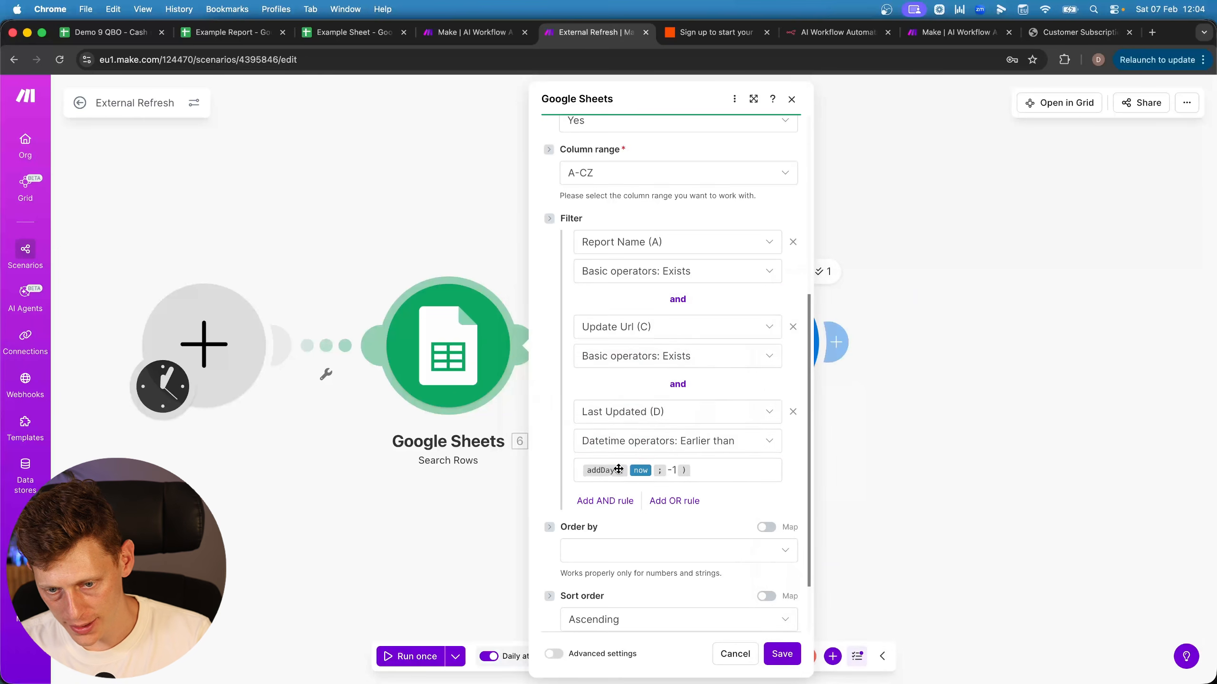
{"action": "scroll", "coordinate": [630, 449], "scroll_direction": "down", "scroll_amount": 3}
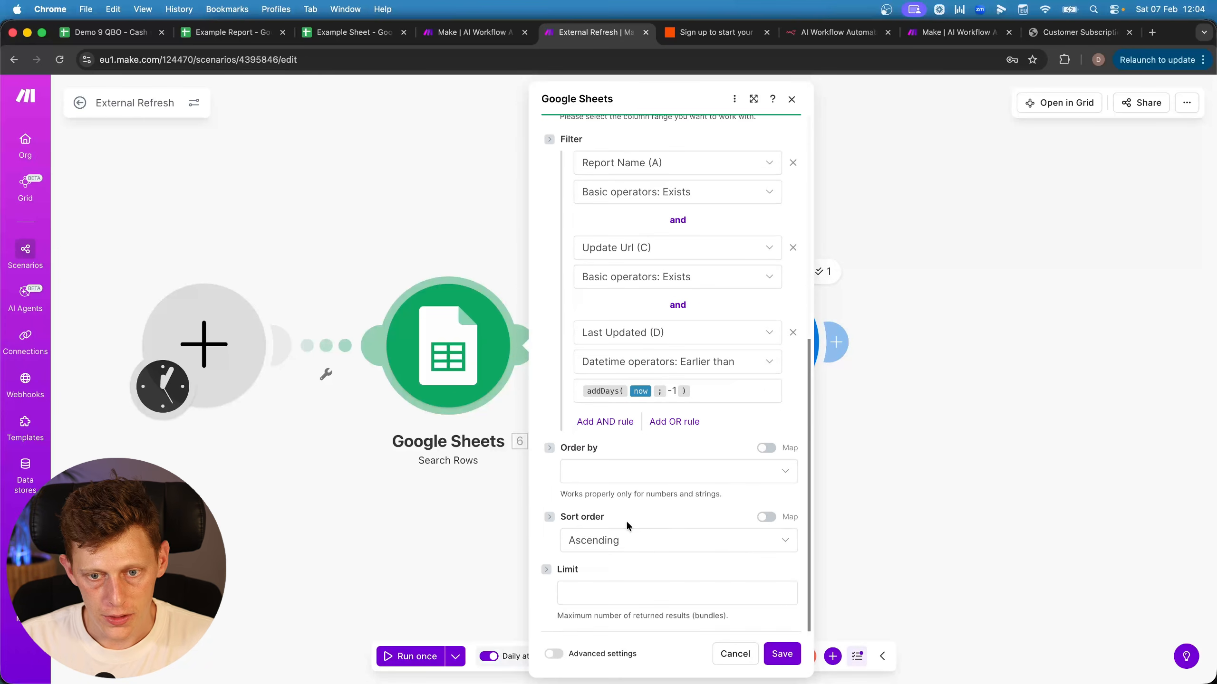
{"action": "scroll", "coordinate": [612, 249], "scroll_direction": "up", "scroll_amount": 5}
Save the Search Rows settings and test-run only this module
{"action": "left_click", "coordinate": [781, 653]}
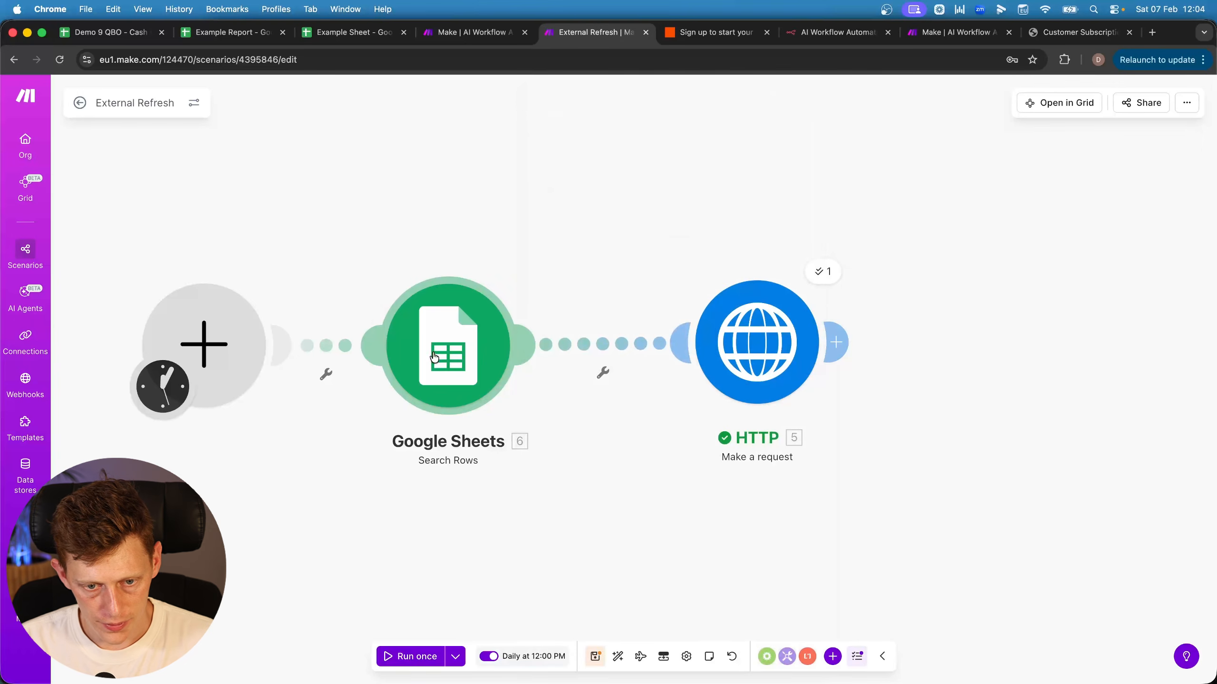
{"action": "right_click", "coordinate": [433, 359]}
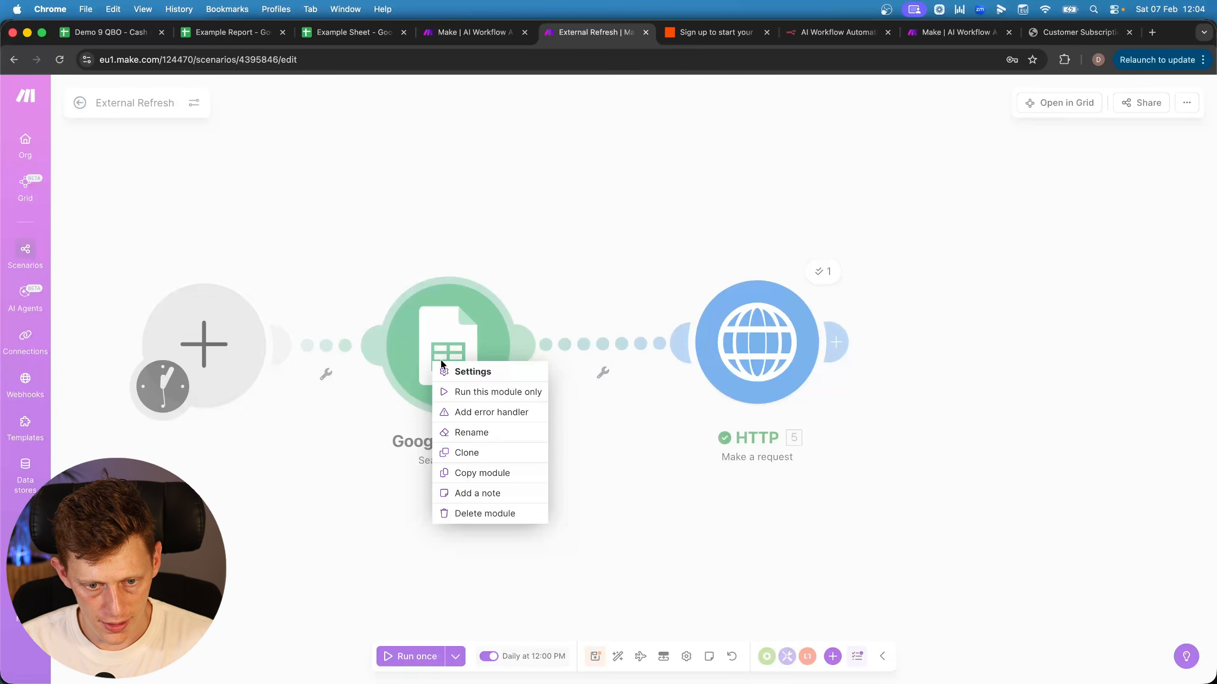
{"action": "left_click", "coordinate": [453, 391]}
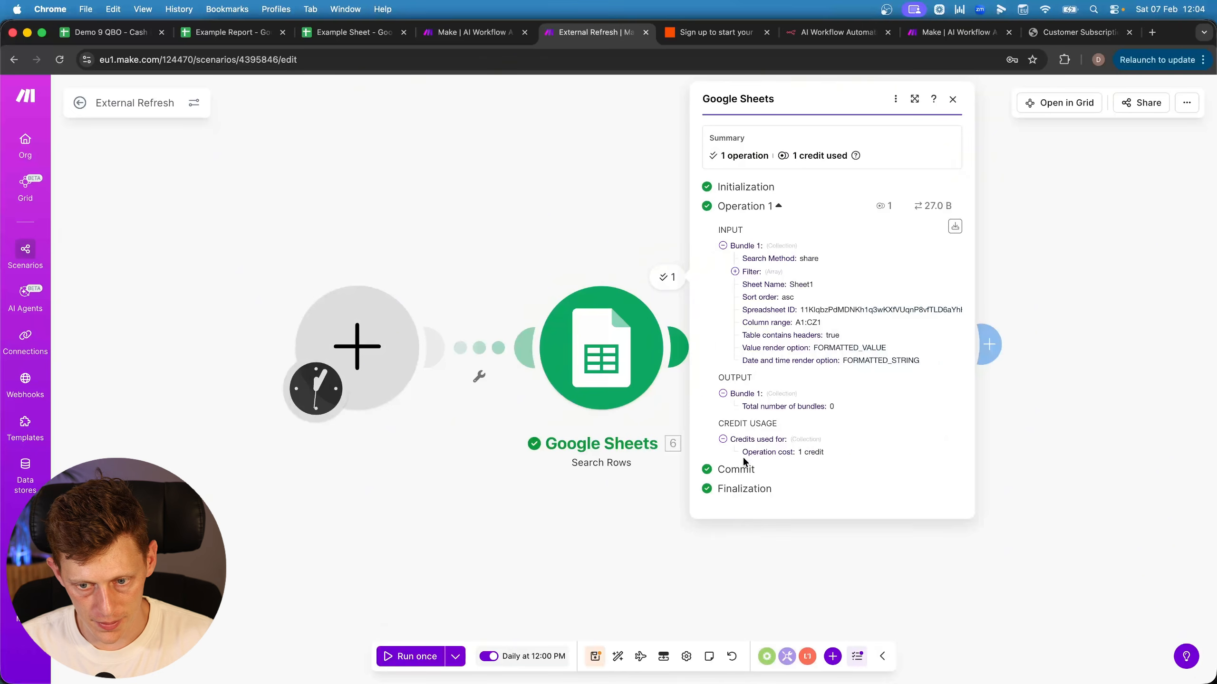
Paste the Example Report's spreadsheet ID into B2 of the Example Sheet and widen columns B and C
{"action": "left_click", "coordinate": [375, 443]}
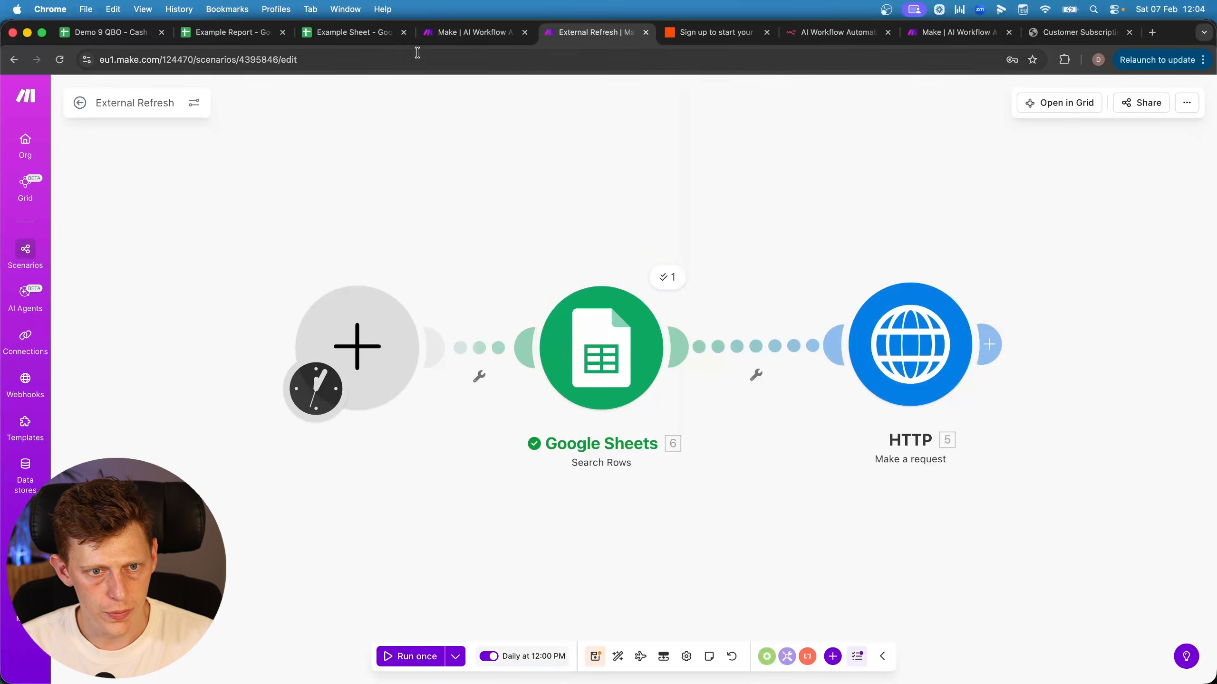
{"action": "left_click", "coordinate": [218, 42]}
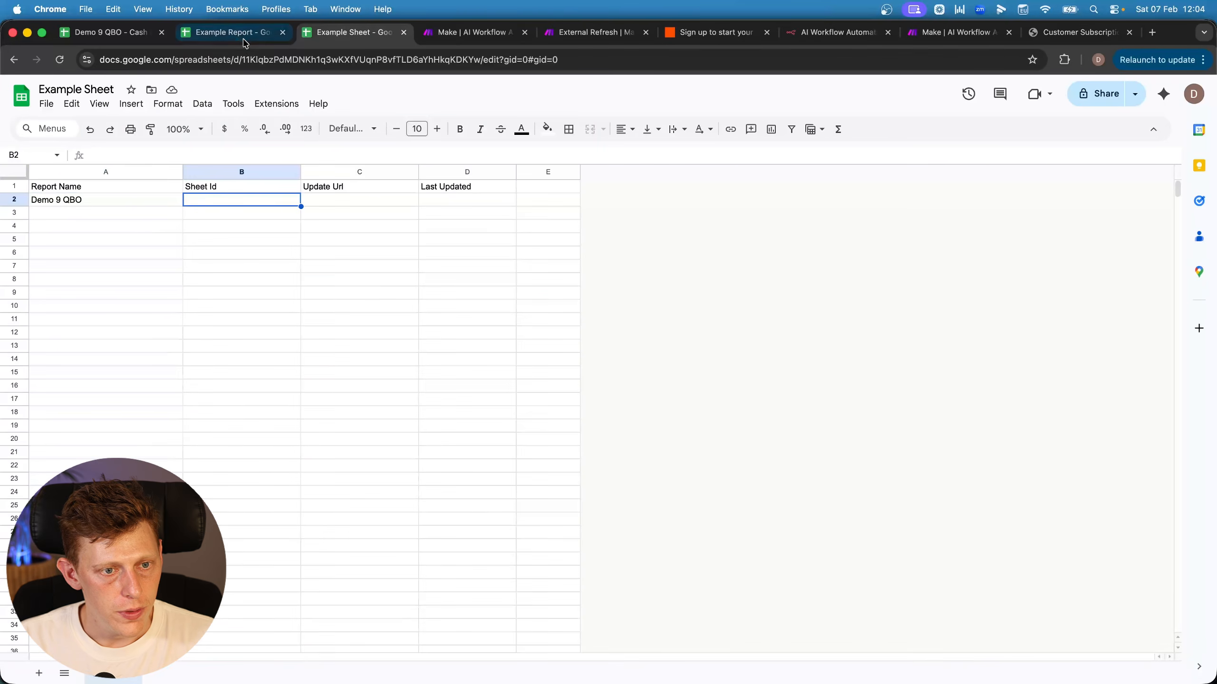
{"action": "left_click", "coordinate": [244, 41]}
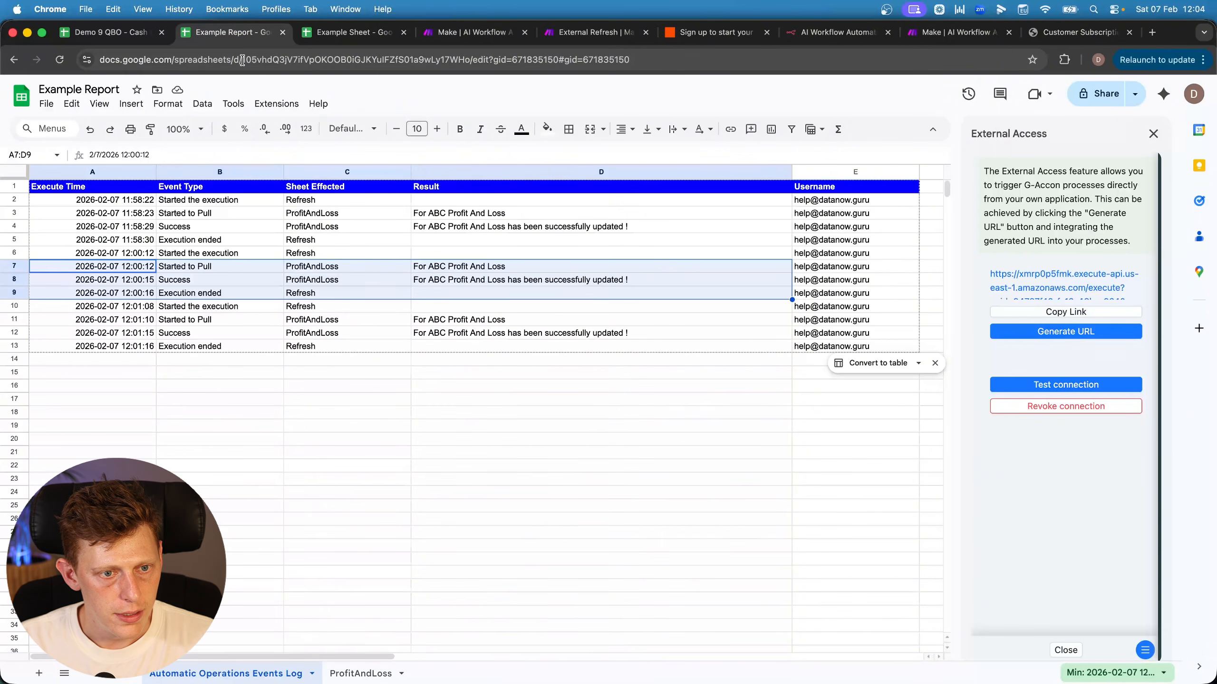
{"action": "left_click_drag", "start_coordinate": [242, 59], "coordinate": [470, 60]}
{"action": "key", "text": "ctrl+Tab"}
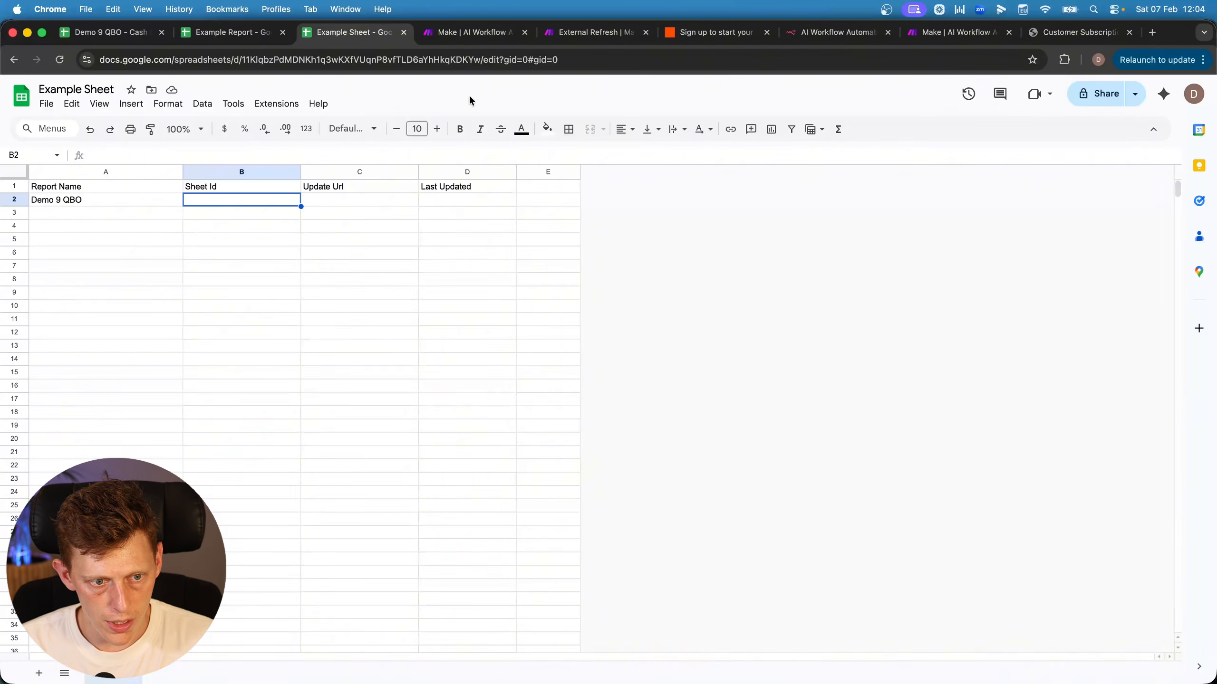
{"action": "key", "text": "Down"}
{"action": "key", "text": "Down"}
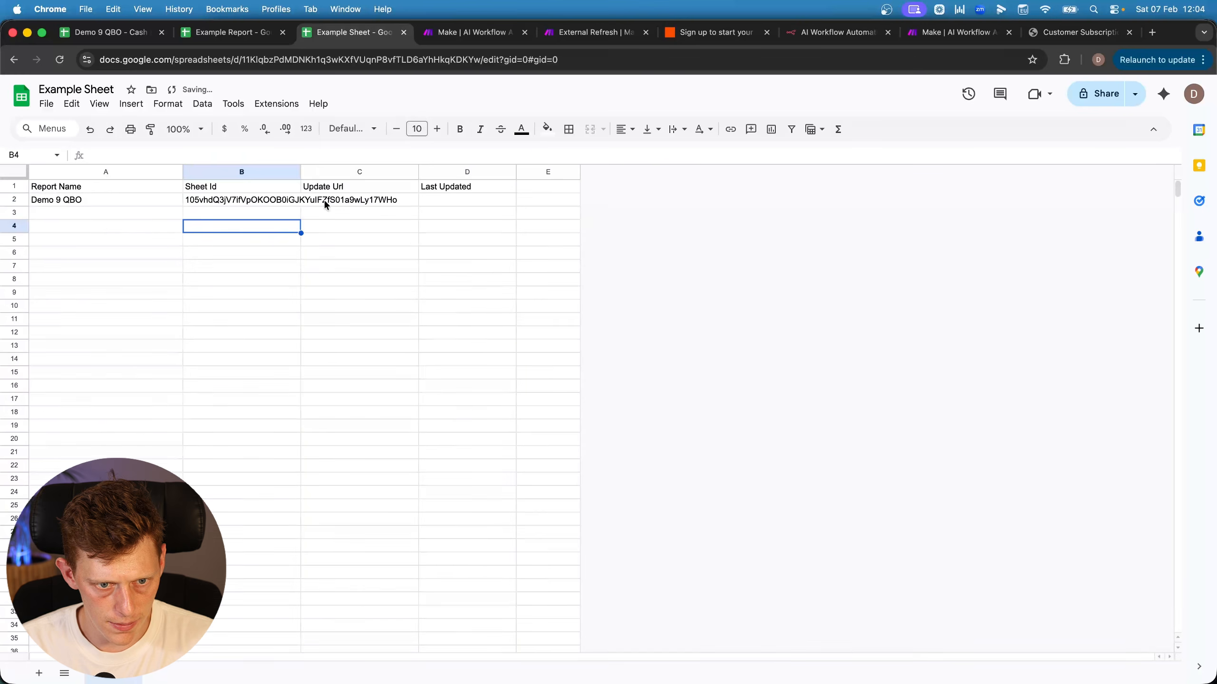
{"action": "left_click", "coordinate": [324, 200]}
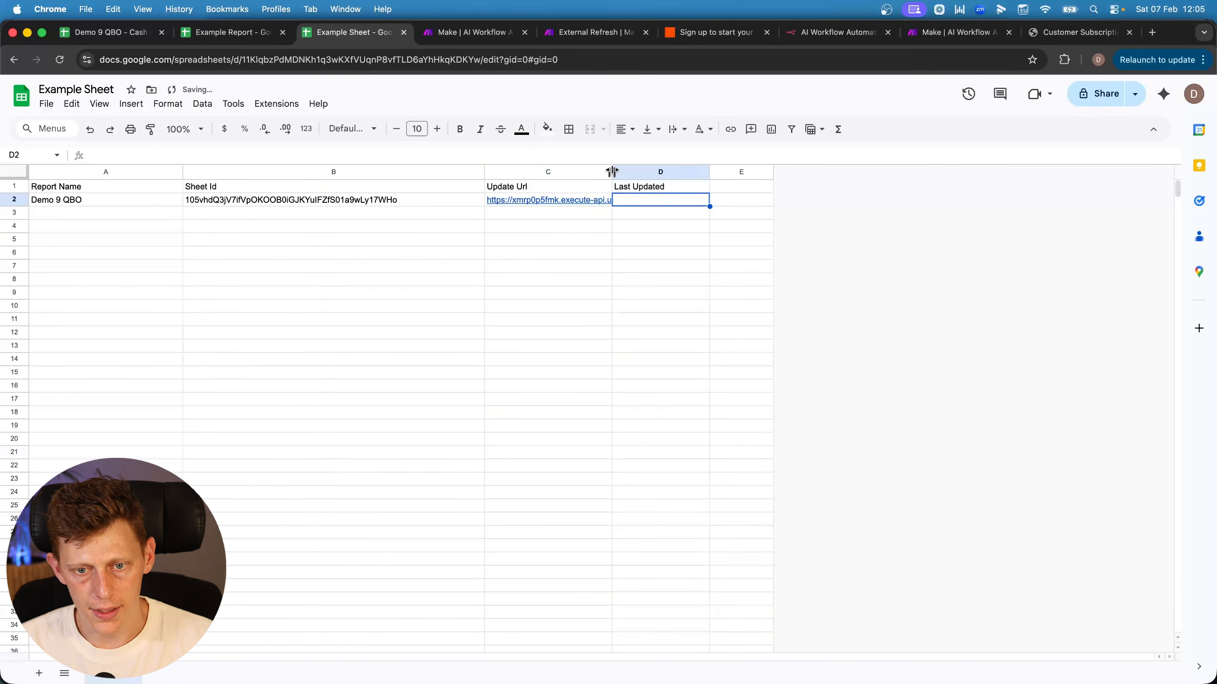
{"action": "left_click_drag", "start_coordinate": [612, 171], "coordinate": [643, 172]}
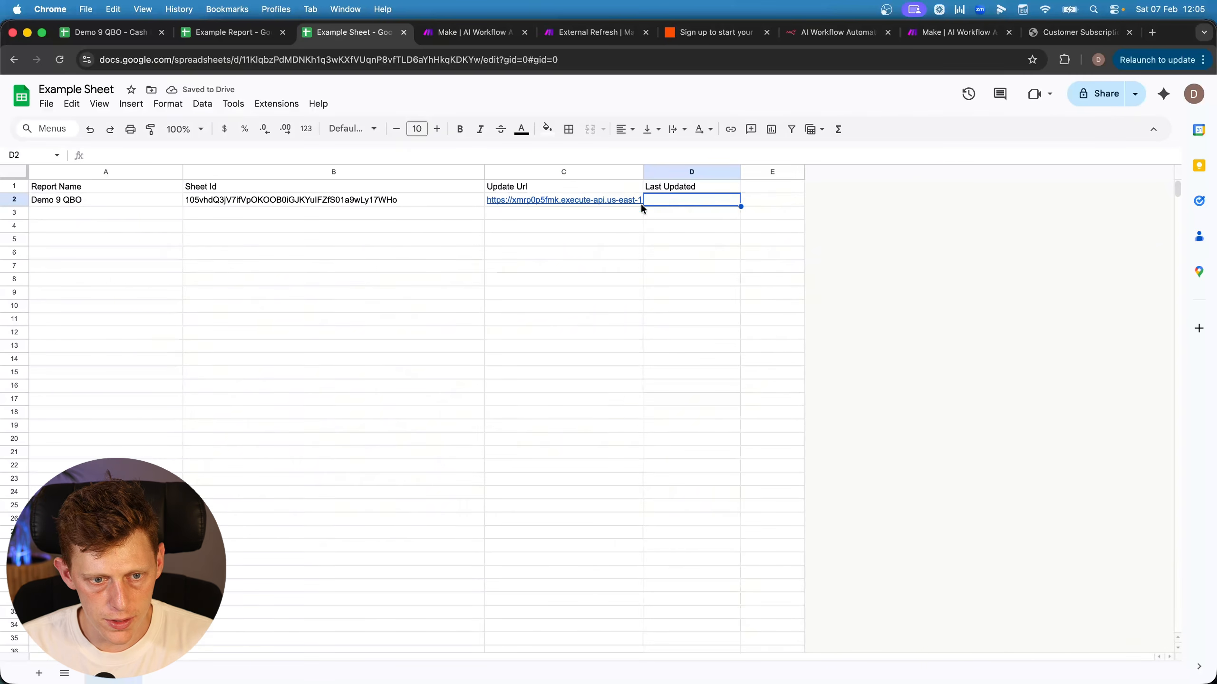
Rerun only the Search Rows module and confirm it returns the Demo 9 QBO row
{"action": "key", "text": "ctrl+Tab"}
{"action": "key", "text": "ctrl+Tab"}
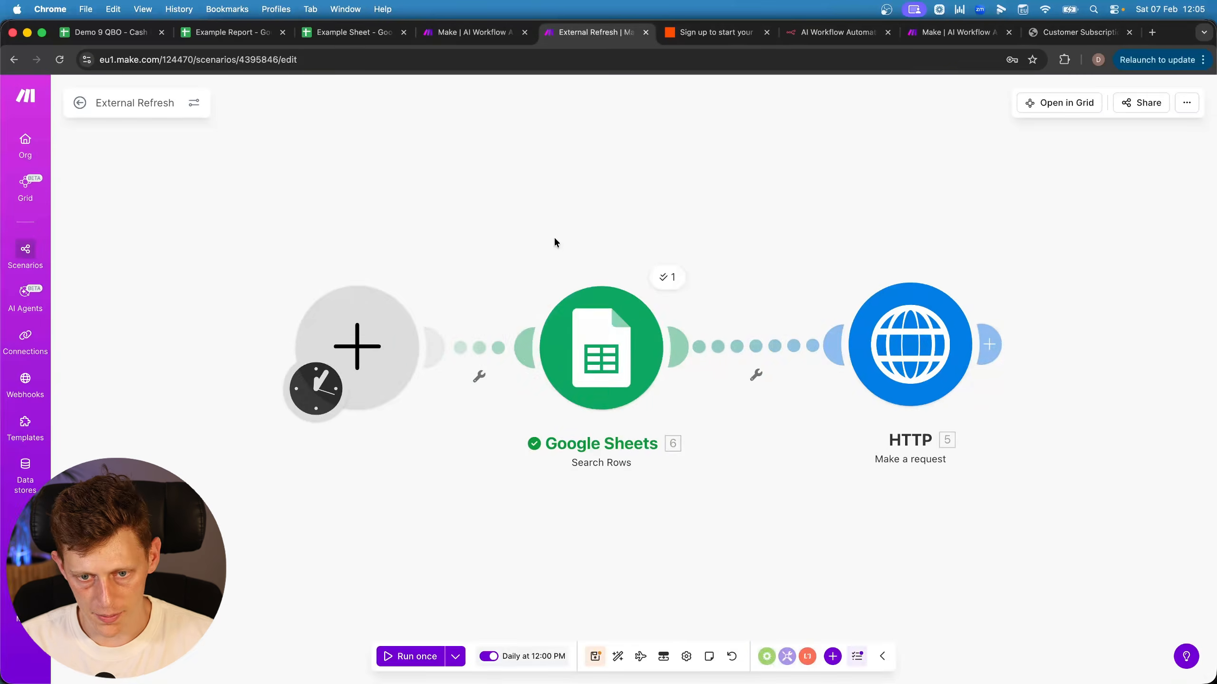
{"action": "left_click_drag", "start_coordinate": [554, 238], "coordinate": [397, 214]}
{"action": "right_click", "coordinate": [429, 339]}
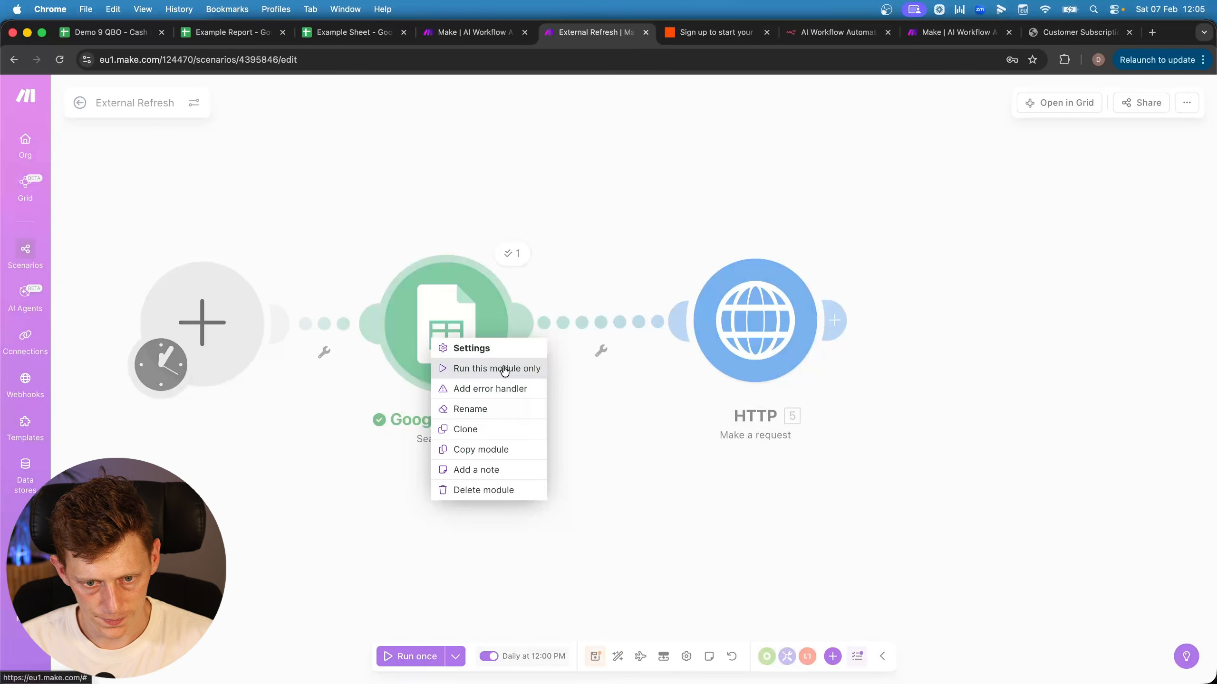
{"action": "left_click", "coordinate": [506, 366]}
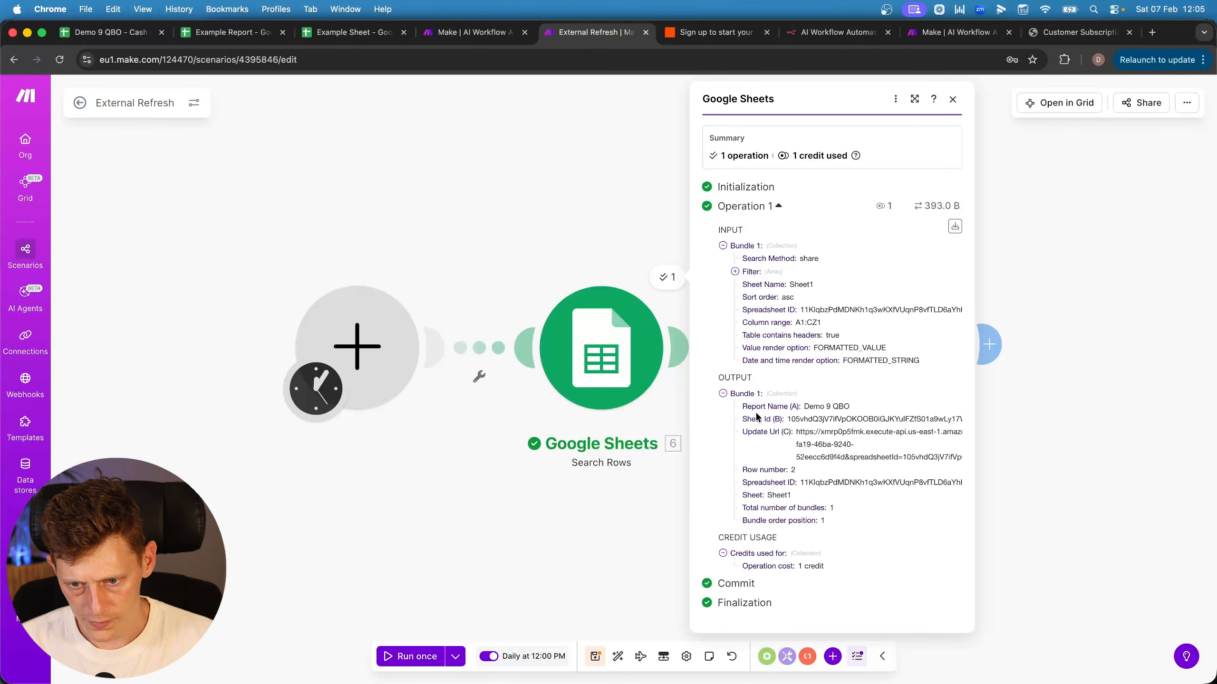
{"action": "left_click_drag", "start_coordinate": [742, 405], "coordinate": [834, 530]}
{"action": "left_click", "coordinate": [594, 519]}
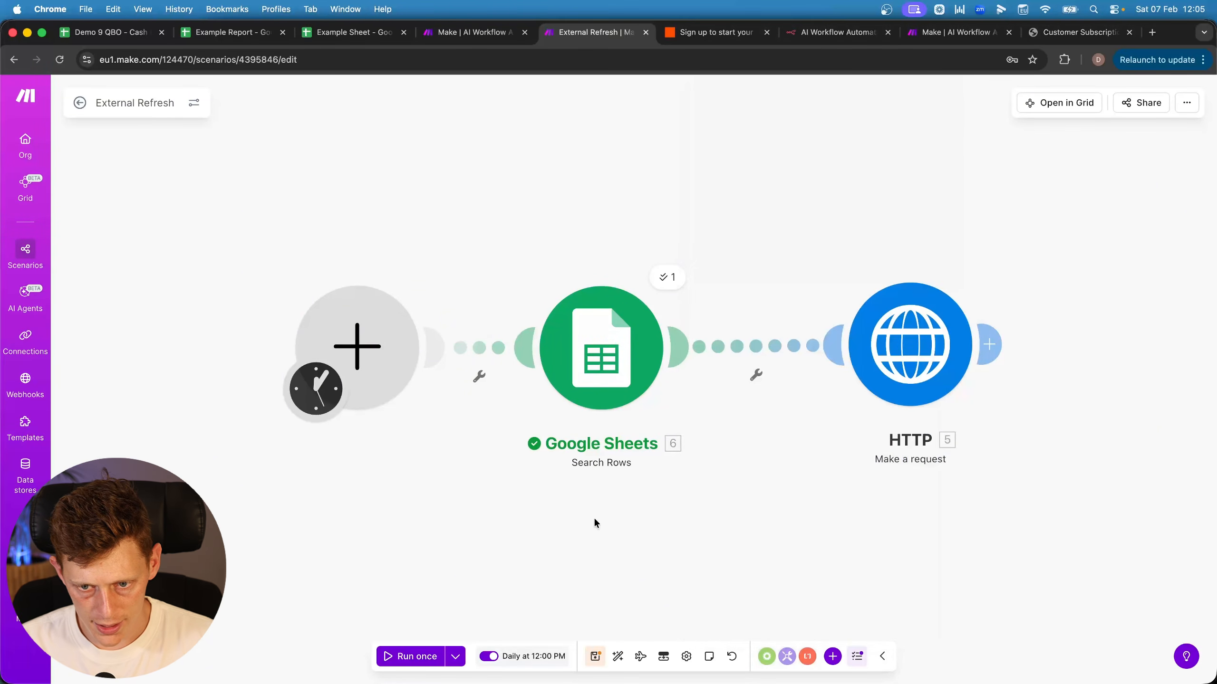
Replace the HTTP request's fixed URL with the mapped Update Url (C)
{"action": "left_click_drag", "start_coordinate": [808, 407], "coordinate": [655, 390]}
{"action": "left_click", "coordinate": [696, 341]}
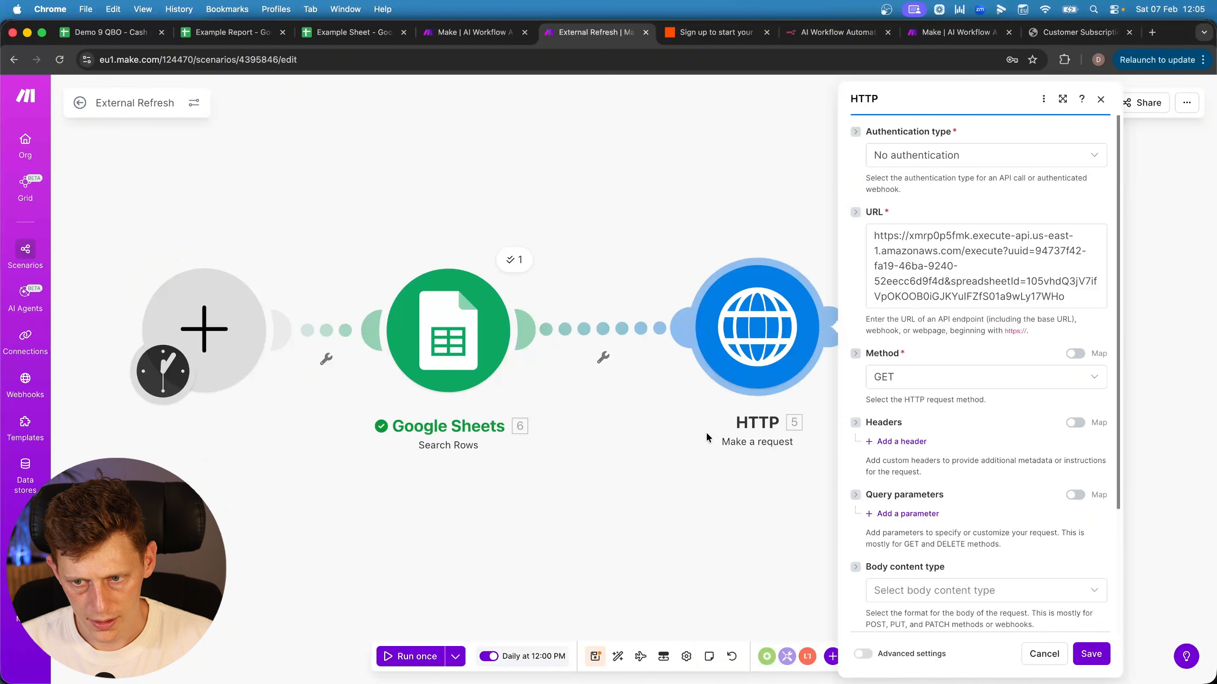
{"action": "left_click", "coordinate": [722, 249]}
{"action": "left_click_drag", "start_coordinate": [680, 235], "coordinate": [886, 298]}
{"action": "key", "text": "BackSpace"}
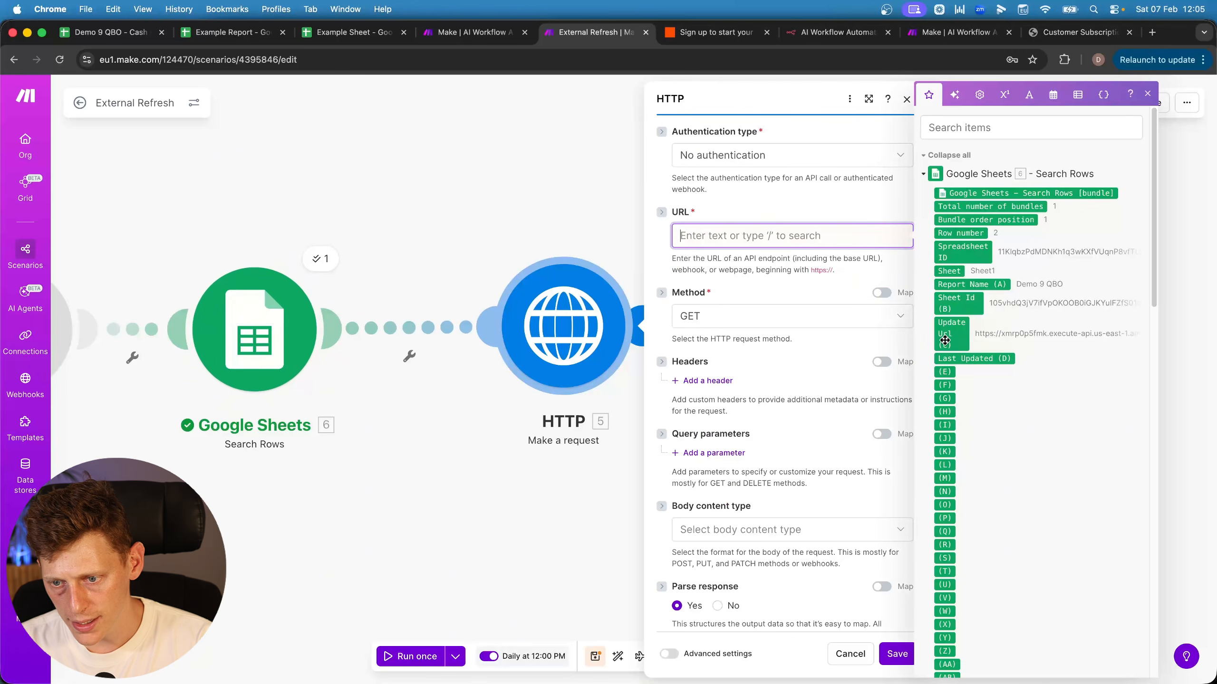
{"action": "left_click", "coordinate": [966, 338]}
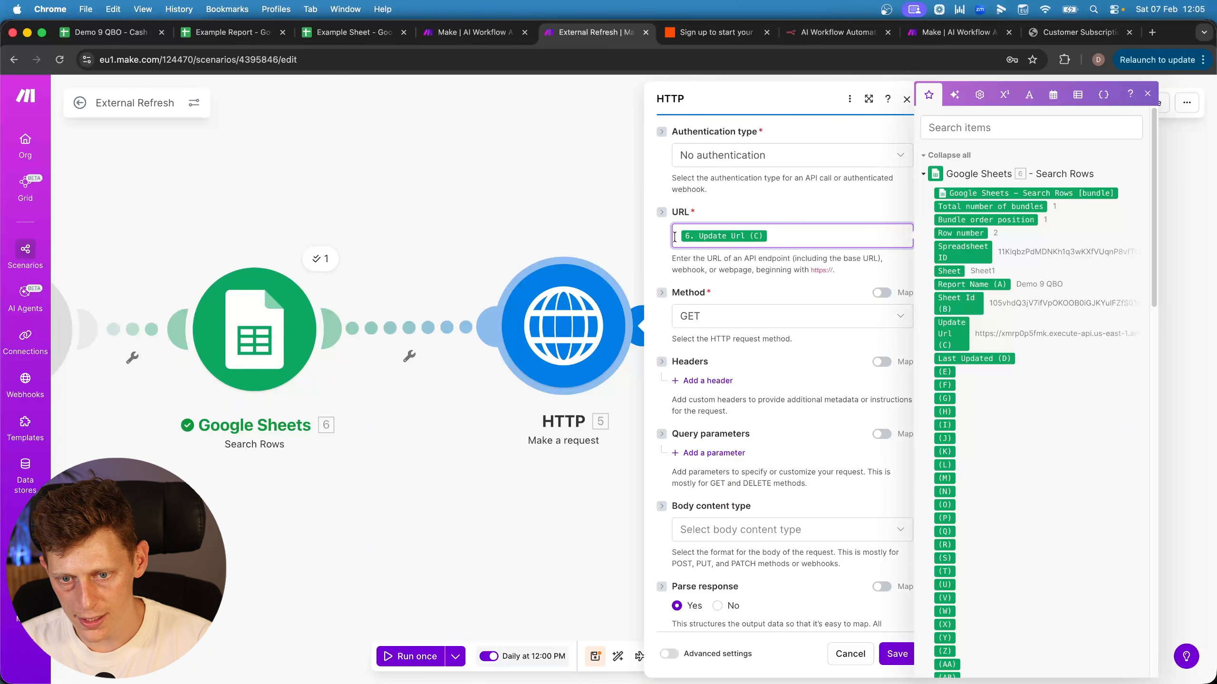
{"action": "left_click", "coordinate": [599, 243]}
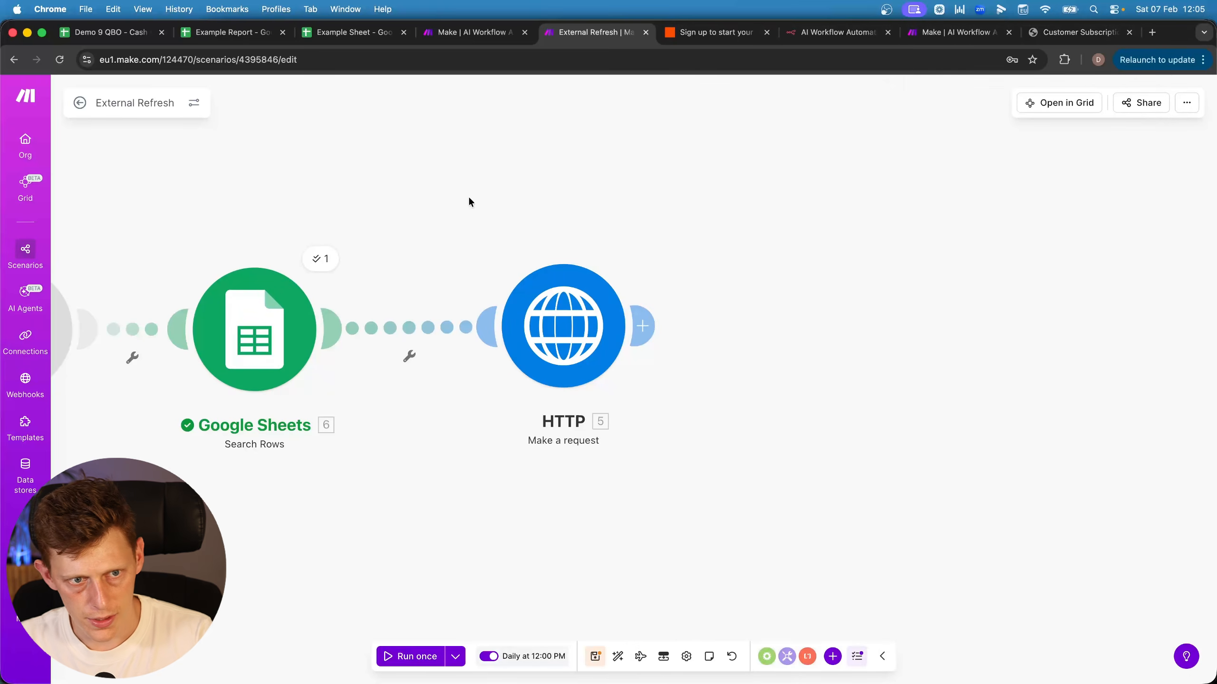
Select the Example Sheet's sheet ID in B2 and the Update Url cells, then return to External Refresh
{"action": "left_click", "coordinate": [249, 33]}
{"action": "left_click", "coordinate": [352, 33]}
{"action": "left_click_drag", "start_coordinate": [72, 292], "coordinate": [74, 424]}
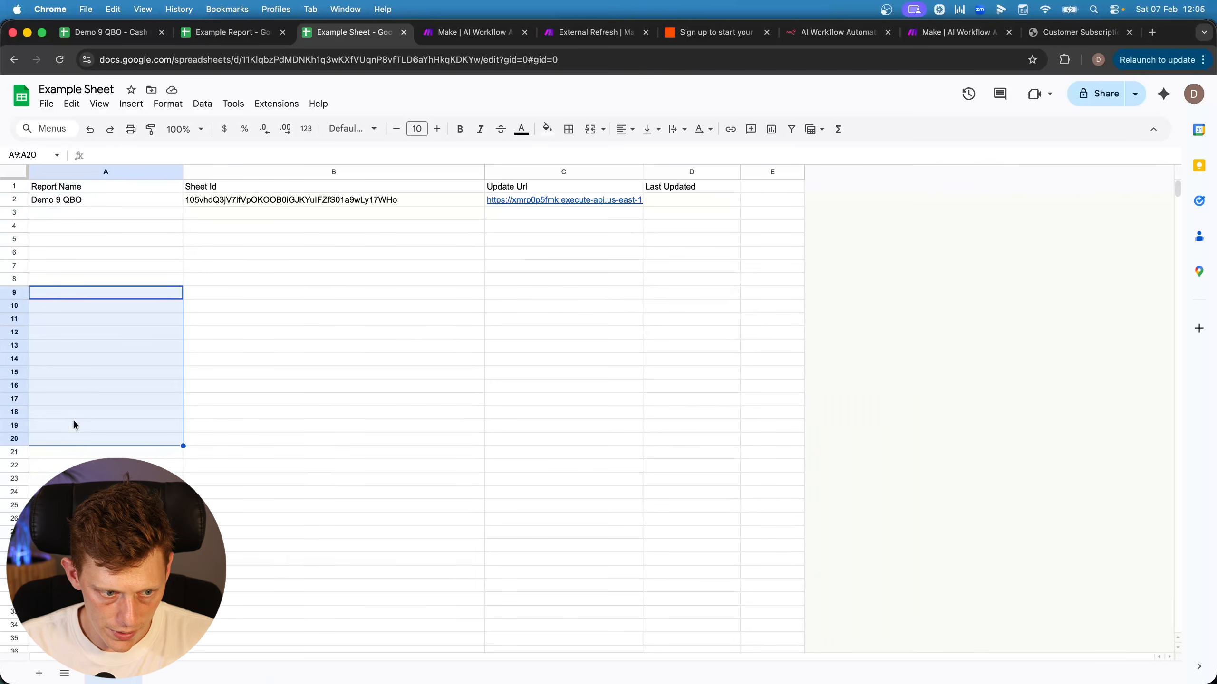
{"action": "left_click_drag", "start_coordinate": [118, 225], "coordinate": [105, 478]}
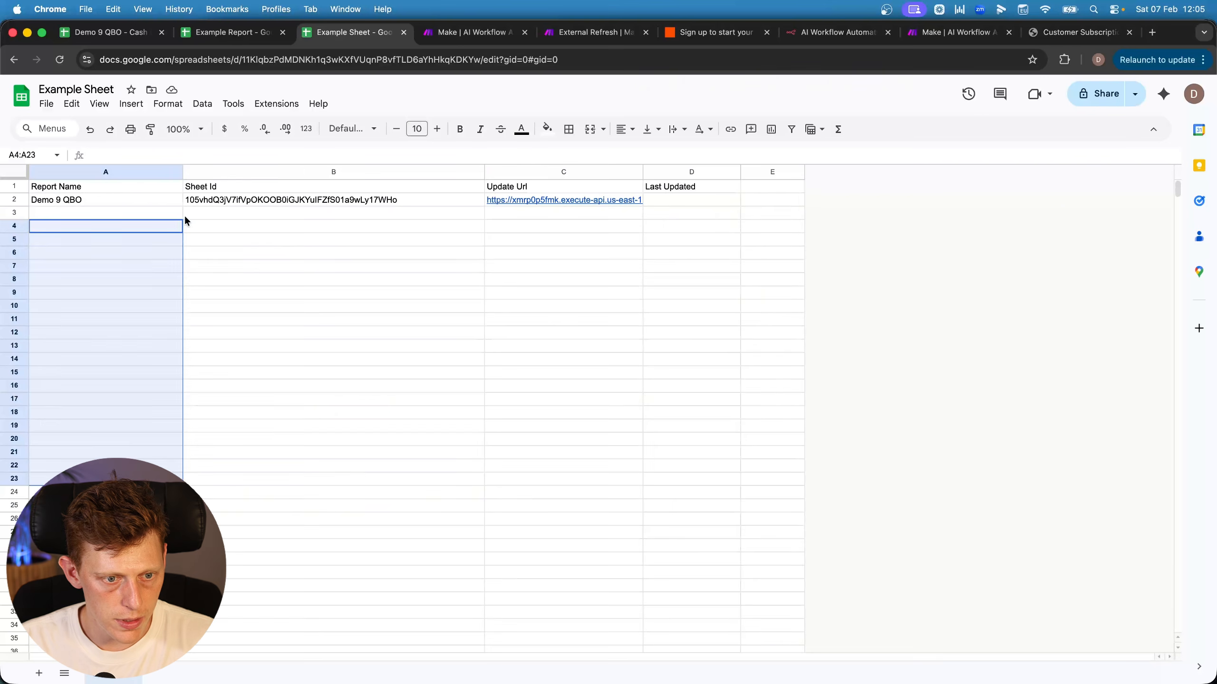
{"action": "left_click_drag", "start_coordinate": [185, 214], "coordinate": [211, 402]}
{"action": "left_click_drag", "start_coordinate": [209, 210], "coordinate": [220, 481]}
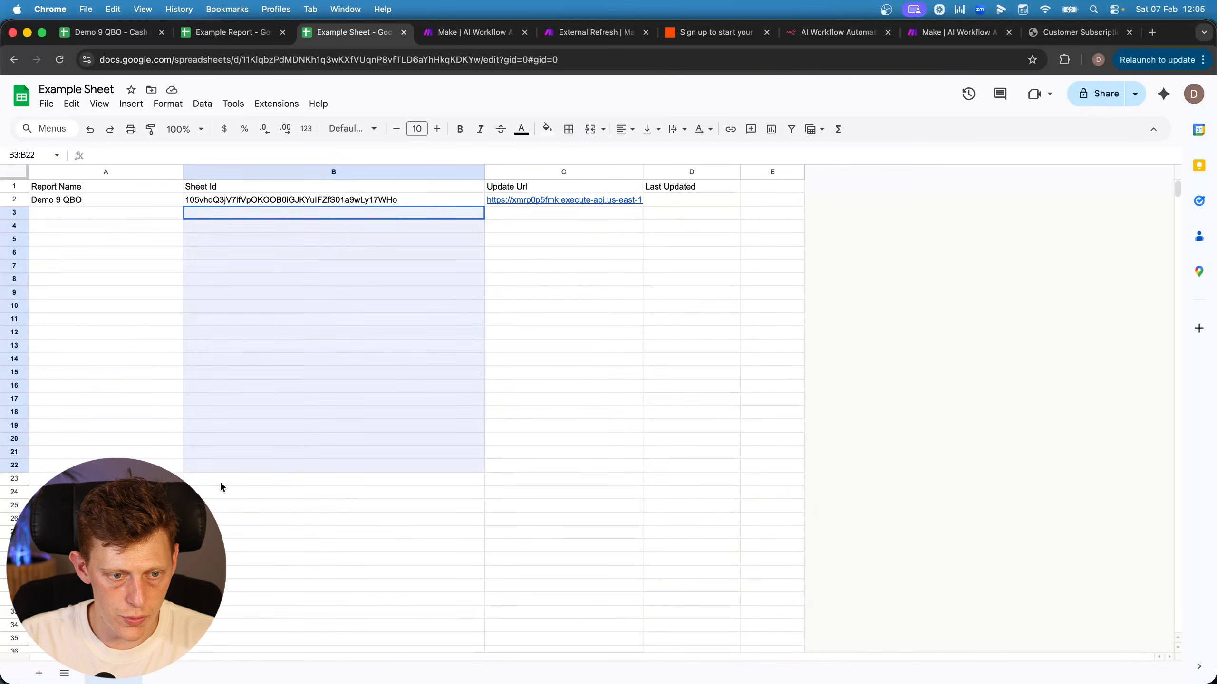
{"action": "left_click_drag", "start_coordinate": [519, 211], "coordinate": [551, 427]}
{"action": "left_click", "coordinate": [333, 198]}
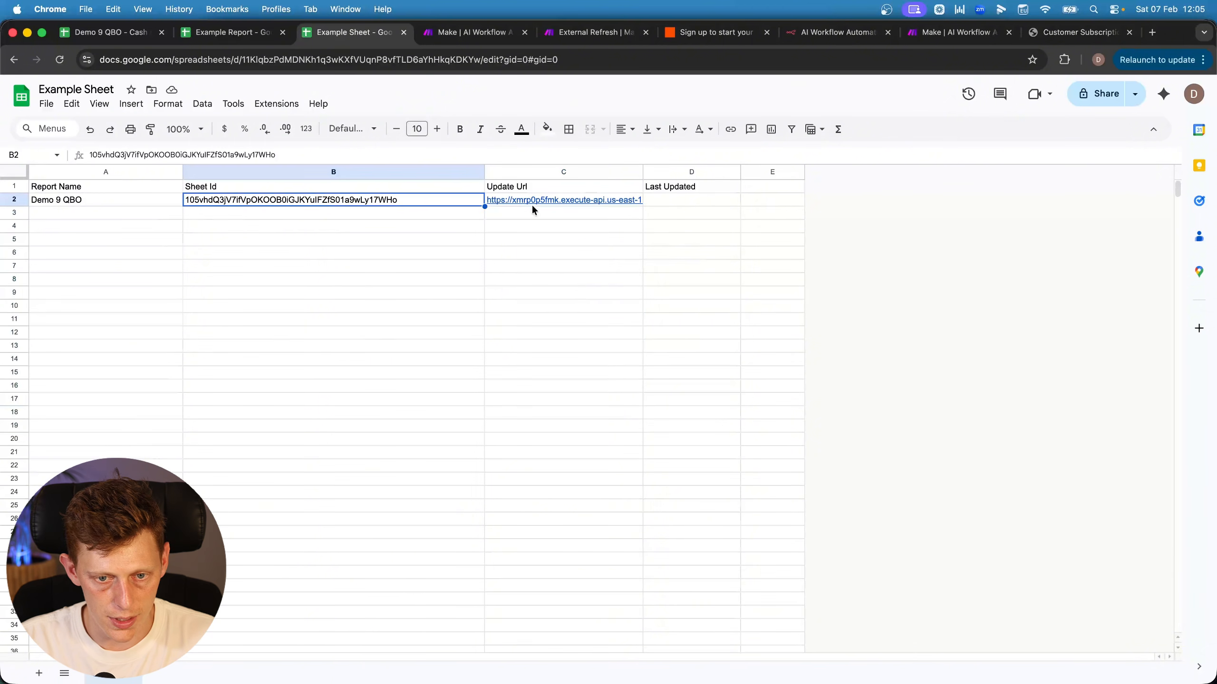
{"action": "left_click", "coordinate": [533, 209]}
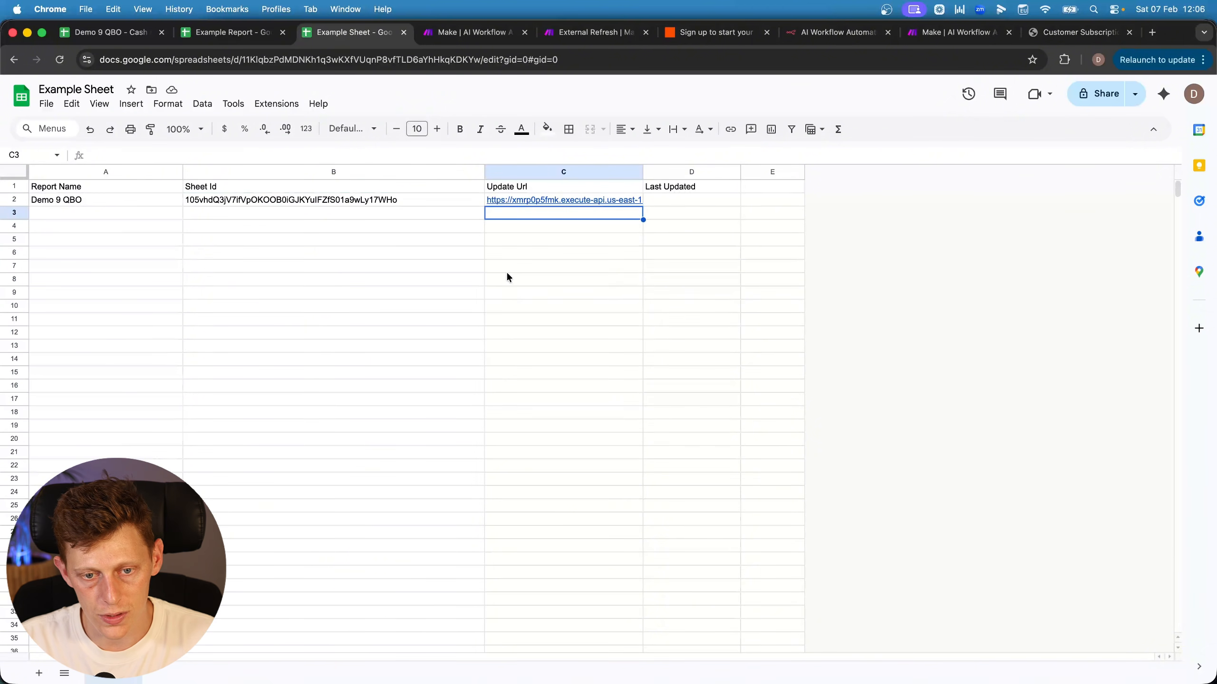
{"action": "left_click_drag", "start_coordinate": [515, 215], "coordinate": [545, 612]}
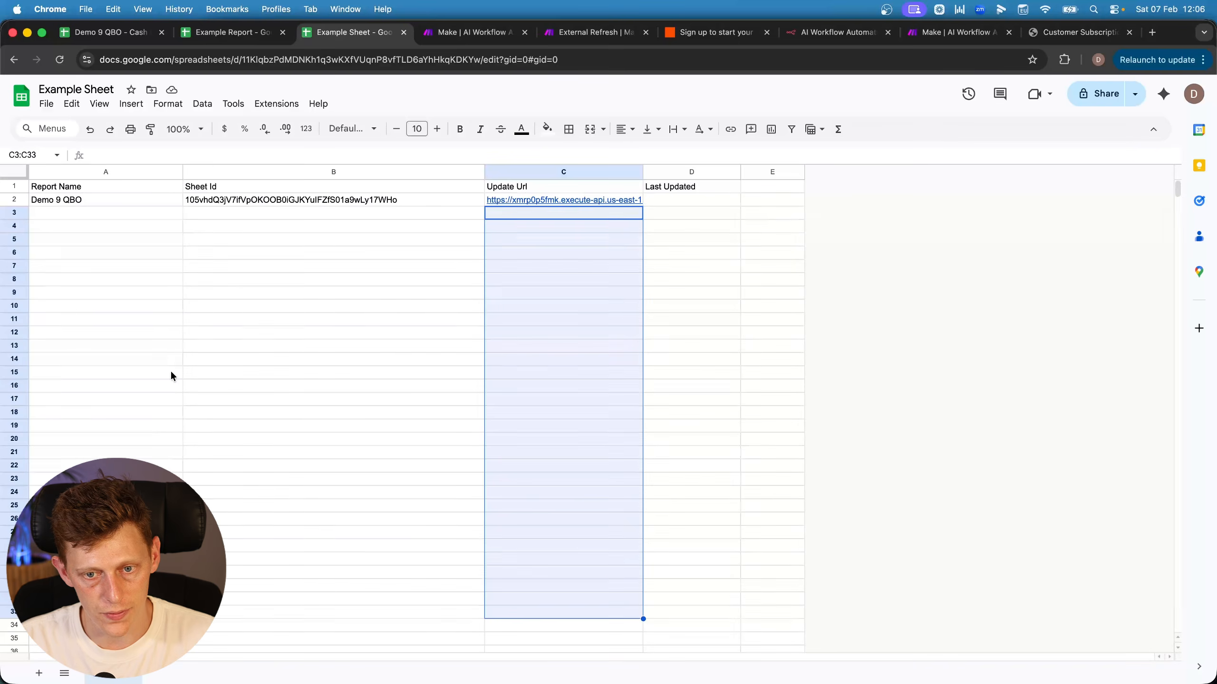
{"action": "key", "text": "super+5"}
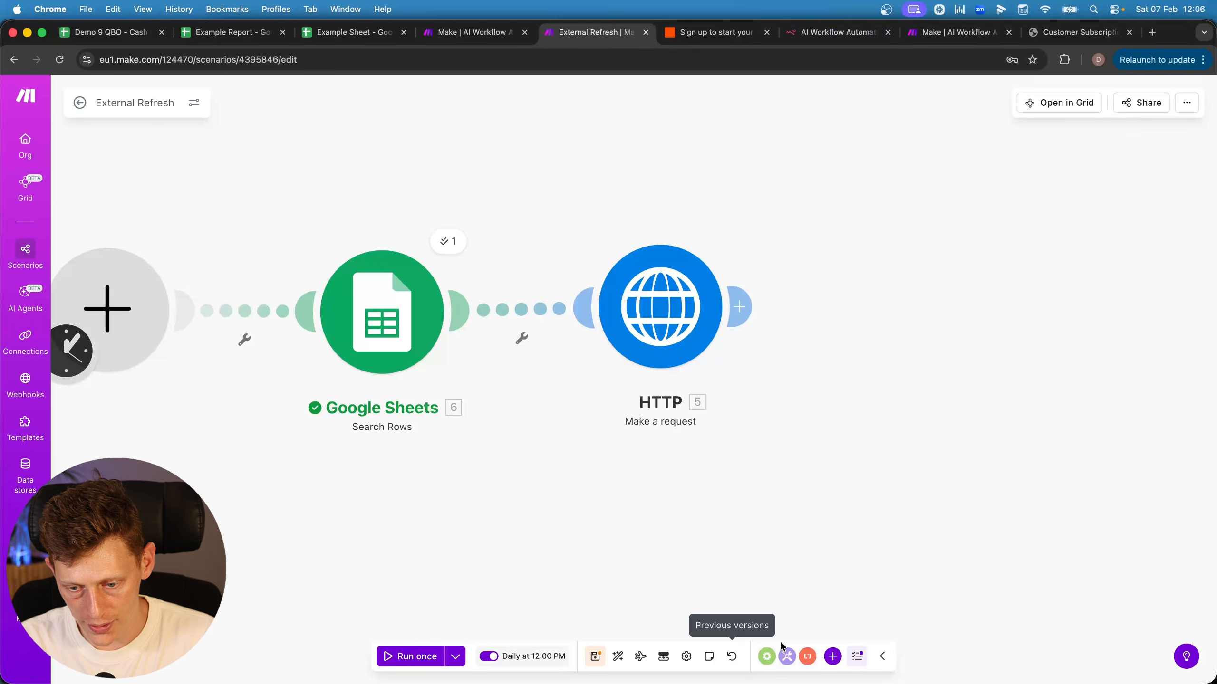
Add a Google Sheets Update a Row module after HTTP, entering the spreadsheet manually
{"action": "left_click", "coordinate": [835, 657]}
{"action": "left_click", "coordinate": [798, 416]}
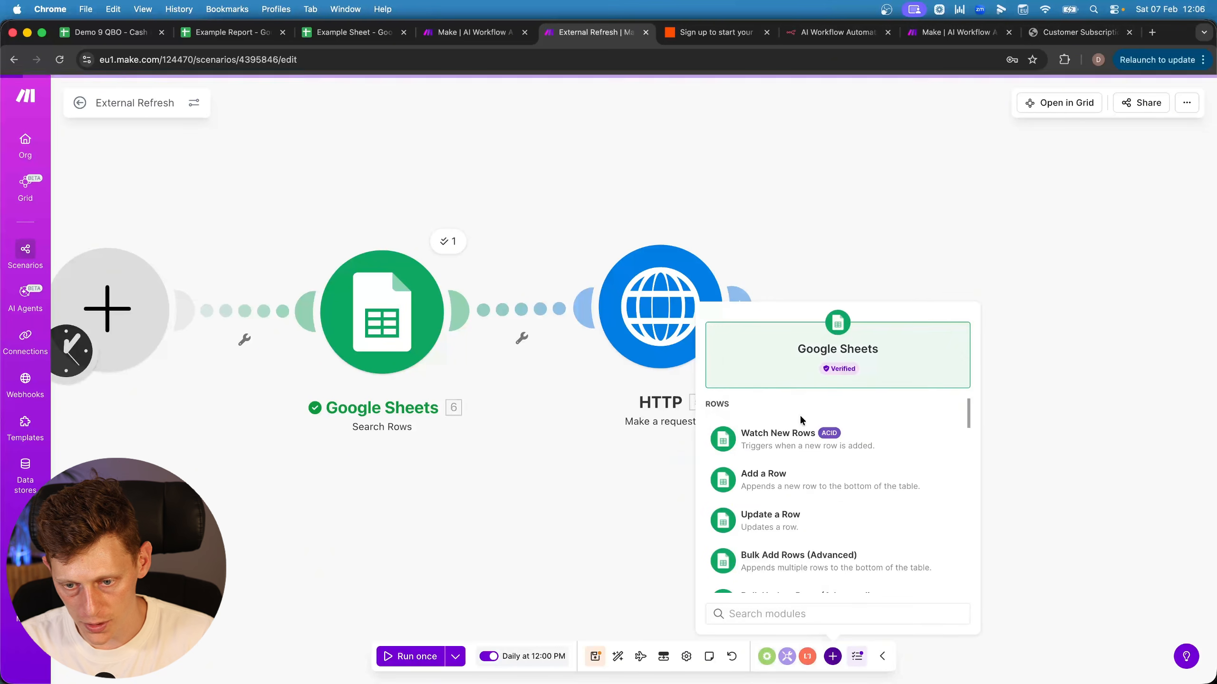
{"action": "left_click", "coordinate": [790, 527]}
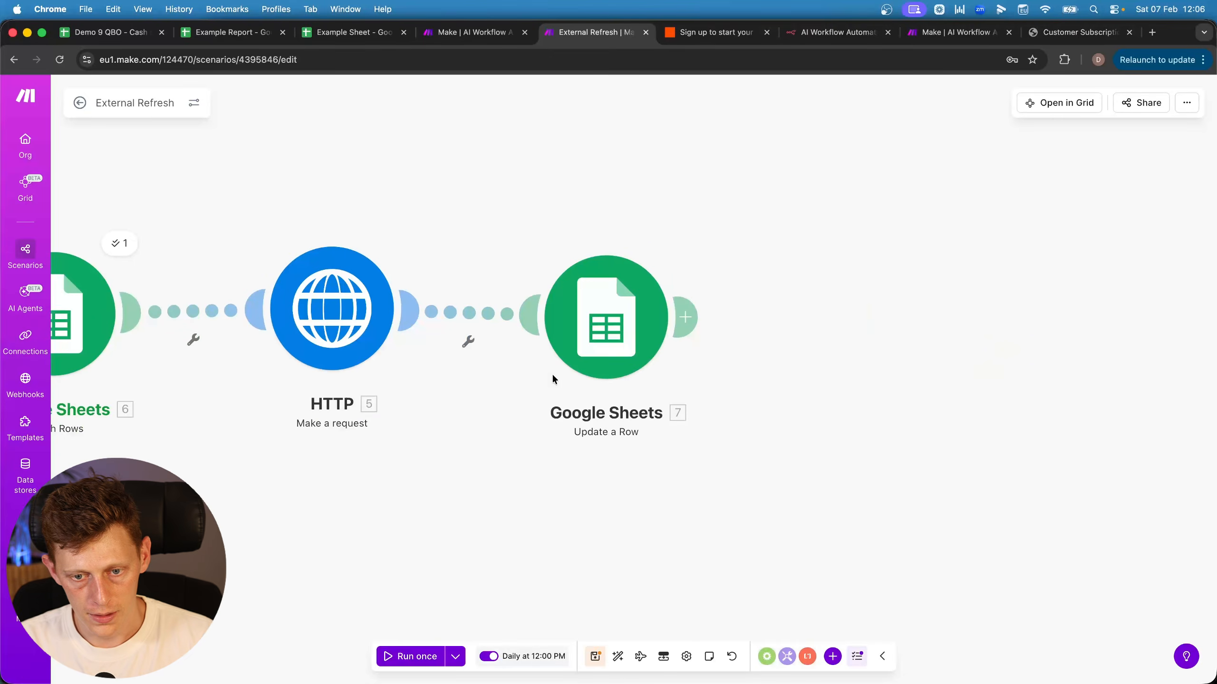
{"action": "left_click", "coordinate": [807, 357]}
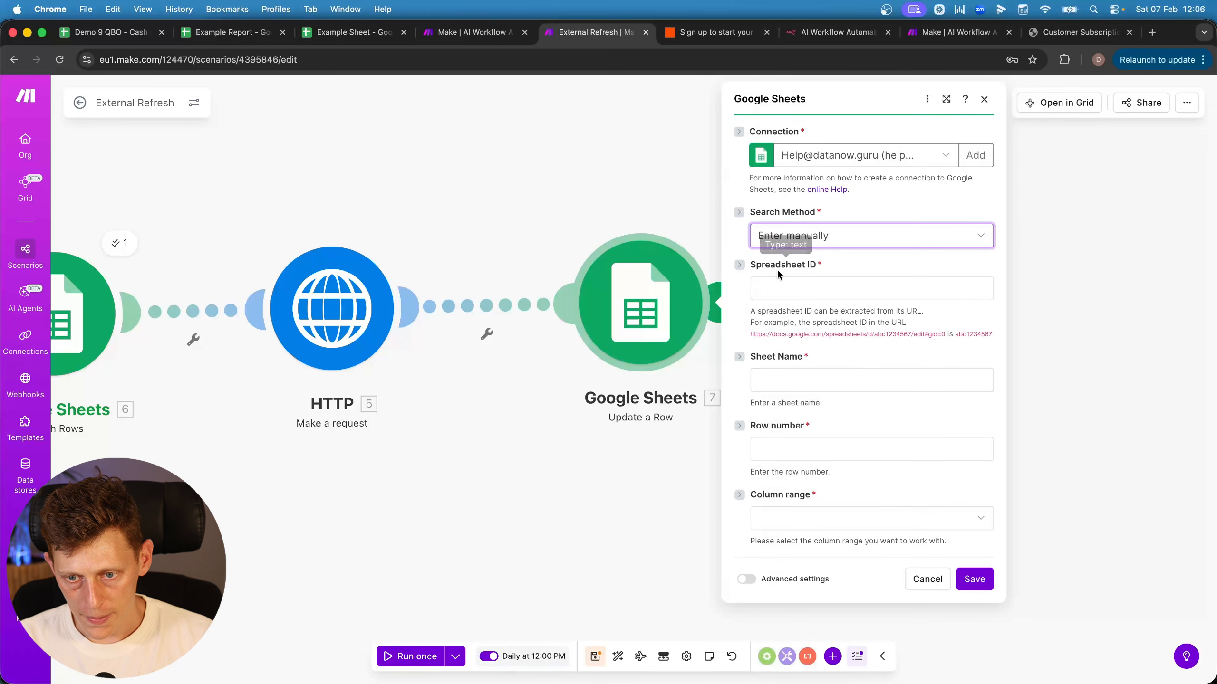
Paste the Example Sheet's spreadsheet ID and set the sheet name to Sheet1
{"action": "left_click", "coordinate": [781, 288]}
{"action": "left_click", "coordinate": [331, 34]}
{"action": "left_click_drag", "start_coordinate": [240, 60], "coordinate": [557, 60]}
{"action": "key", "text": "super+c"}
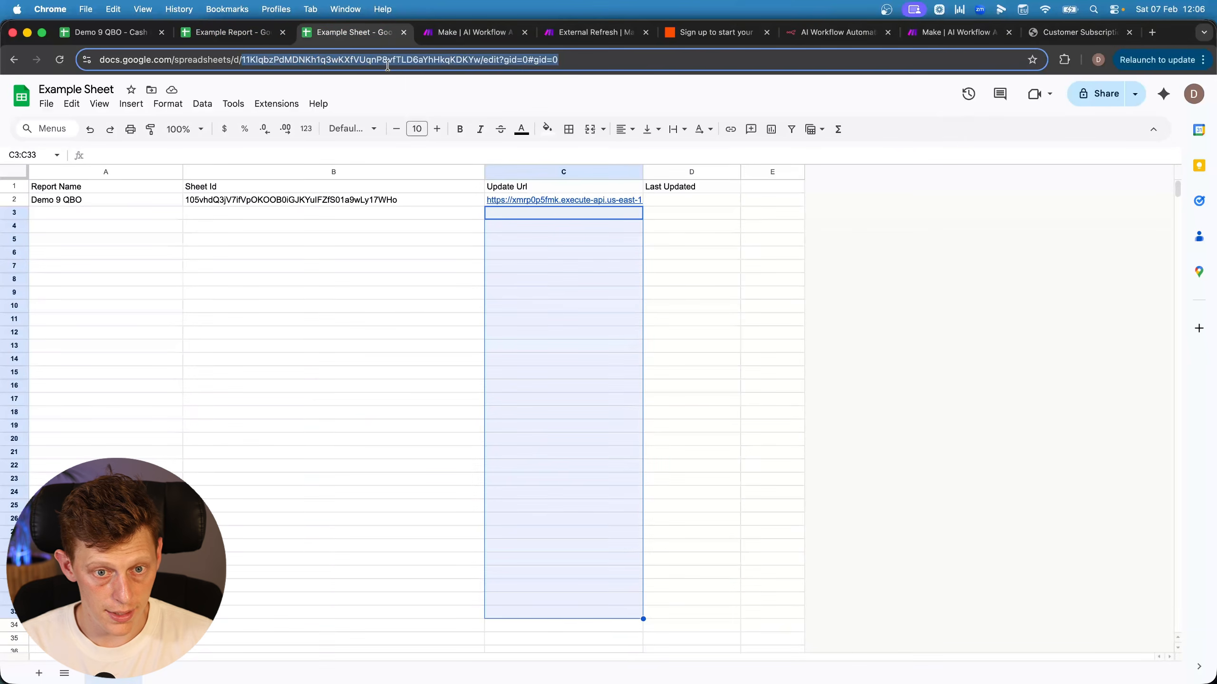
{"action": "left_click", "coordinate": [522, 33]}
{"action": "key", "text": "super+v"}
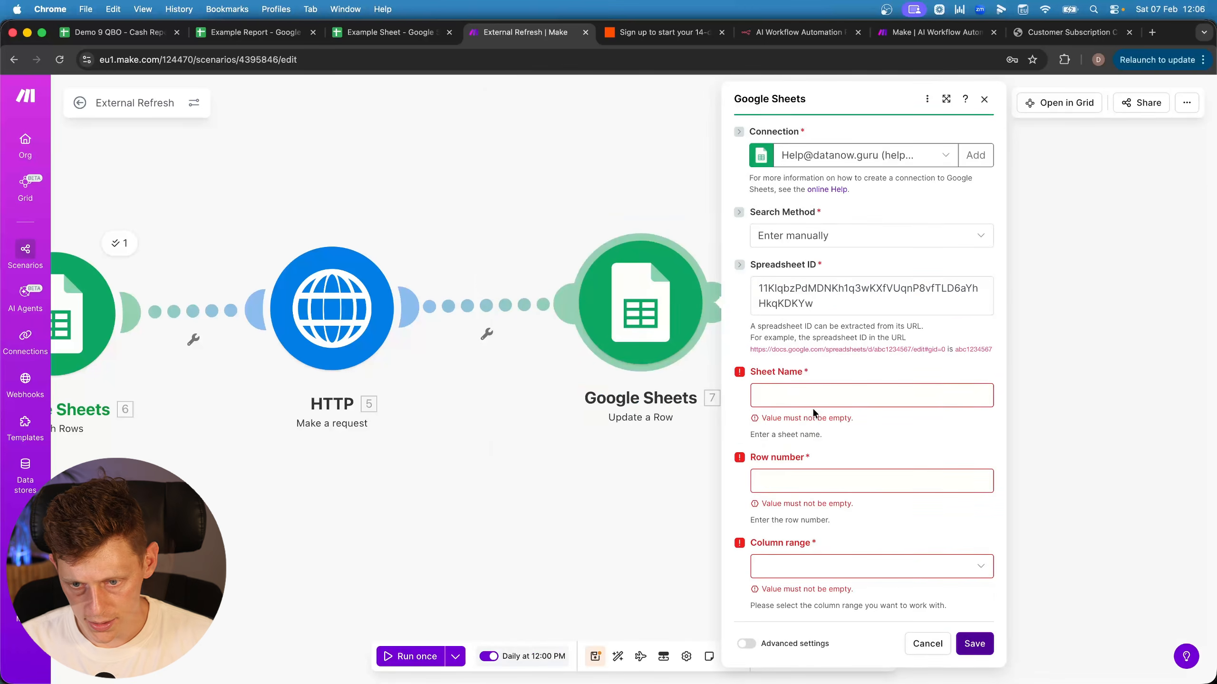
{"action": "left_click", "coordinate": [813, 400]}
{"action": "type", "text": "Sheet1"}
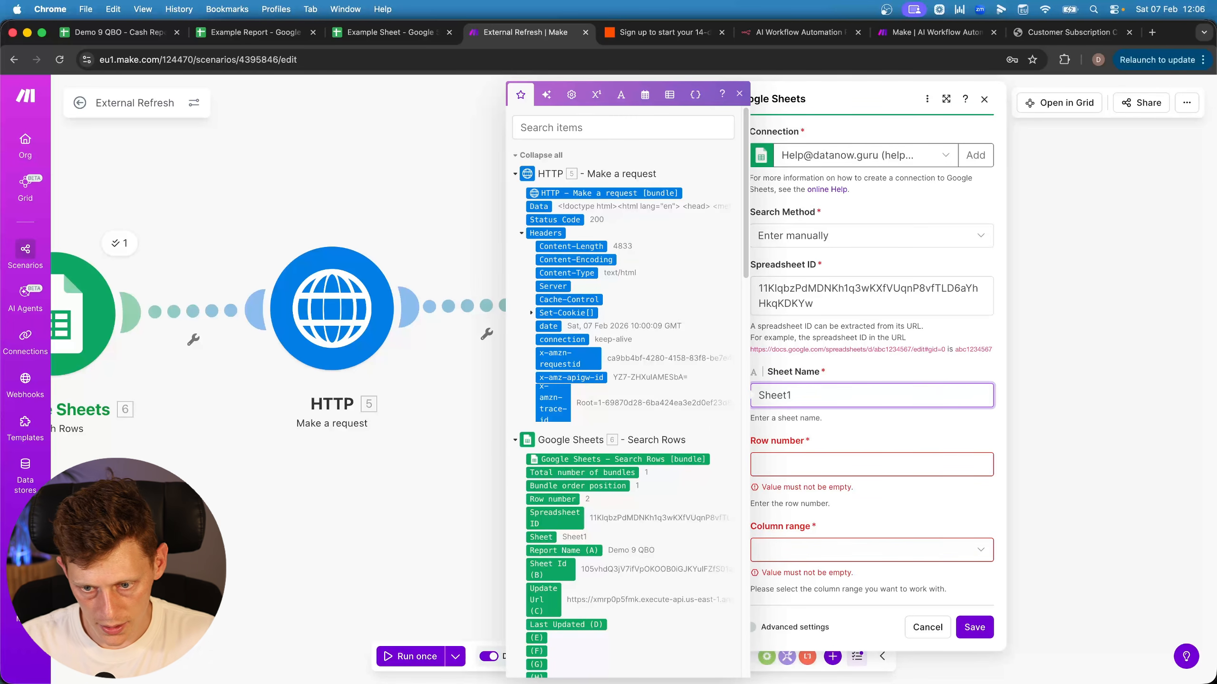
Map the searched row number, set column range A-Z, and insert now into column D
{"action": "left_click", "coordinate": [788, 463]}
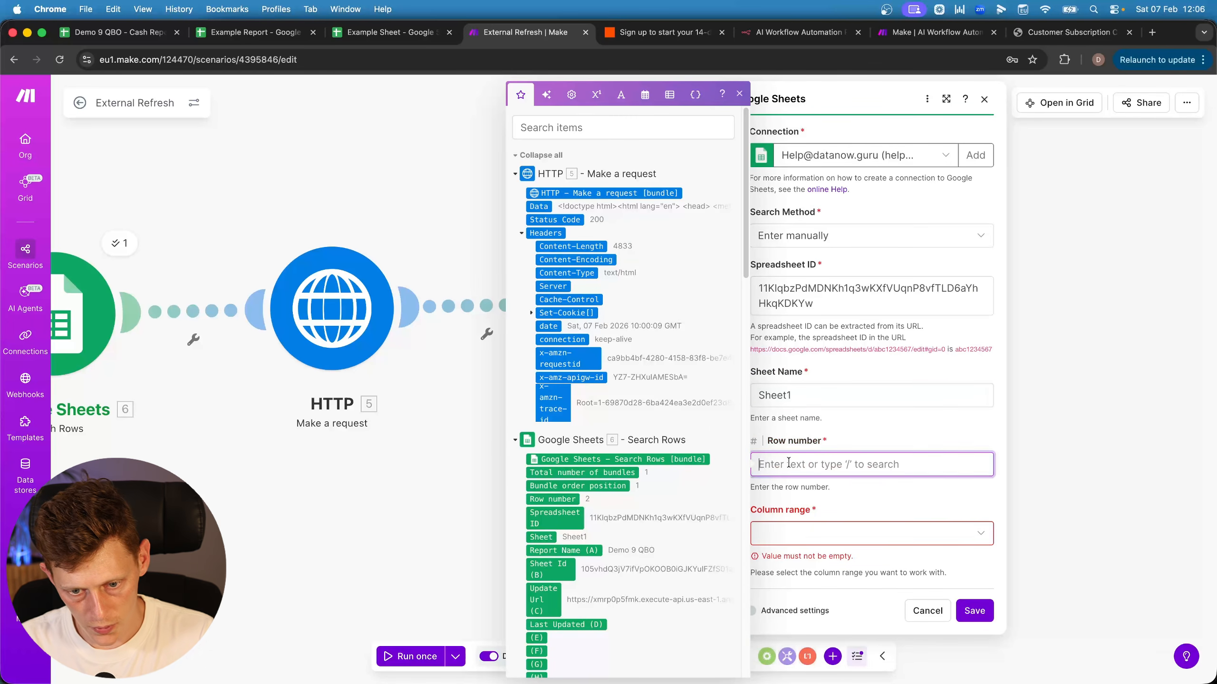
{"action": "left_click", "coordinate": [552, 499]}
{"action": "left_click", "coordinate": [792, 532]}
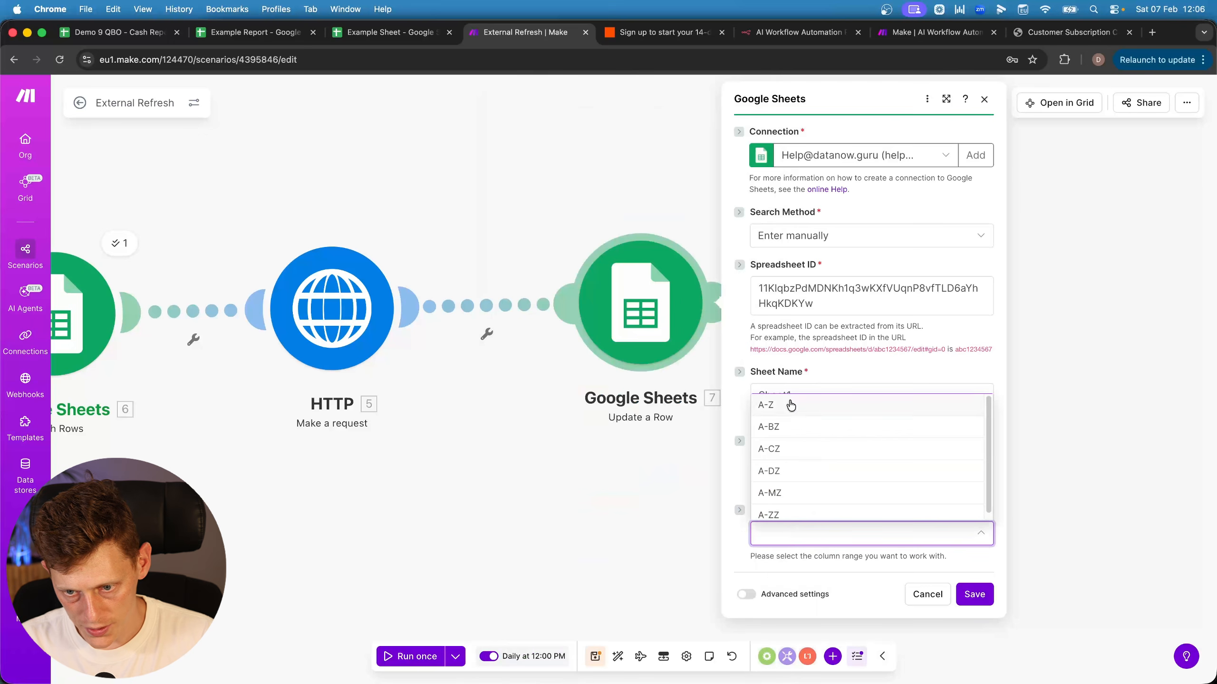
{"action": "left_click", "coordinate": [790, 405]}
{"action": "scroll", "coordinate": [814, 456], "scroll_direction": "down", "scroll_amount": 5}
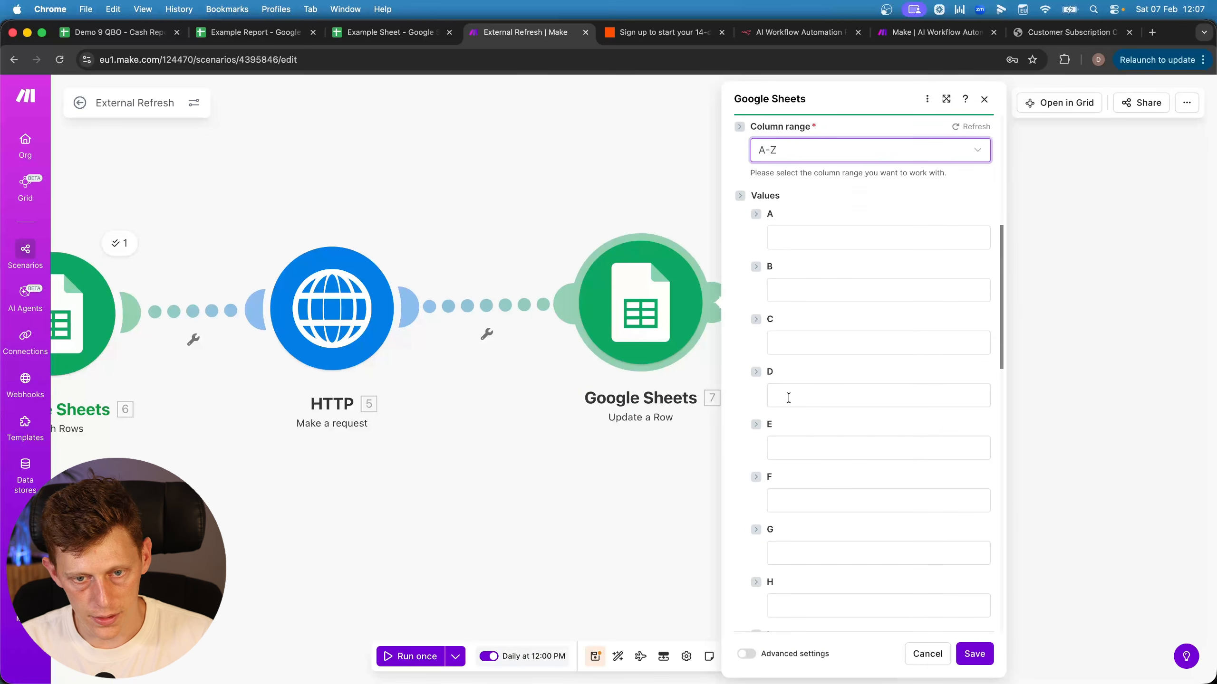
{"action": "left_click", "coordinate": [787, 396]}
{"action": "left_click", "coordinate": [637, 95]}
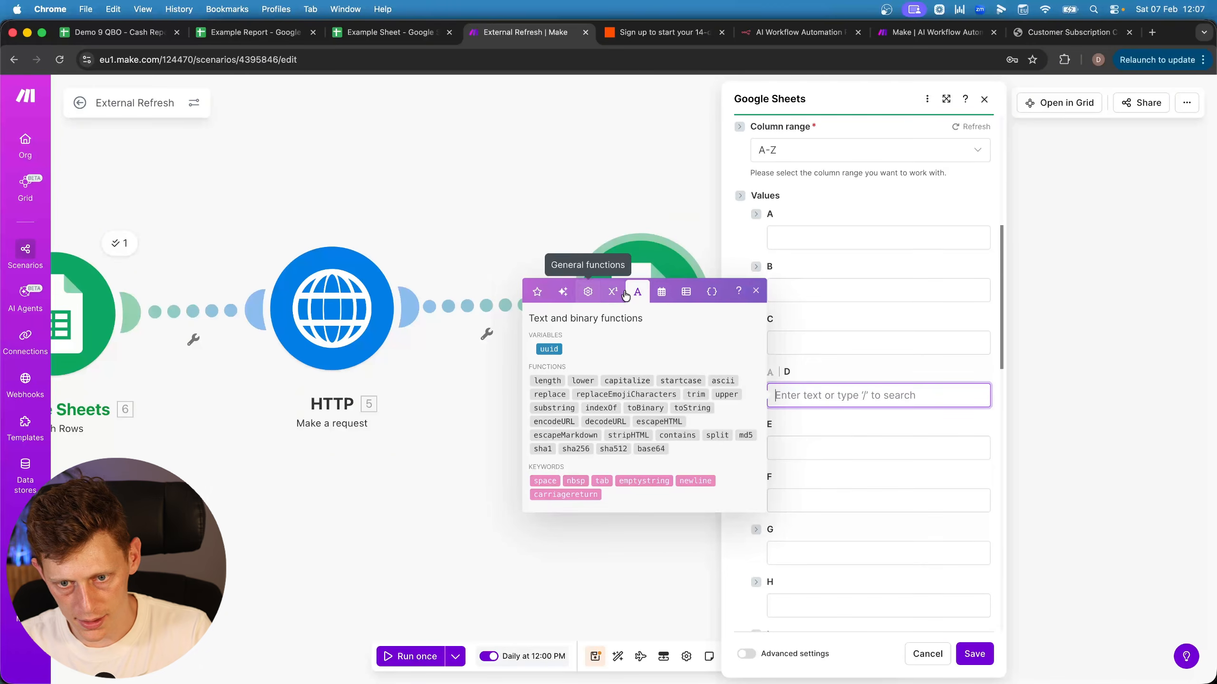
{"action": "left_click", "coordinate": [661, 292]}
{"action": "left_click", "coordinate": [550, 280]}
{"action": "left_click", "coordinate": [845, 378]}
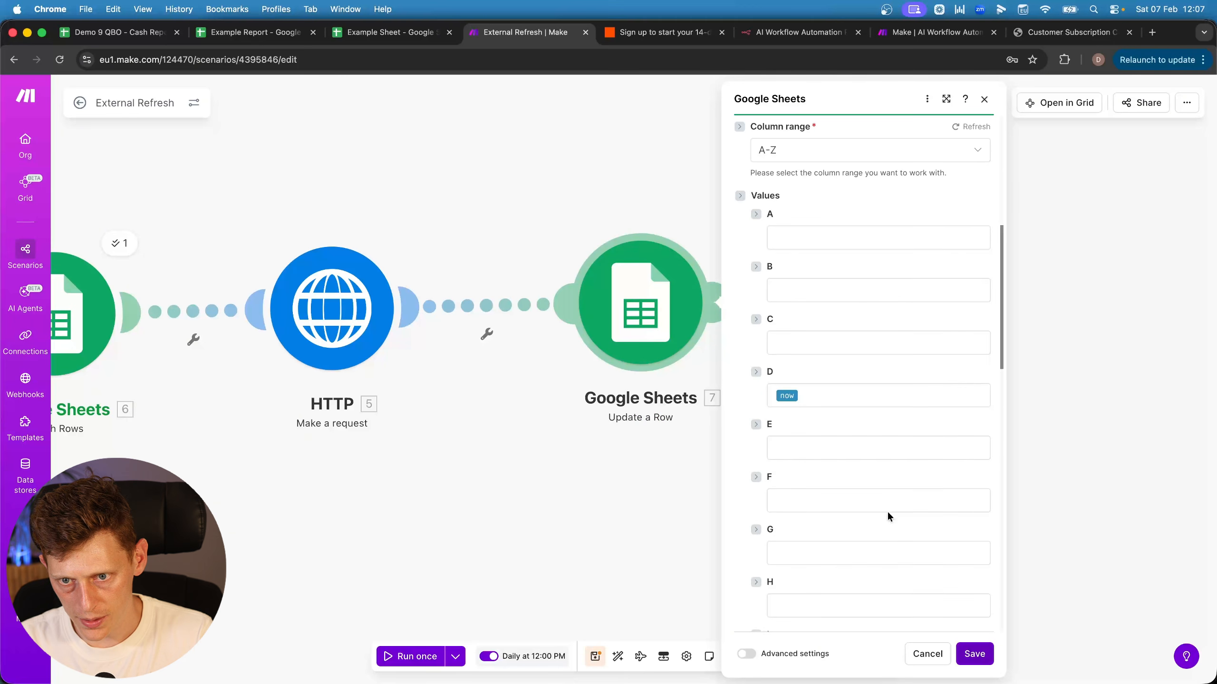
{"action": "scroll", "coordinate": [831, 426], "scroll_direction": "up", "scroll_amount": 6}
{"action": "scroll", "coordinate": [793, 430], "scroll_direction": "down", "scroll_amount": 5}
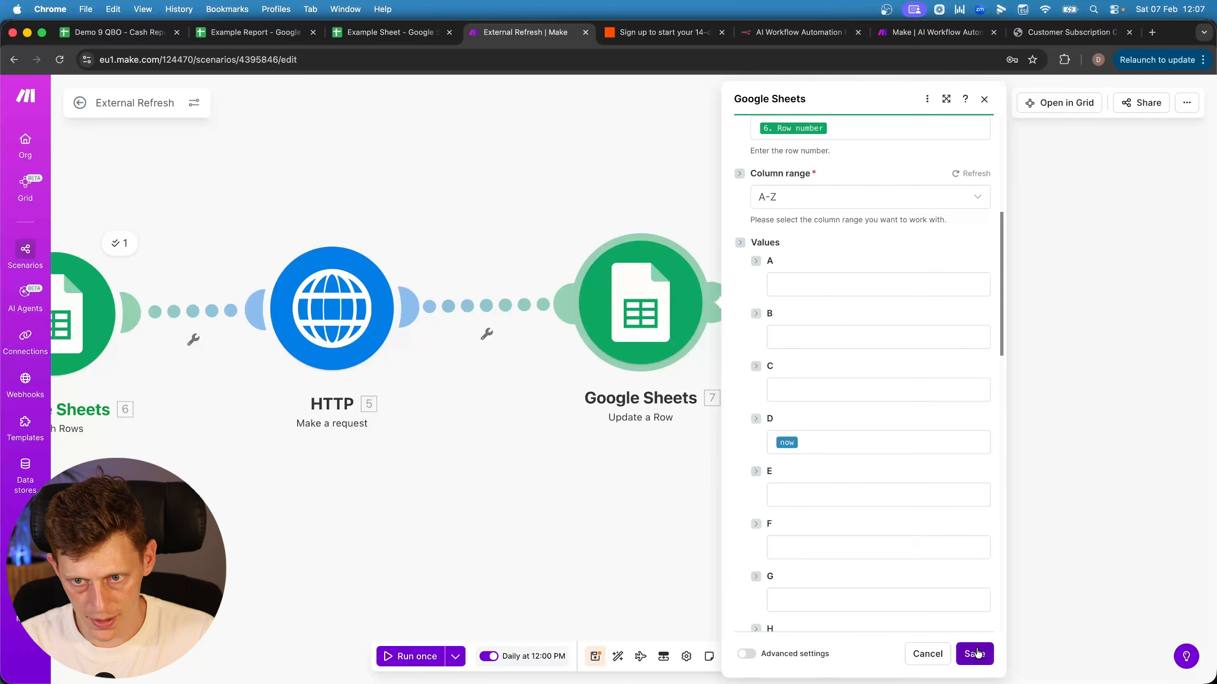
{"action": "scroll", "coordinate": [874, 456], "scroll_direction": "up", "scroll_amount": 5}
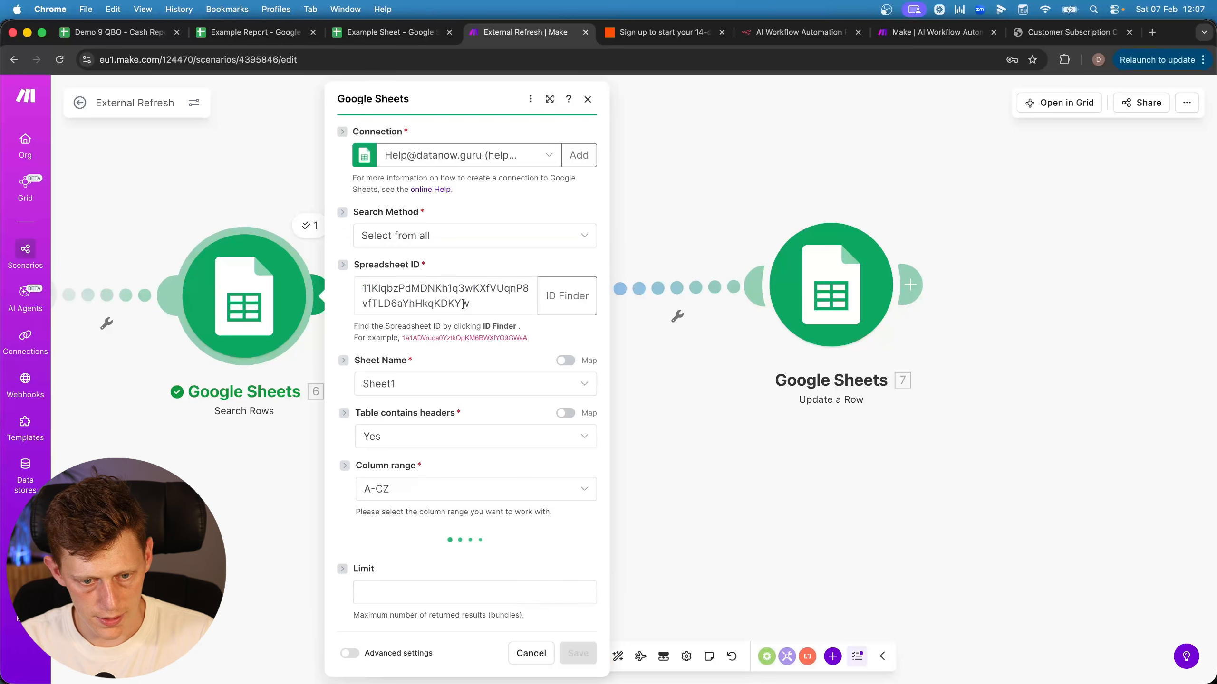
Close the module panel, review the Example Report's event log rows and Example Sheet, then return to Make
{"action": "left_click", "coordinate": [679, 490]}
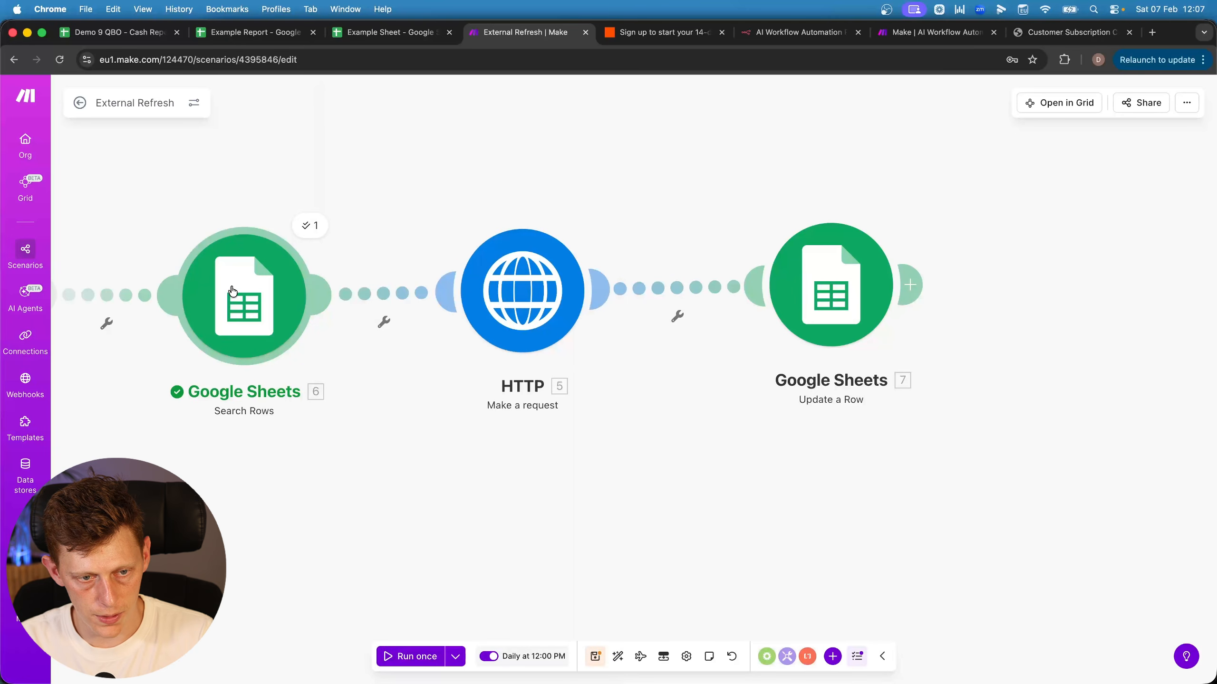
{"action": "left_click_drag", "start_coordinate": [306, 431], "coordinate": [403, 406]}
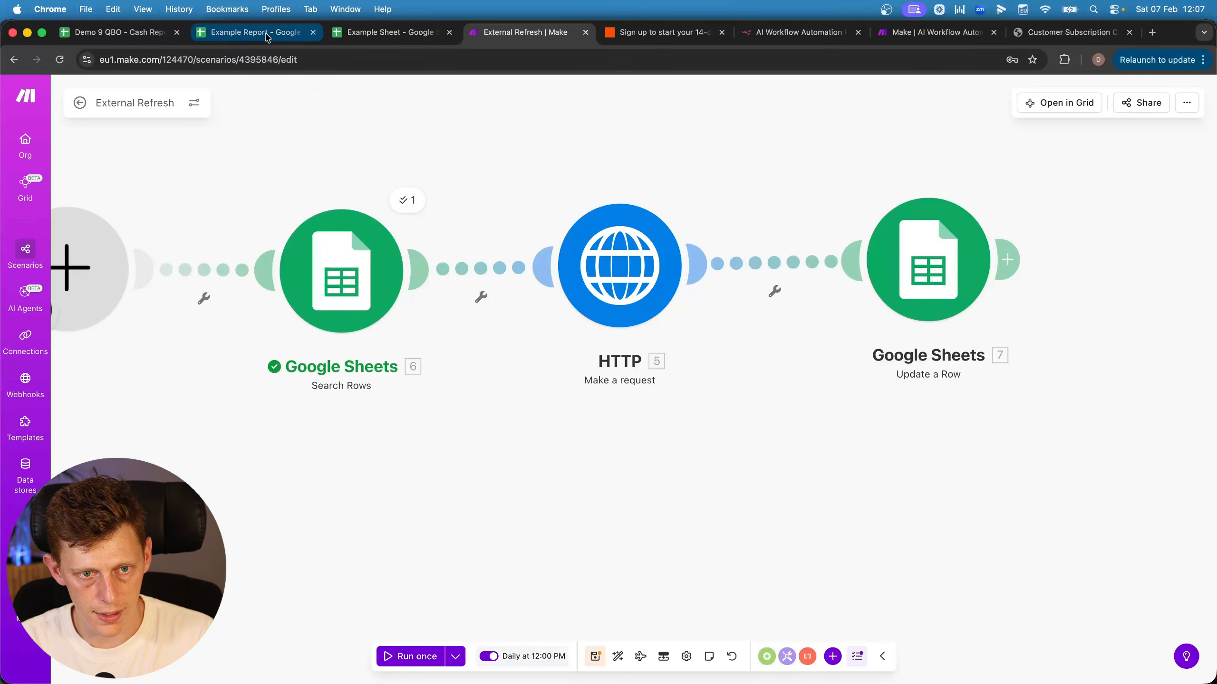
{"action": "left_click", "coordinate": [249, 32]}
{"action": "left_click_drag", "start_coordinate": [220, 240], "coordinate": [552, 462]}
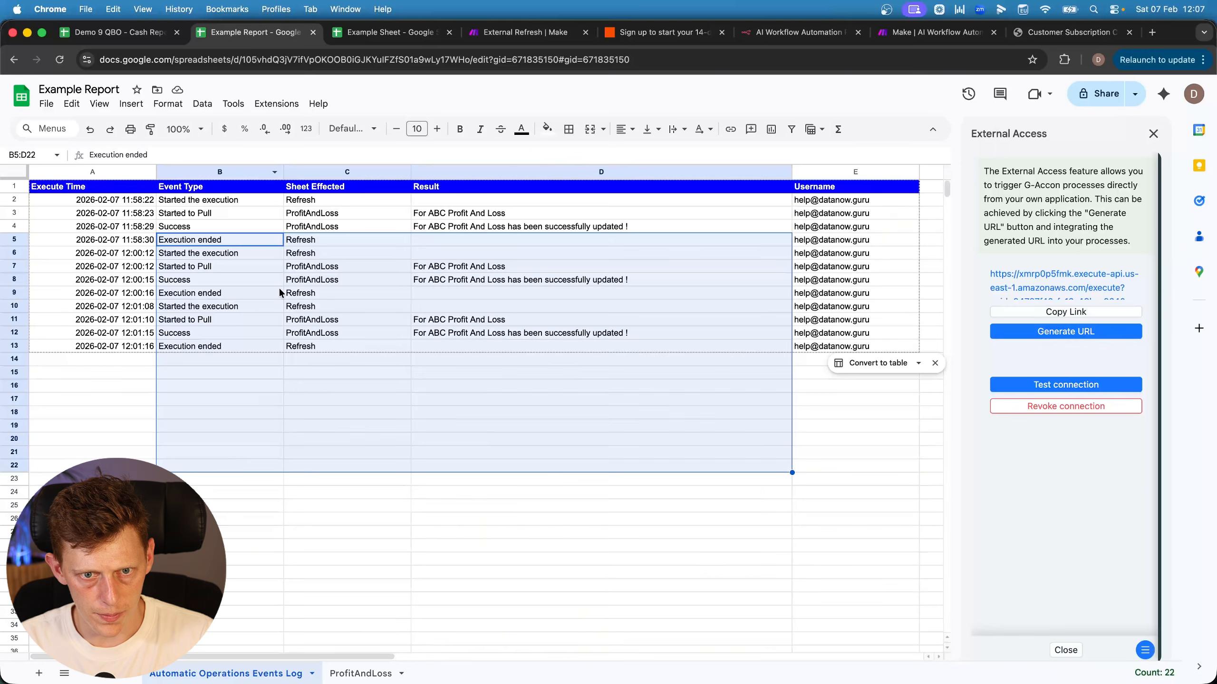
{"action": "left_click_drag", "start_coordinate": [225, 279], "coordinate": [642, 440]}
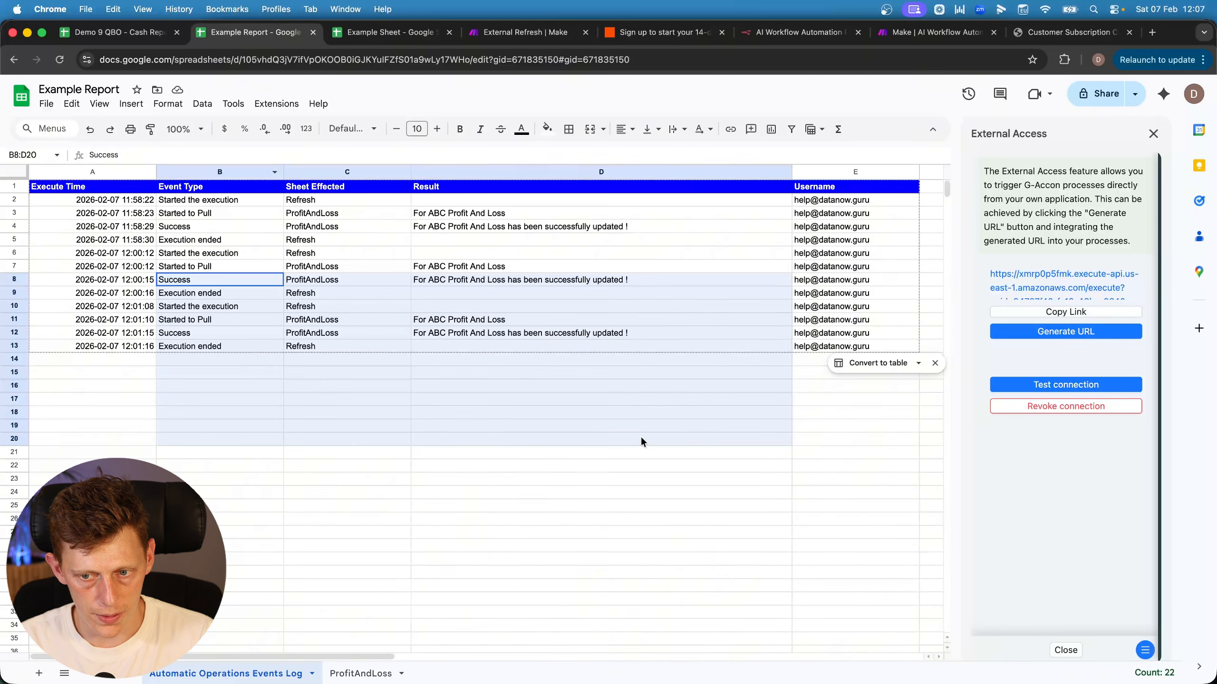
{"action": "left_click", "coordinate": [411, 33]}
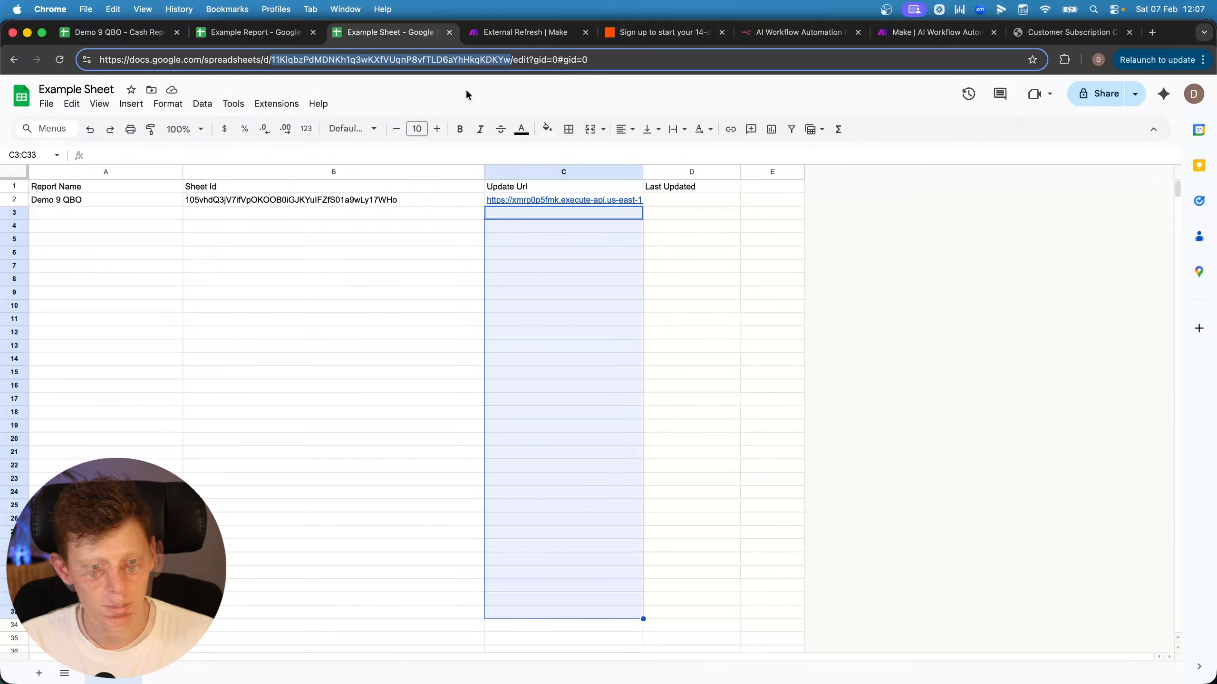
{"action": "left_click", "coordinate": [526, 32]}
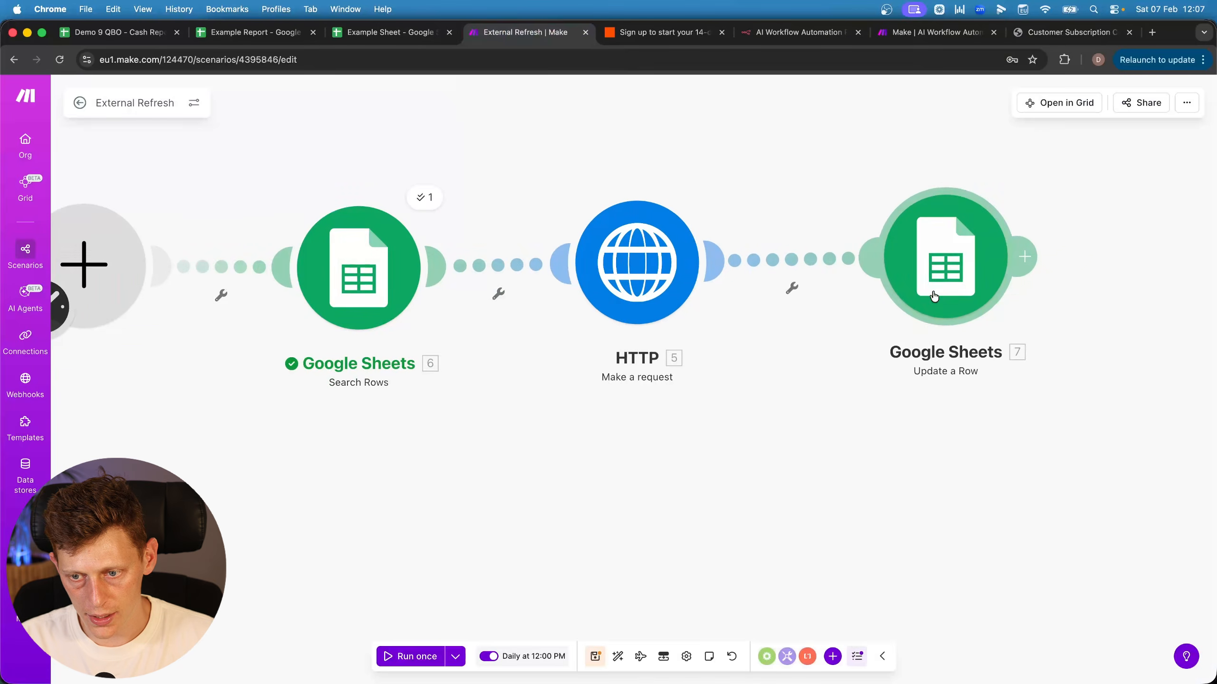
Set column D's value to formatDate(now; YYYY-MM-DD HH:mm:ss) in Update a Row
{"action": "left_click_drag", "start_coordinate": [934, 296], "coordinate": [913, 294]}
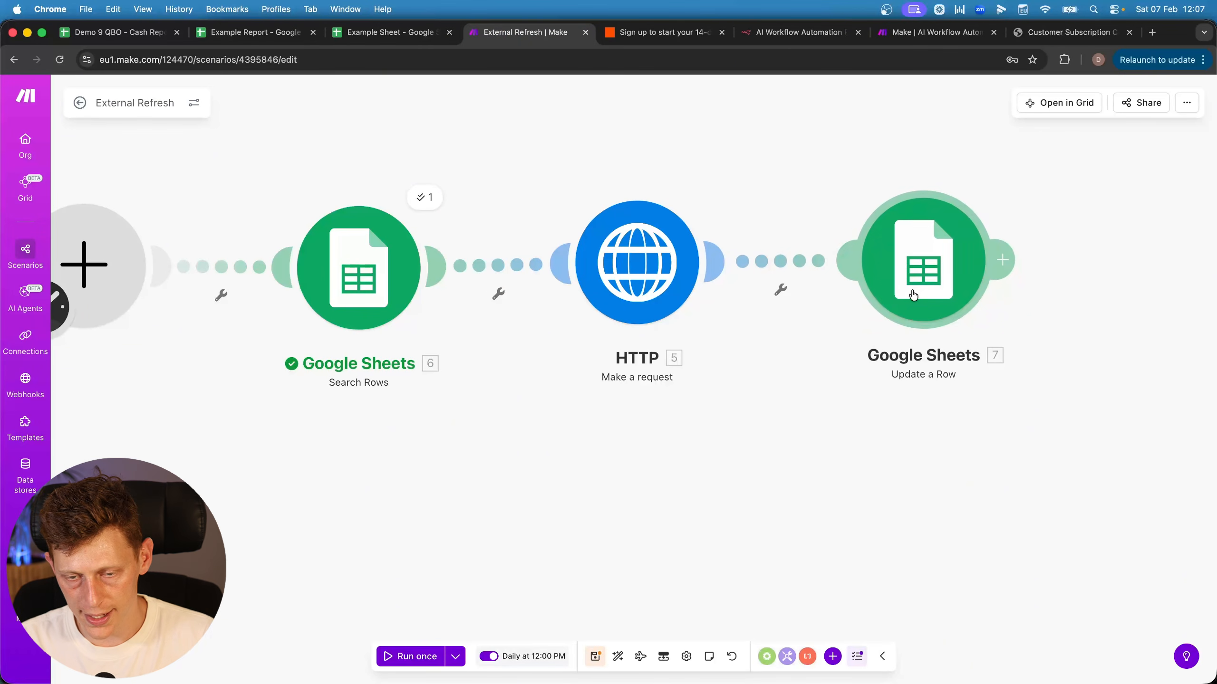
{"action": "left_click", "coordinate": [987, 298]}
{"action": "scroll", "coordinate": [643, 503], "scroll_direction": "down", "scroll_amount": 3}
{"action": "scroll", "coordinate": [661, 386], "scroll_direction": "up", "scroll_amount": 8}
{"action": "scroll", "coordinate": [622, 505], "scroll_direction": "down", "scroll_amount": 5}
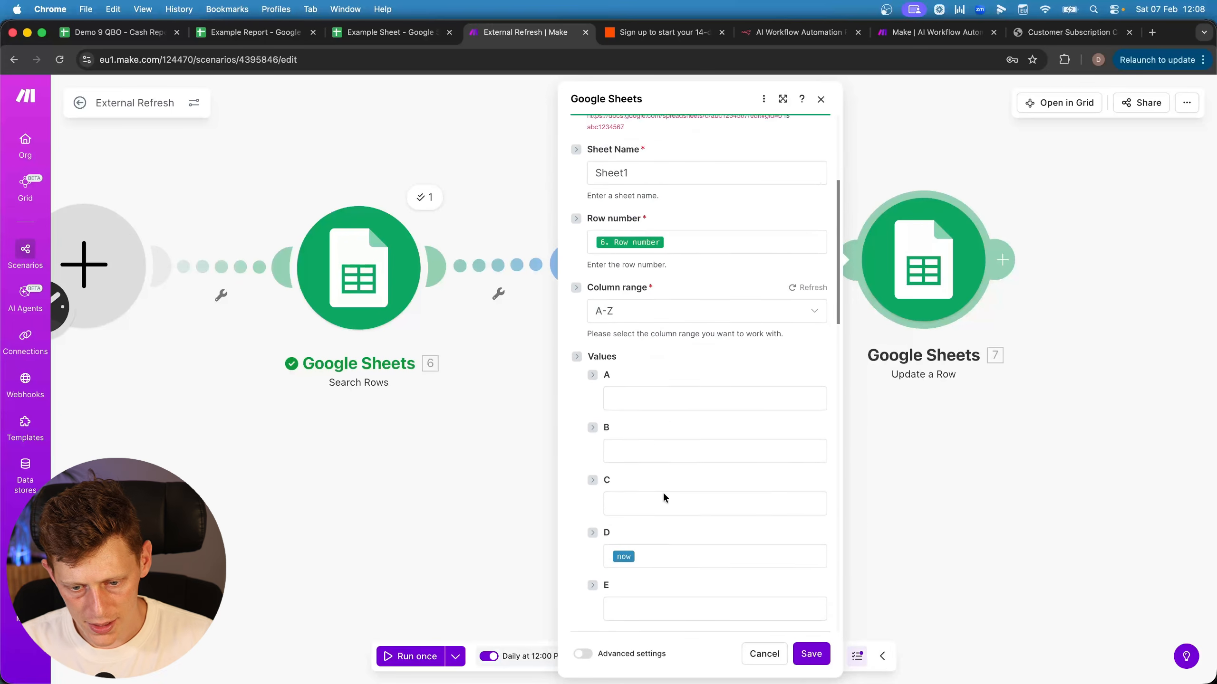
{"action": "left_click", "coordinate": [620, 514]}
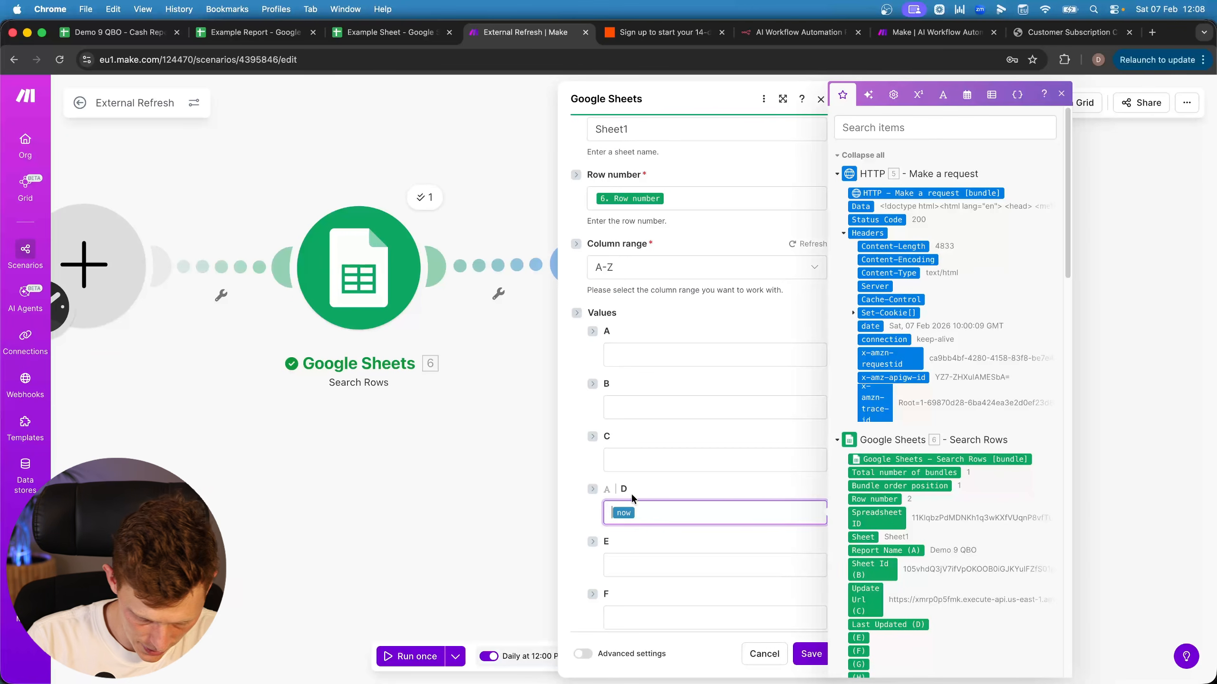
{"action": "type", "text": "formatDate(;)"}
{"action": "key", "text": "Return"}
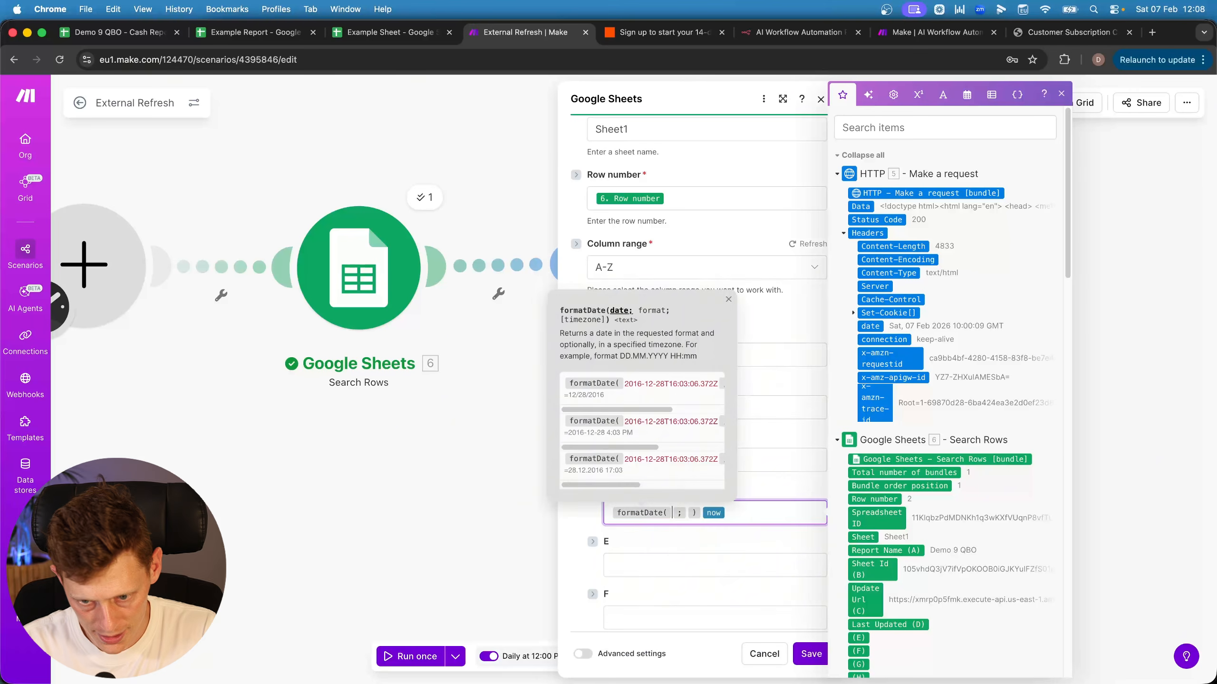
{"action": "key", "text": "Delete"}
{"action": "key", "text": "Delete"}
{"action": "key", "text": "Right"}
{"action": "type", "text": ";"}
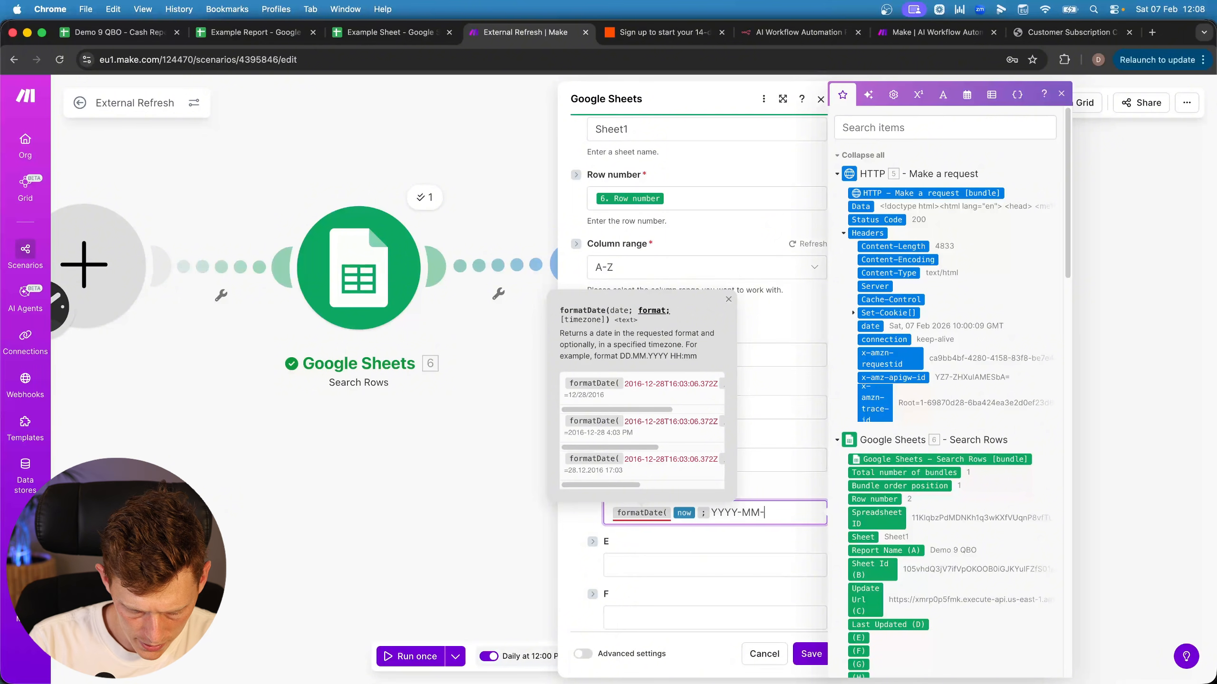
{"action": "type", "text": "YYYY-MM-DD HH"}
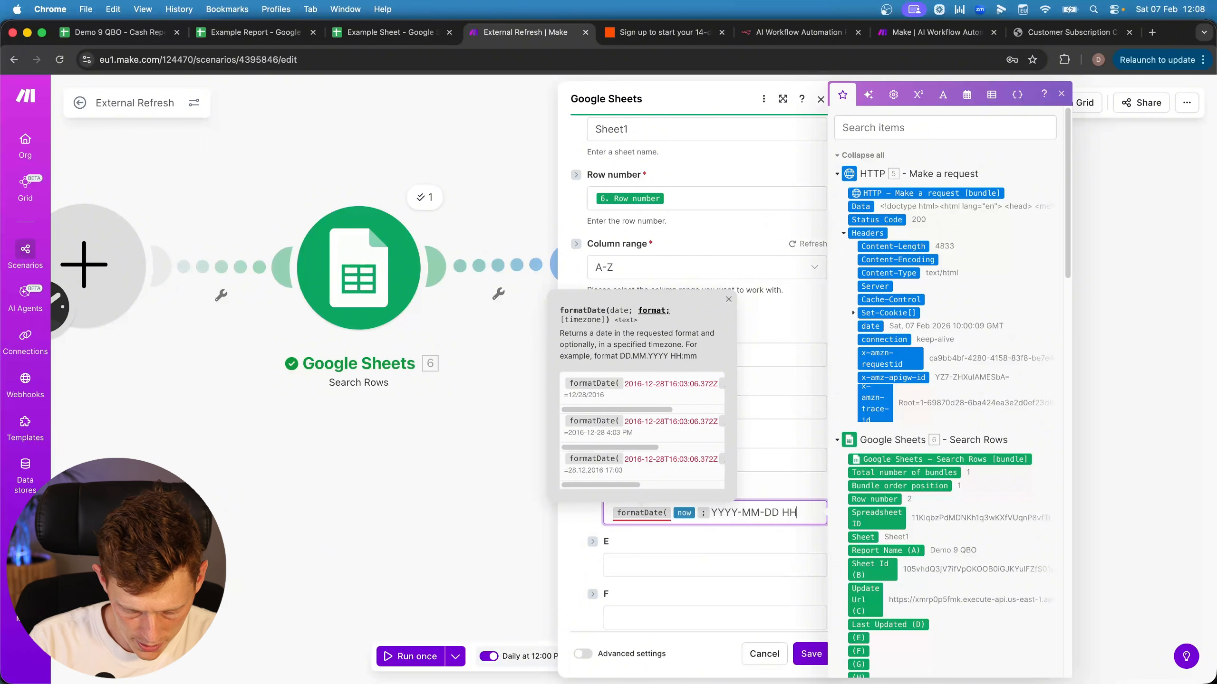
{"action": "type", "text": ":mm:ss "}
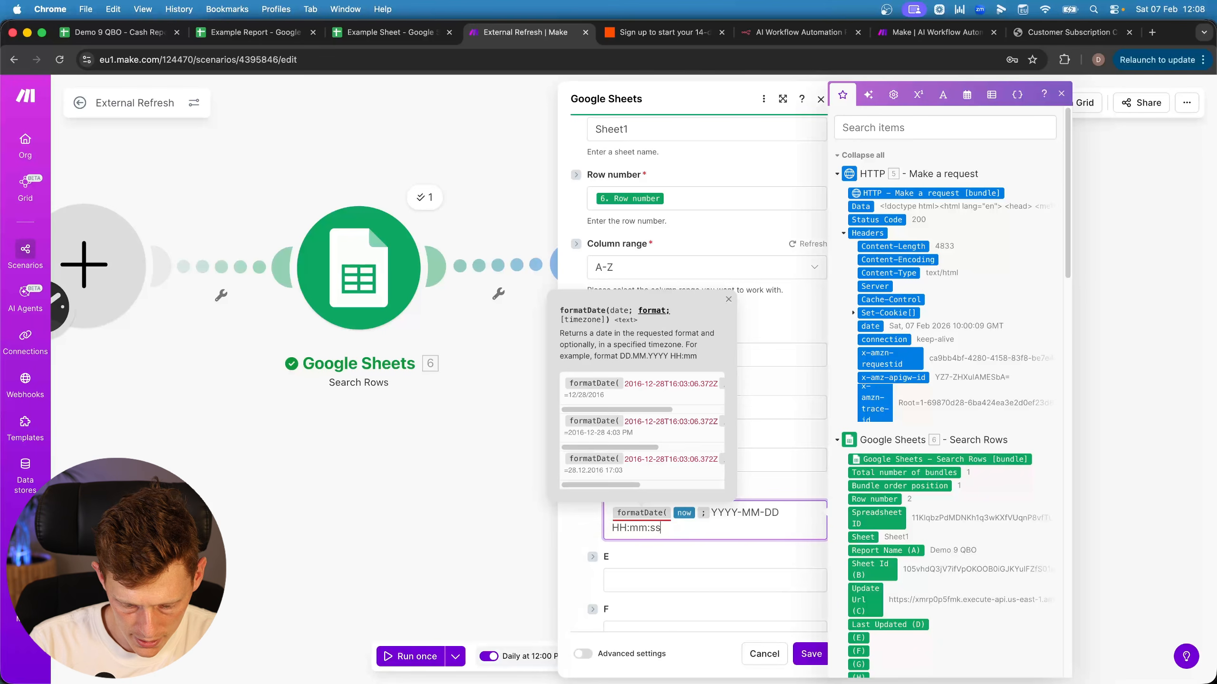
{"action": "type", "text": ")"}
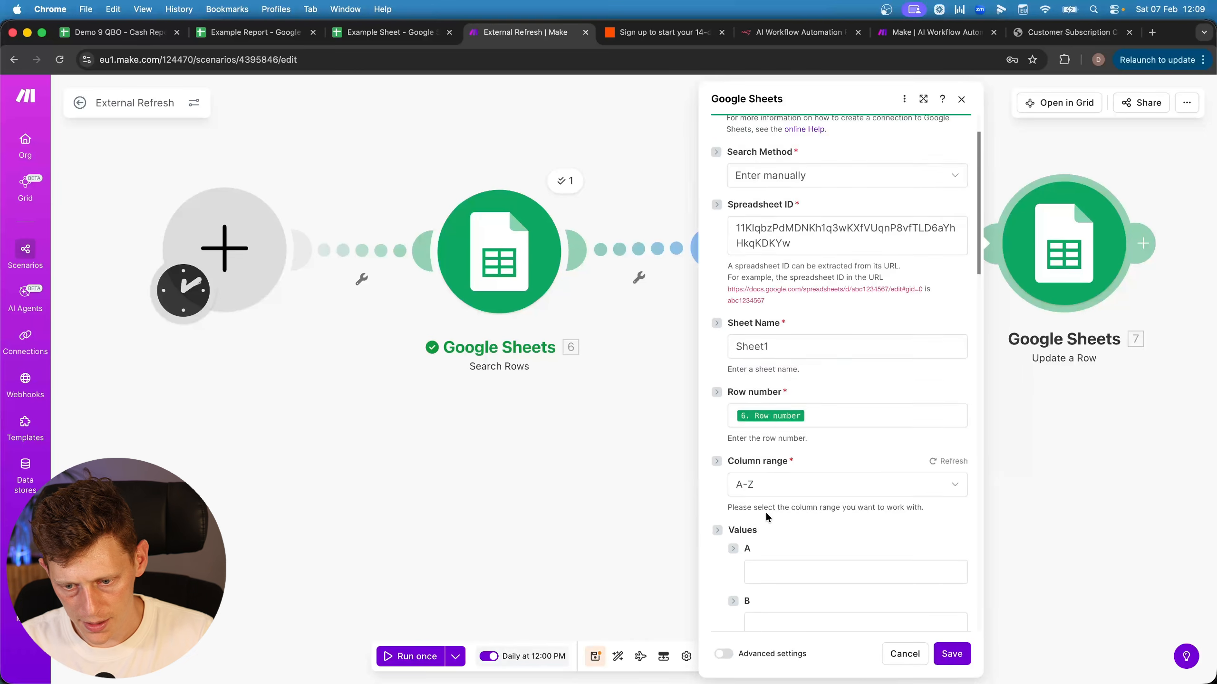
Change the date pattern to YYYY/MM/DD HH:mm:ss and save the scenario
{"action": "scroll", "coordinate": [766, 517], "scroll_direction": "down", "scroll_amount": 6}
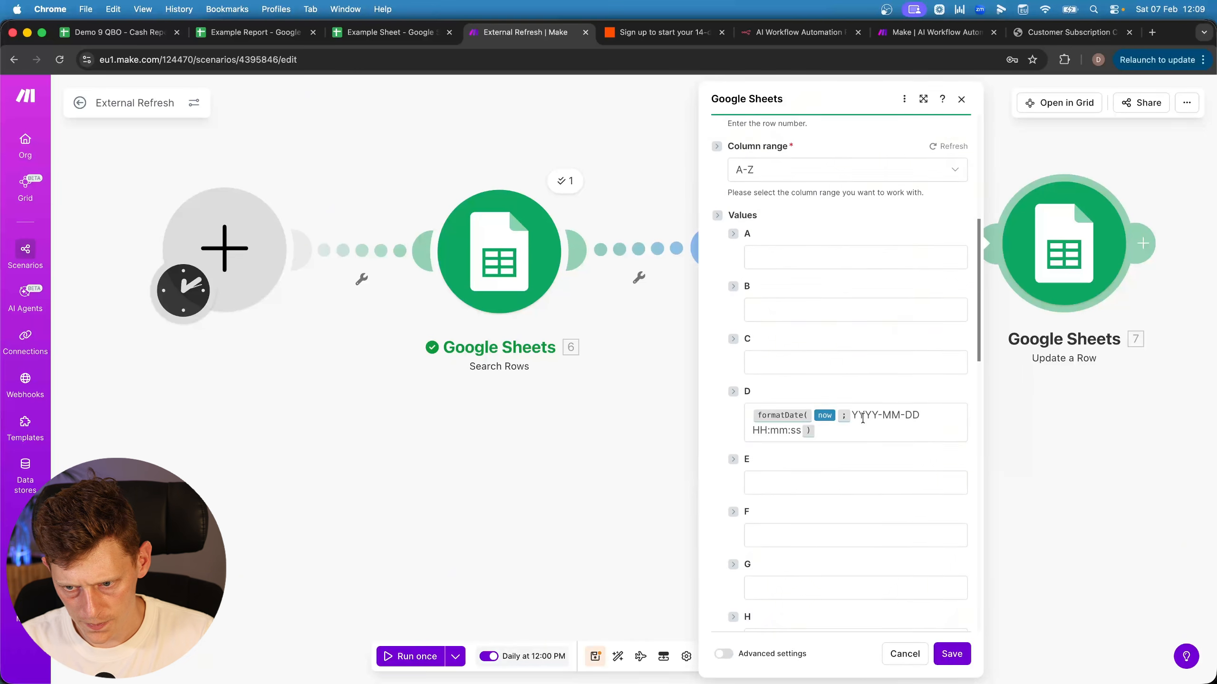
{"action": "left_click", "coordinate": [882, 415]}
{"action": "key", "text": "BackSpace"}
{"action": "type", "text": "/"}
{"action": "key", "text": "Right"}
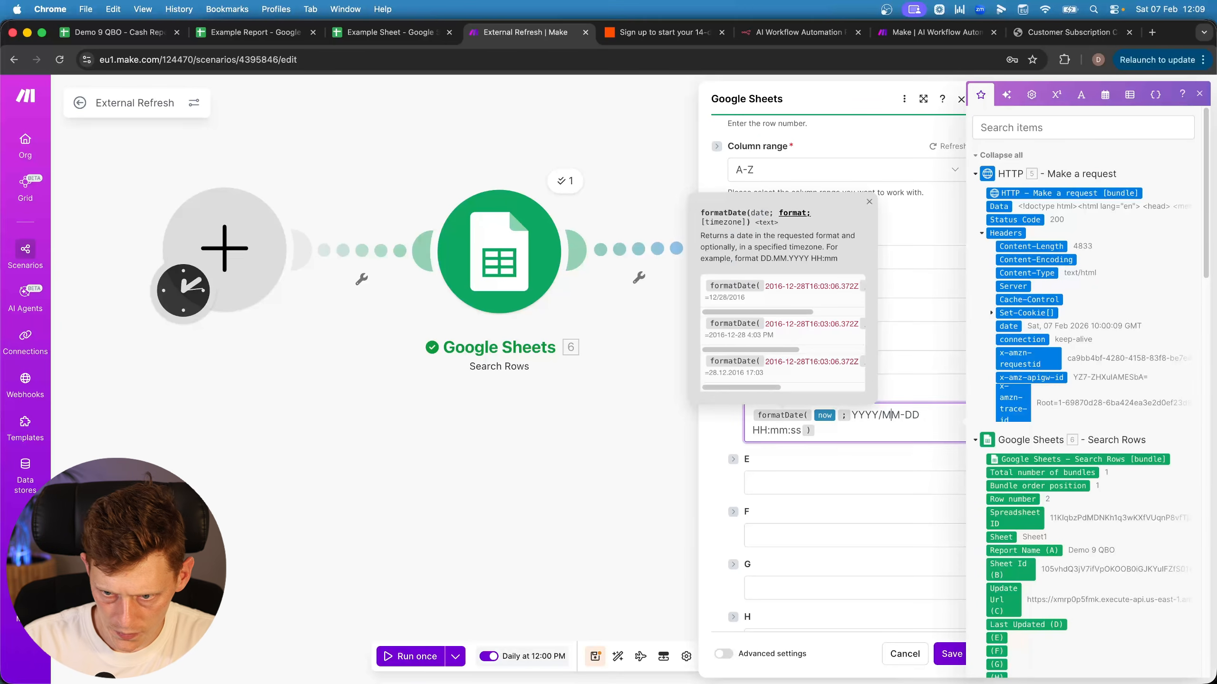
{"action": "key", "text": "BackSpace"}
{"action": "type", "text": "/"}
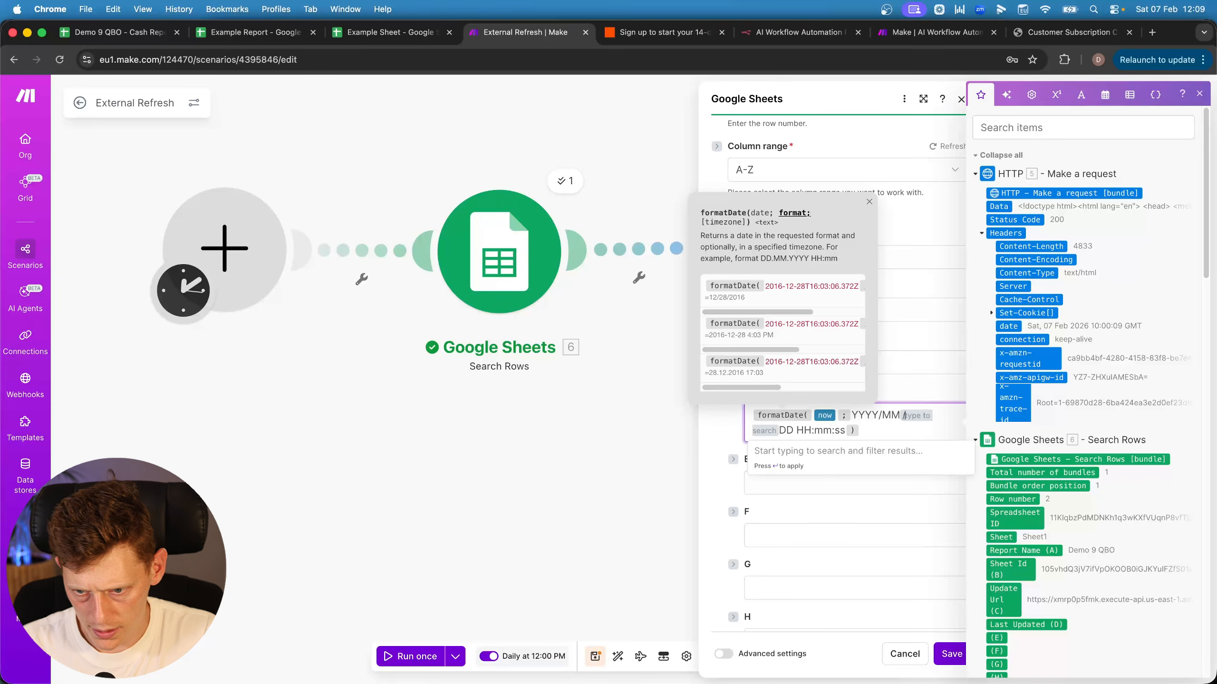
{"action": "left_click", "coordinate": [951, 653]}
{"action": "left_click", "coordinate": [595, 656]}
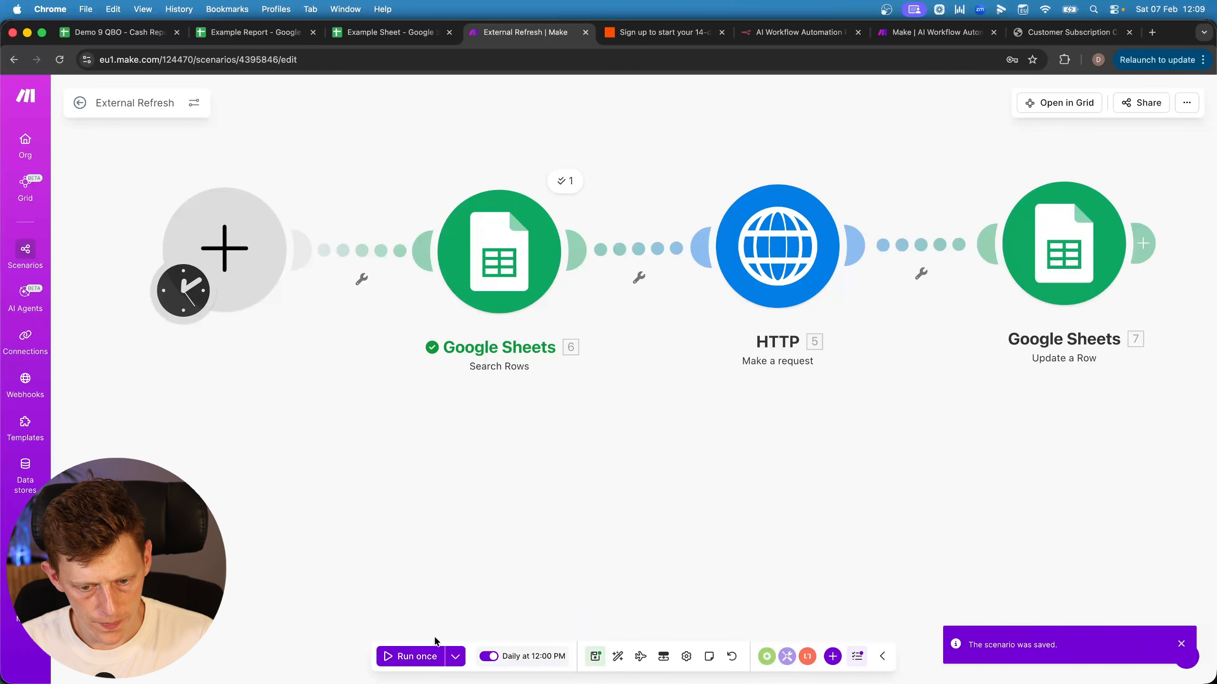
Run the scenario once, check the new refresh log and 2026/02/07 12:09:31 stamp, then copy A2:C2
{"action": "left_click", "coordinate": [387, 658]}
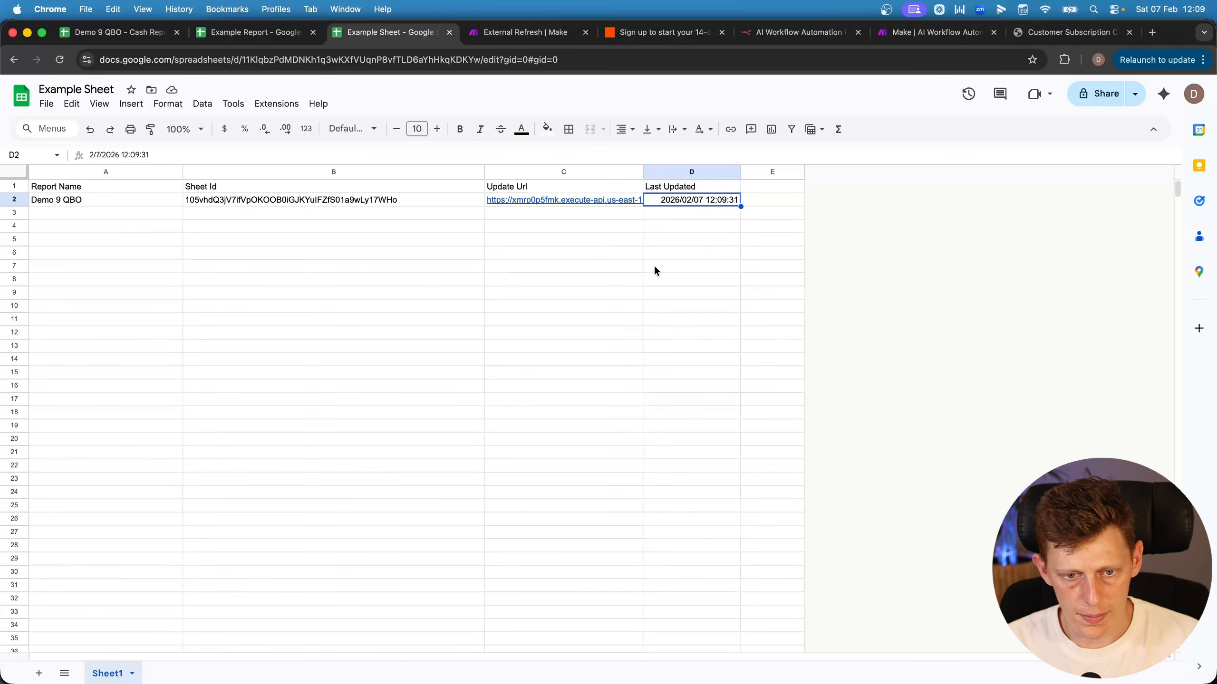
{"action": "left_click", "coordinate": [249, 34]}
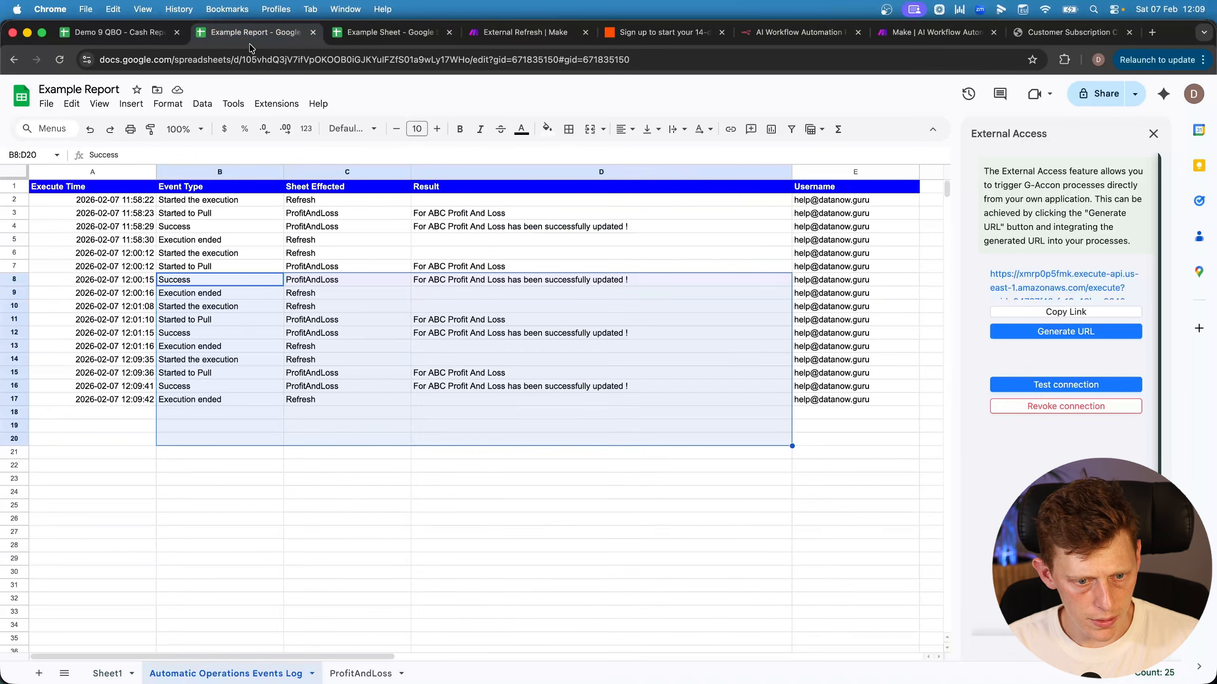
{"action": "left_click_drag", "start_coordinate": [91, 373], "coordinate": [465, 404]}
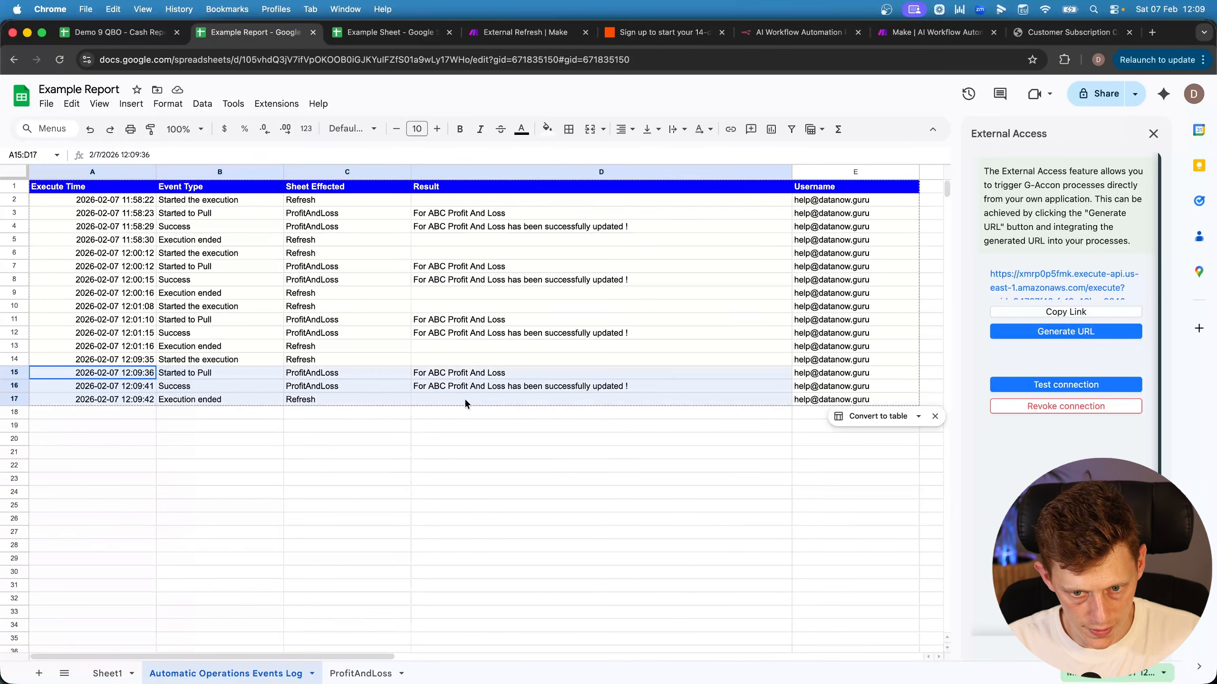
{"action": "left_click", "coordinate": [390, 33]}
{"action": "left_click_drag", "start_coordinate": [130, 201], "coordinate": [540, 203]}
{"action": "key", "text": "super+c"}
Paste the copied Demo 9 QBO report details into row 3 starting at A3
{"action": "left_click", "coordinate": [108, 216]}
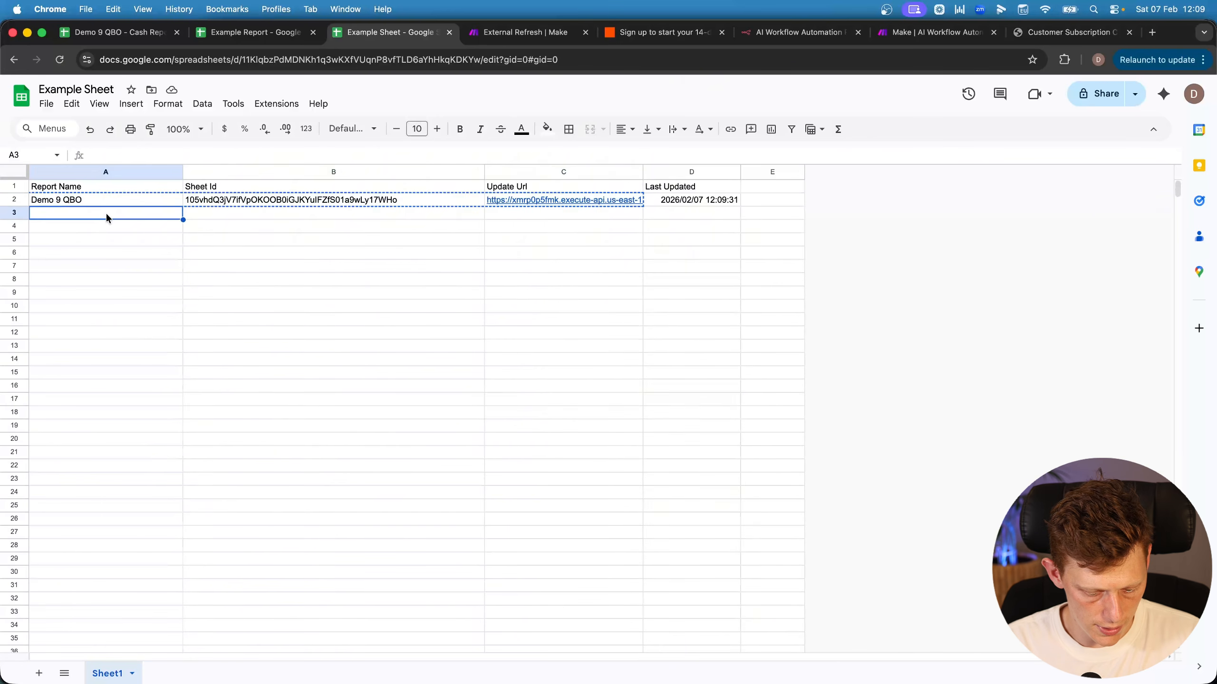
{"action": "key", "text": "super+v"}
{"action": "left_click", "coordinate": [134, 265]}
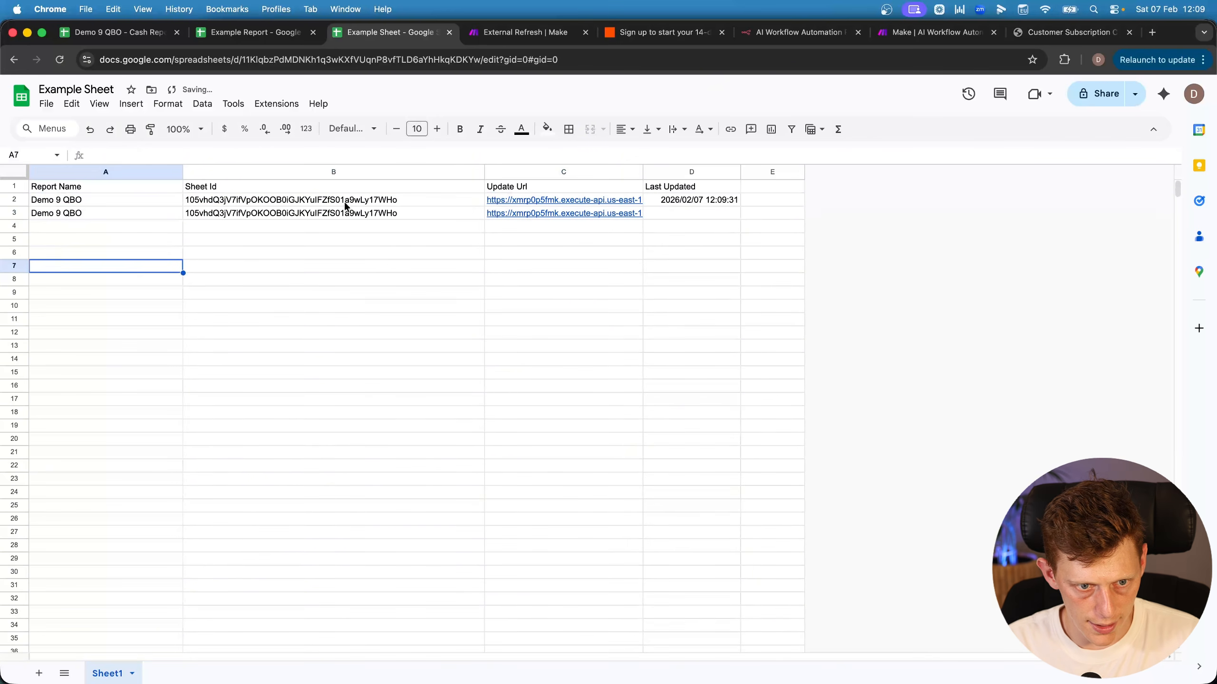
Compare row 3's Sheet Id with row 2 without editing it, and check D2's timestamp
{"action": "left_click", "coordinate": [201, 203]}
{"action": "left_click", "coordinate": [204, 212]}
{"action": "double_click", "coordinate": [205, 213]}
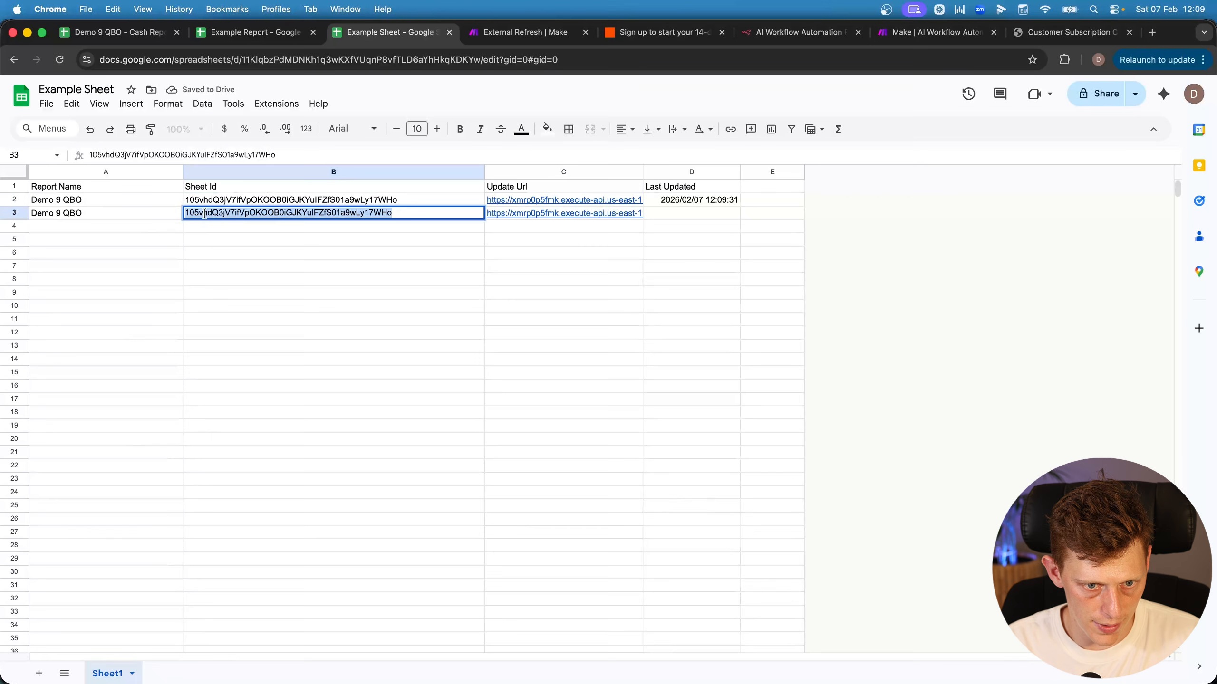
{"action": "left_click", "coordinate": [404, 218]}
{"action": "left_click", "coordinate": [326, 249]}
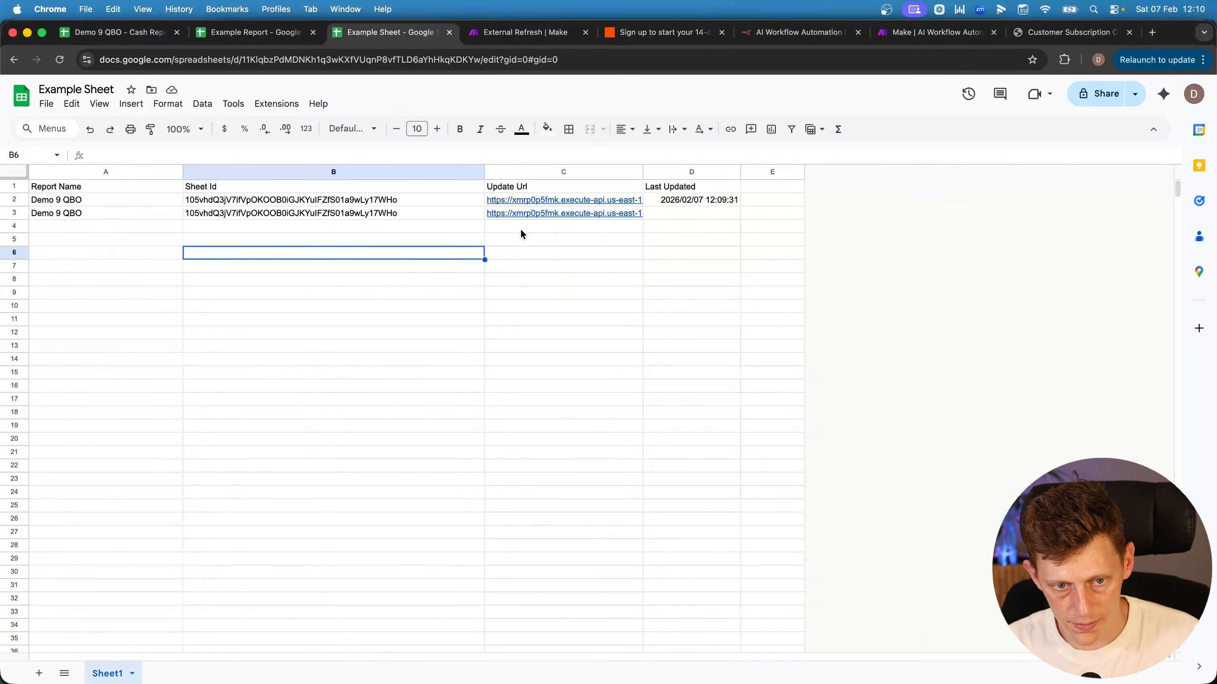
{"action": "left_click", "coordinate": [730, 202]}
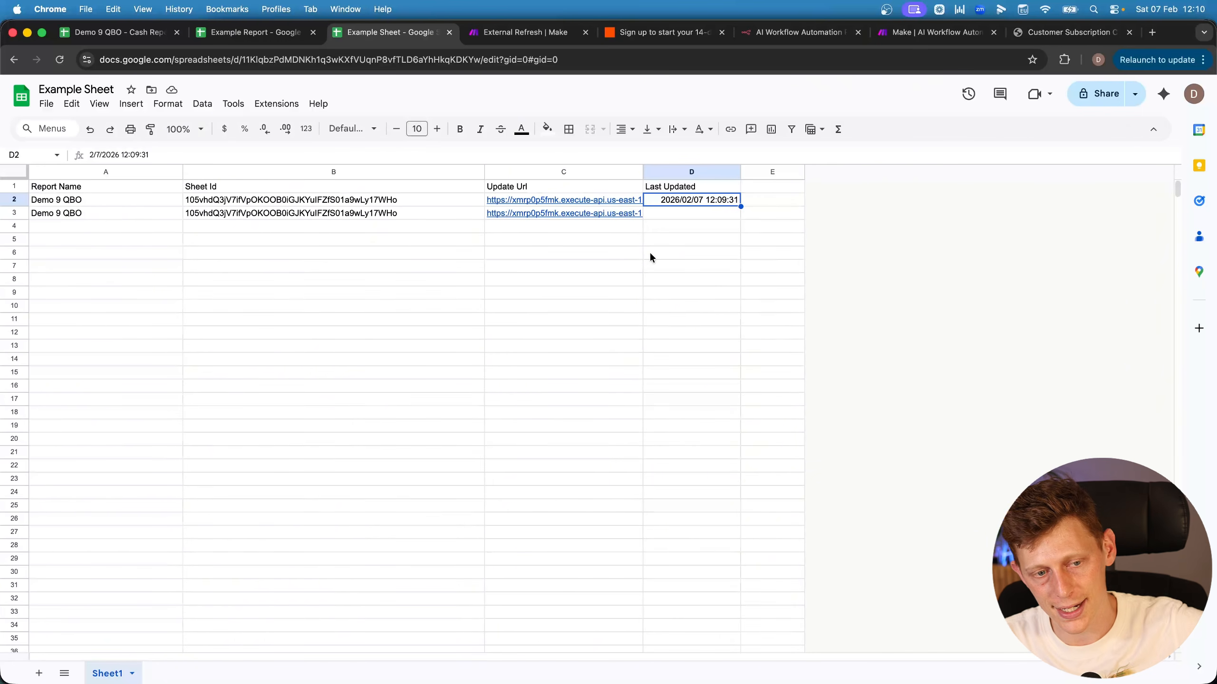
In Make, glance at the daily schedule without changing it and run the scenario once
{"action": "key", "text": "ctrl+Tab"}
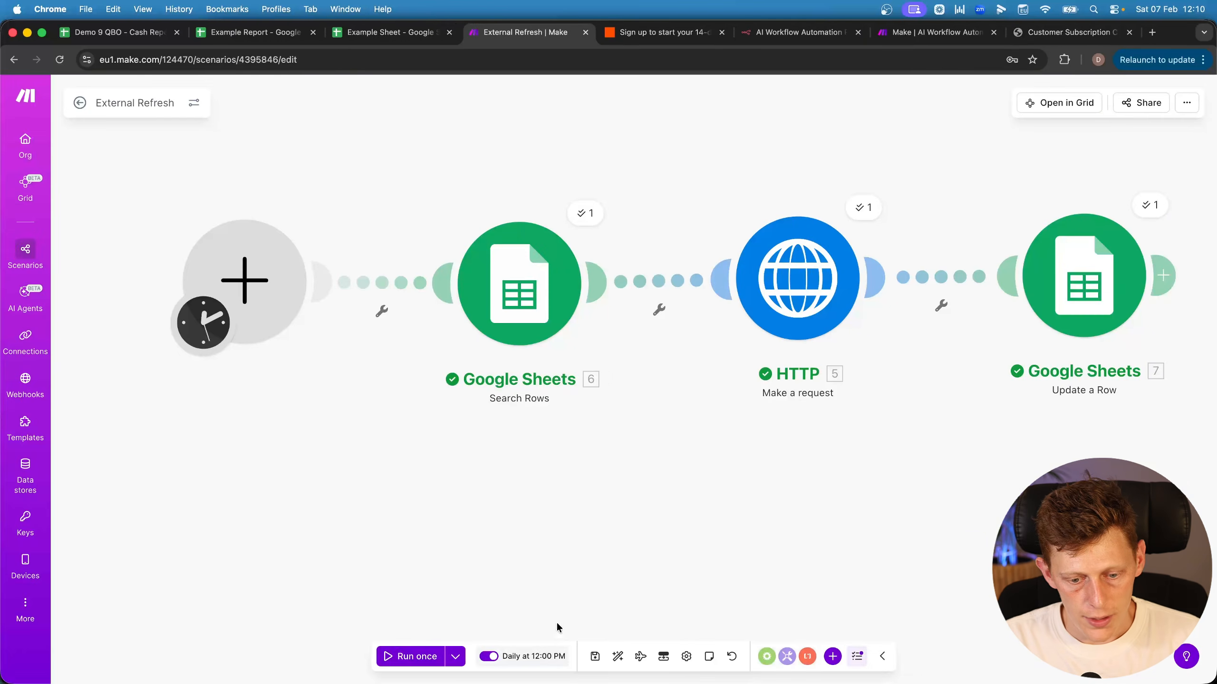
{"action": "left_click", "coordinate": [532, 660]}
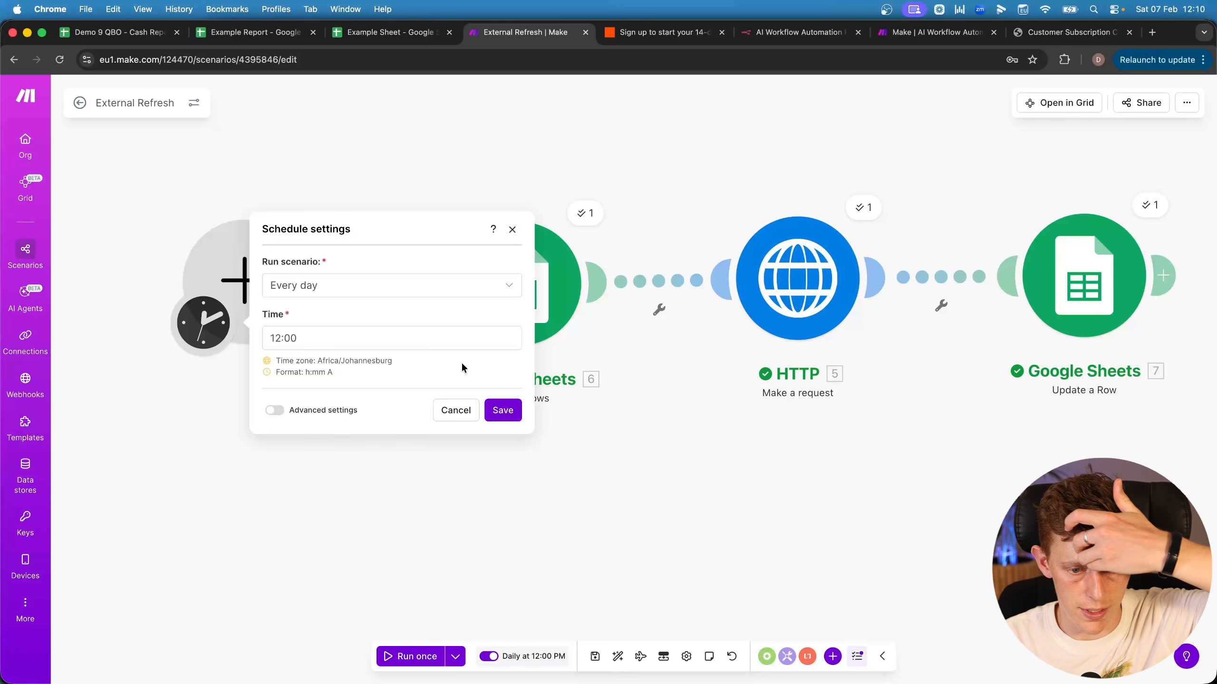
{"action": "left_click", "coordinate": [455, 410]}
{"action": "left_click", "coordinate": [421, 653]}
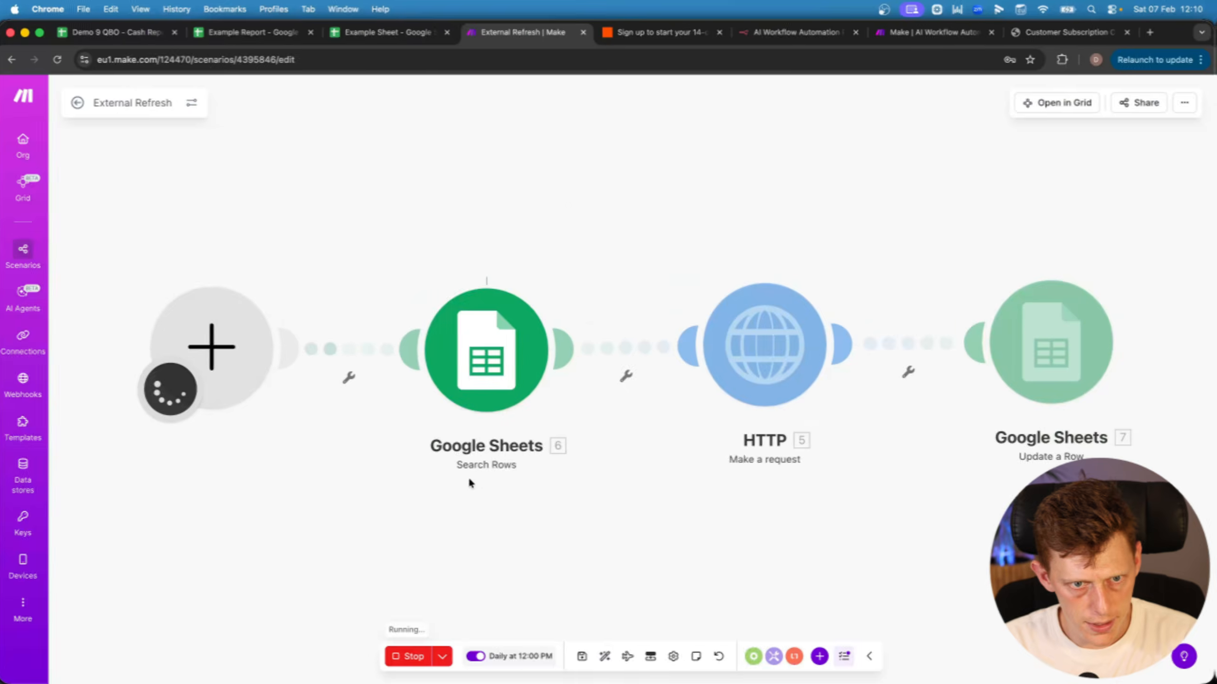
Confirm row 3's Last Updated now shows 2026/02/07 12:10:38, compared against D2
{"action": "left_click", "coordinate": [392, 33]}
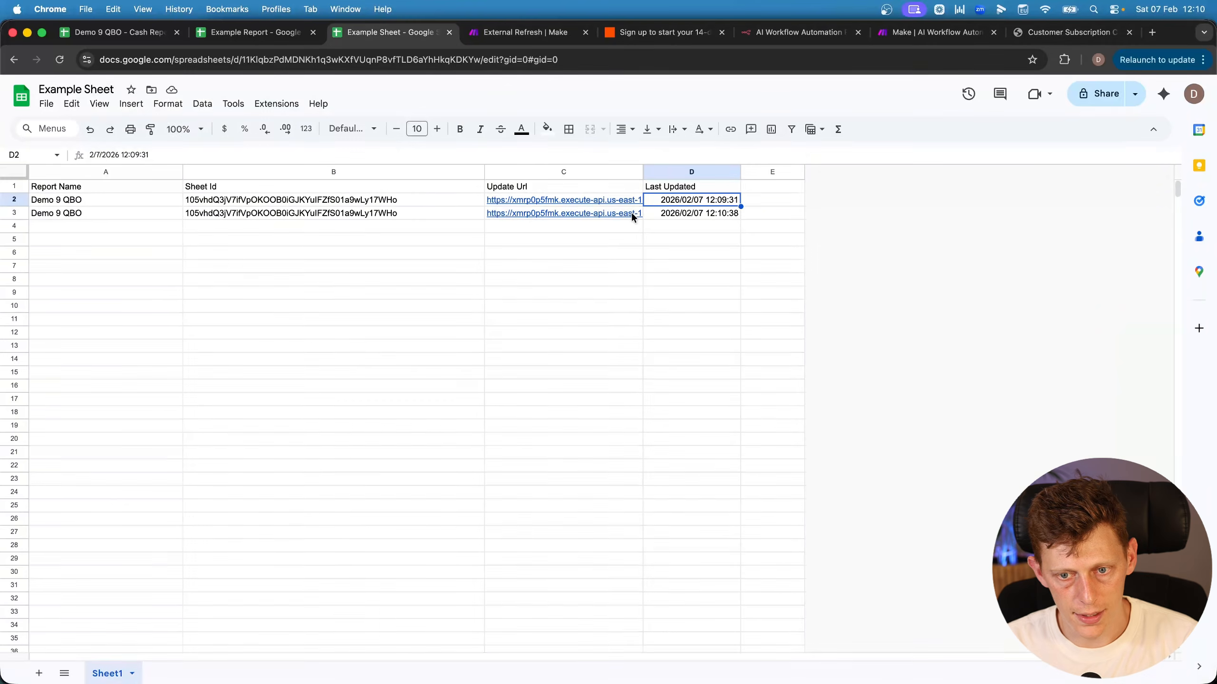
{"action": "left_click", "coordinate": [668, 213]}
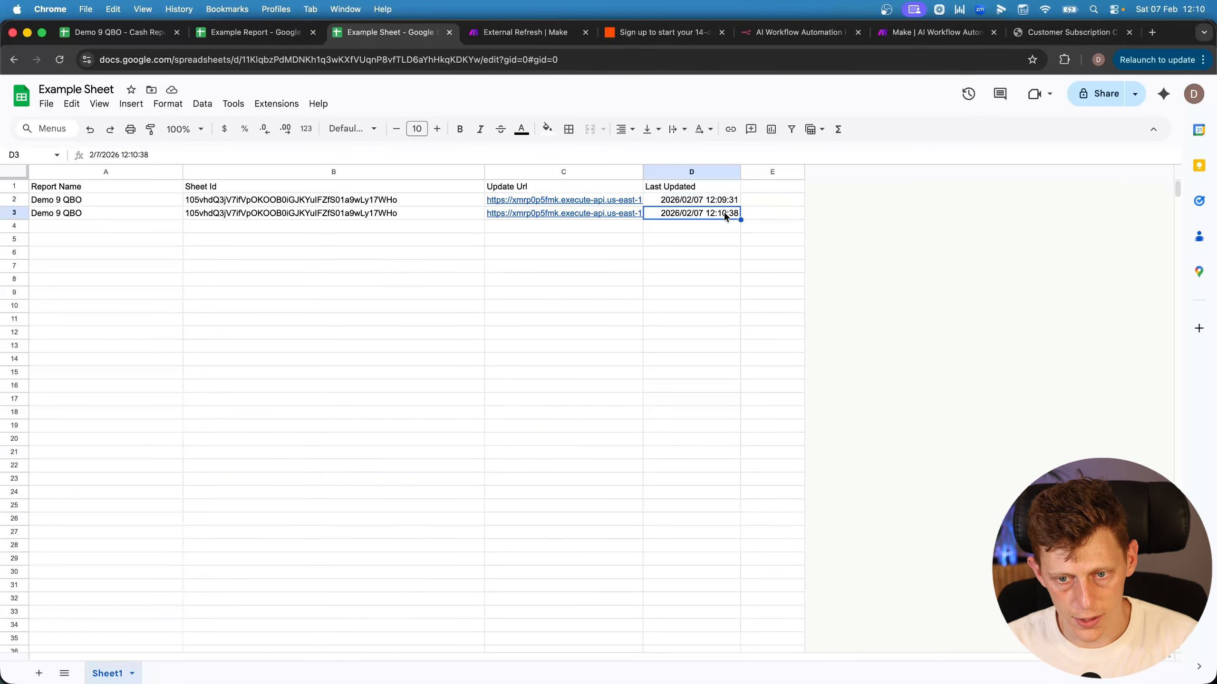
{"action": "left_click", "coordinate": [719, 198]}
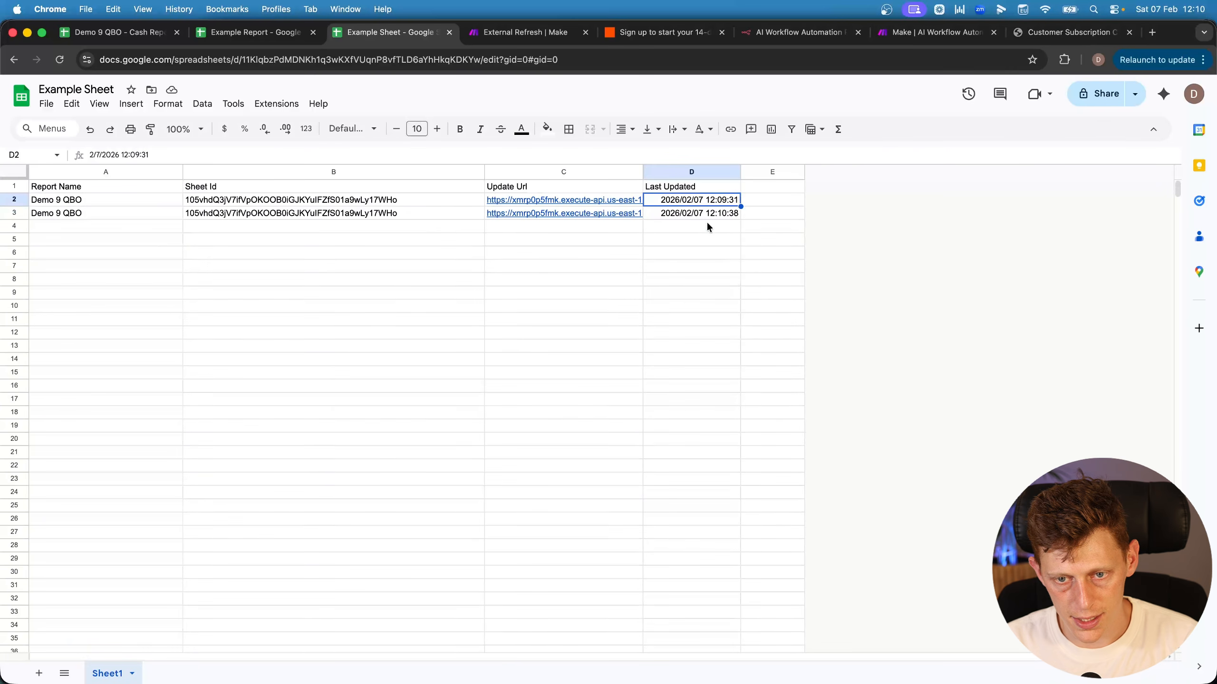
Review the row data in the Search Rows run output, then save the scenario
{"action": "key", "text": "ctrl+Tab"}
{"action": "left_click", "coordinate": [554, 280]}
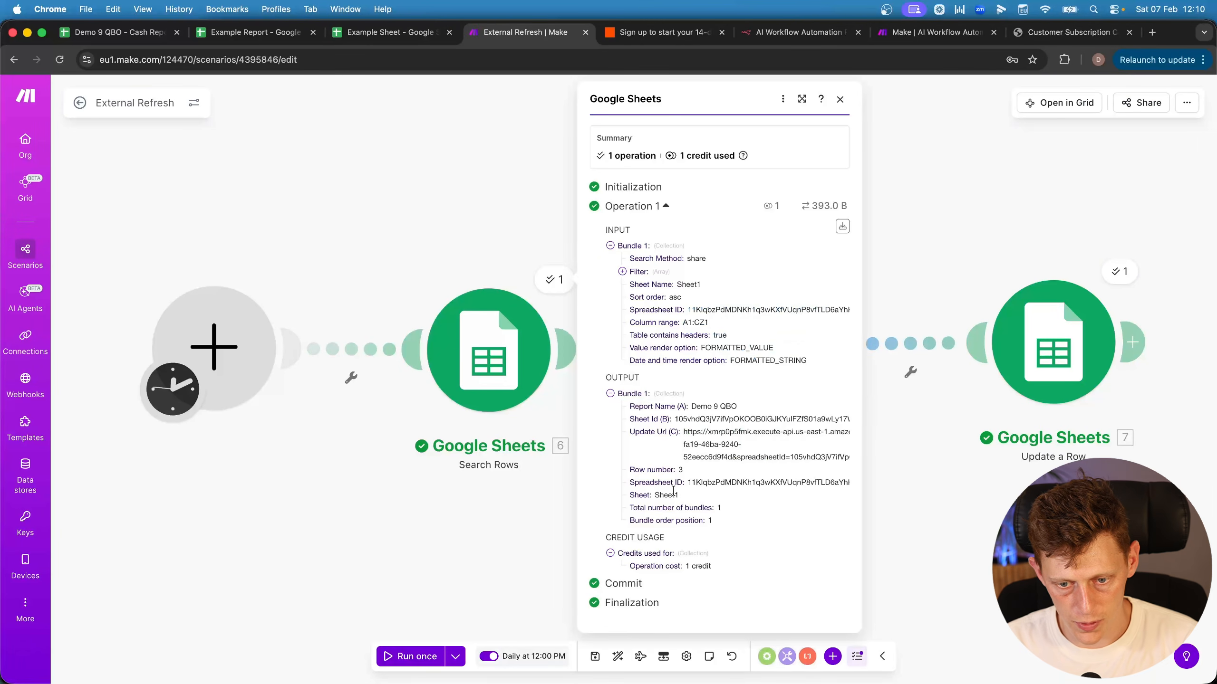
{"action": "left_click_drag", "start_coordinate": [640, 405], "coordinate": [708, 554]}
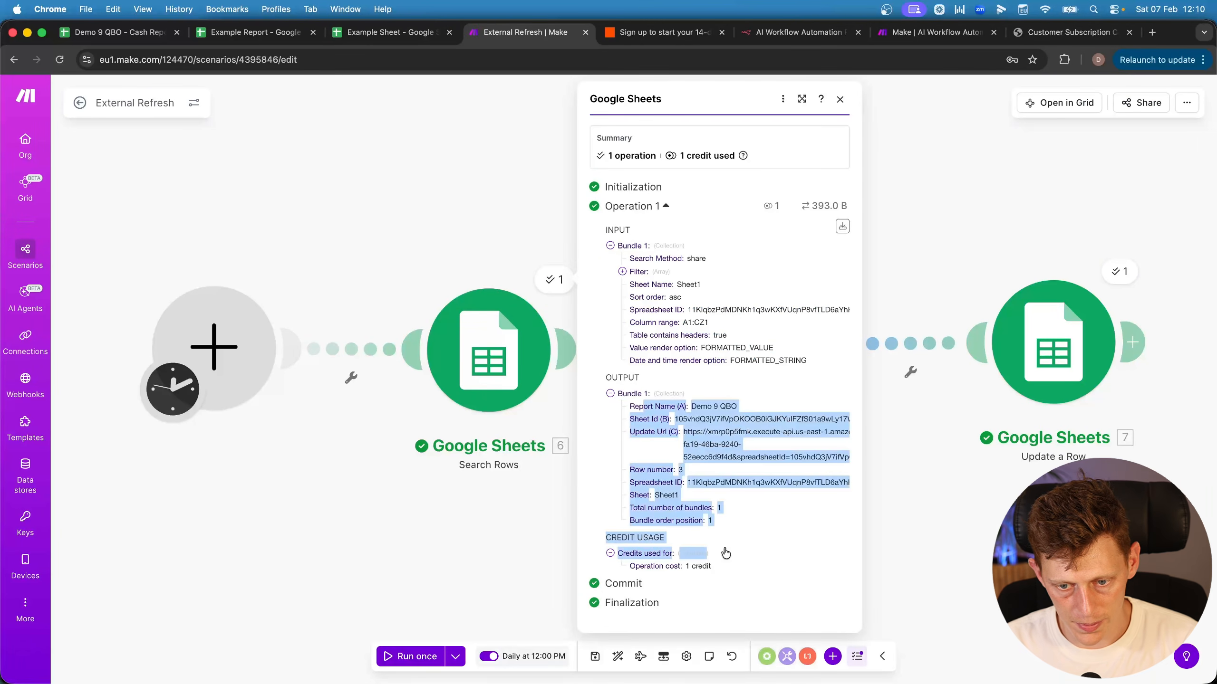
{"action": "left_click", "coordinate": [404, 249]}
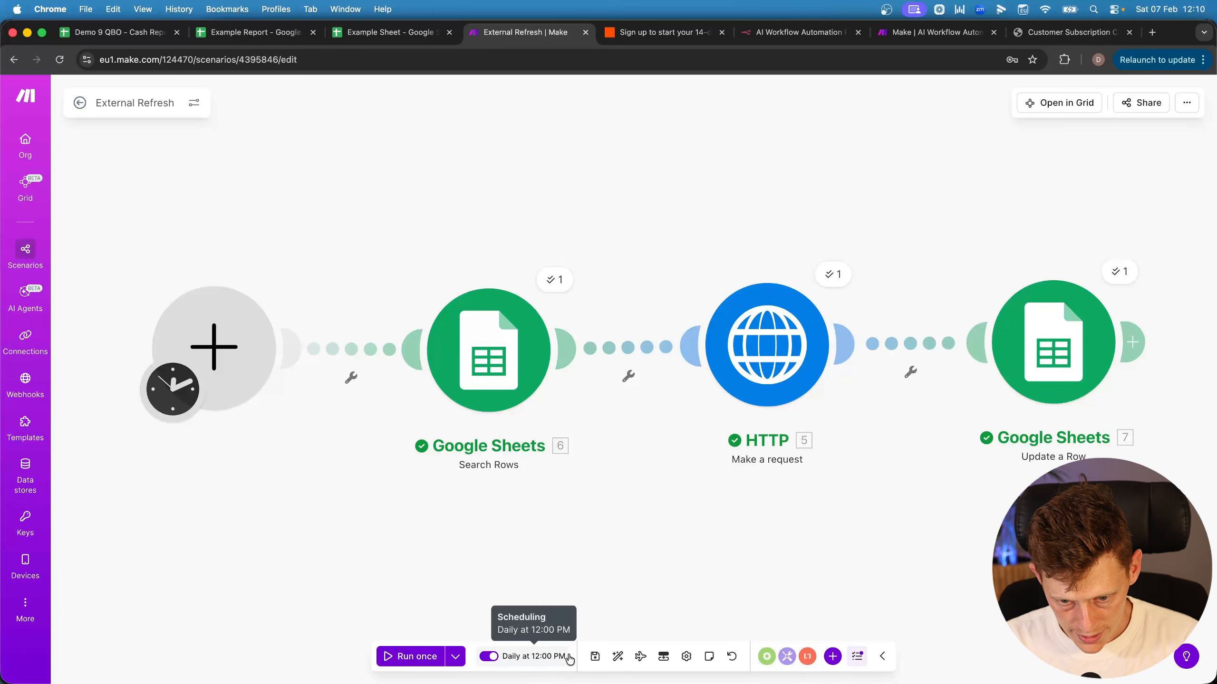
{"action": "left_click", "coordinate": [595, 656]}
{"action": "key", "text": "ctrl+shift+Tab"}
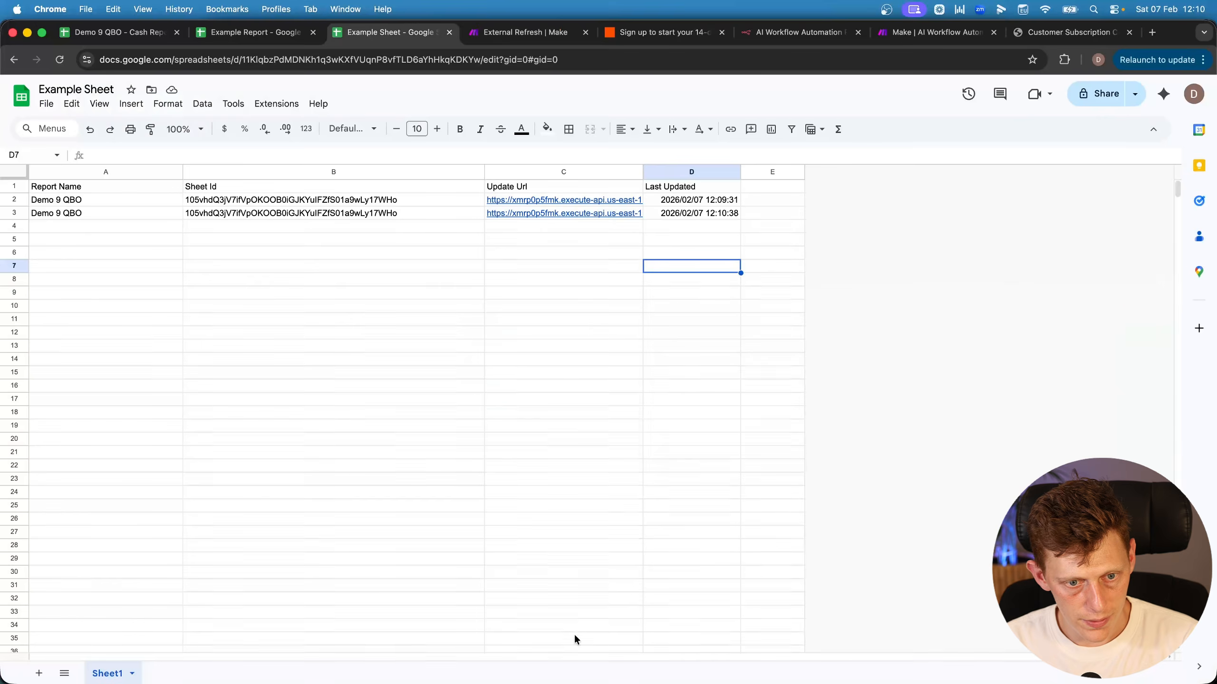
{"action": "left_click_drag", "start_coordinate": [51, 231], "coordinate": [680, 414]}
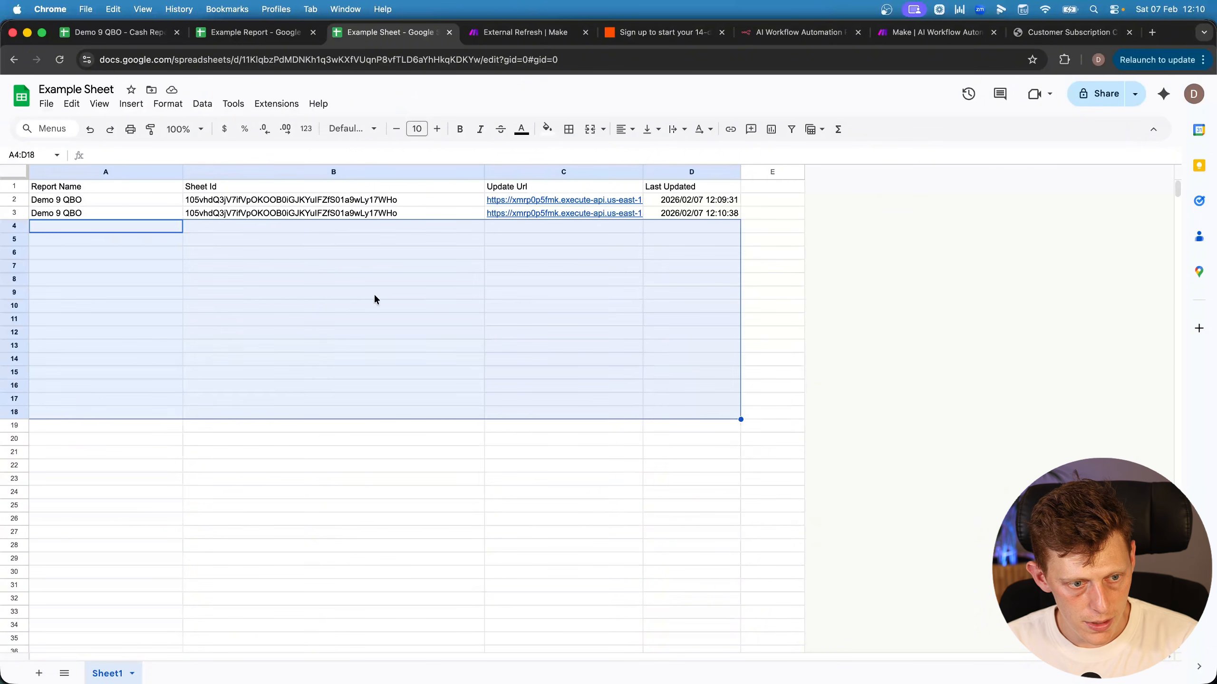
{"action": "left_click_drag", "start_coordinate": [107, 229], "coordinate": [659, 473]}
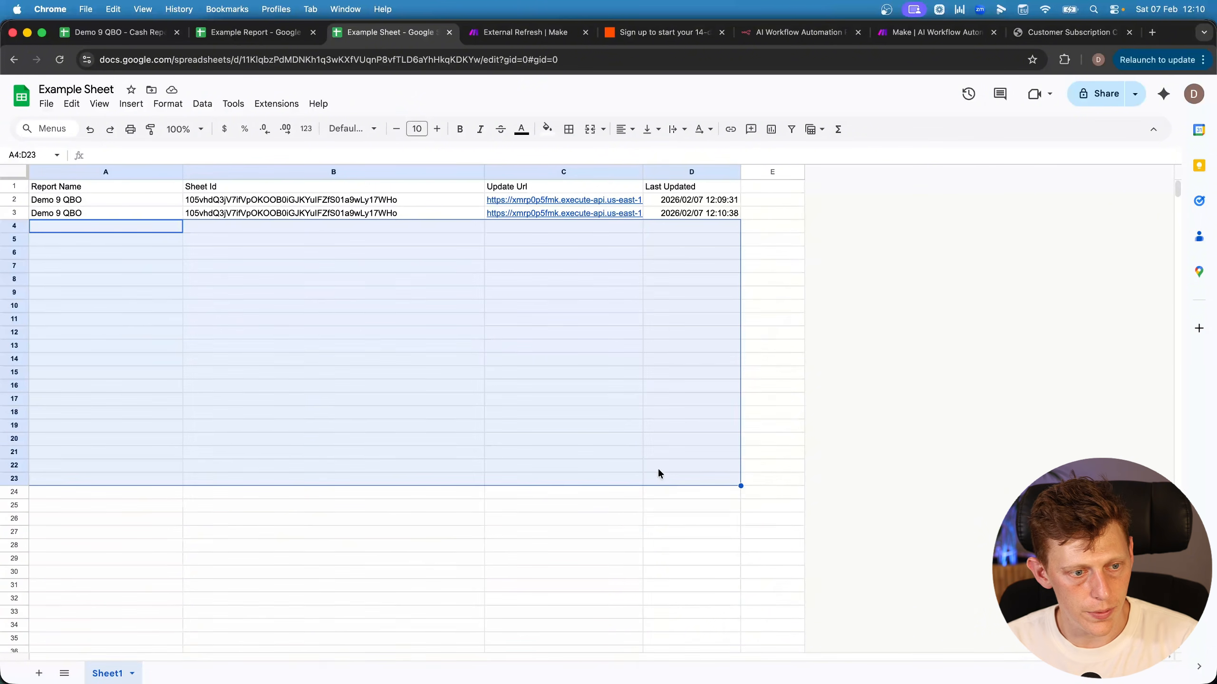
{"action": "left_click", "coordinate": [108, 226]}
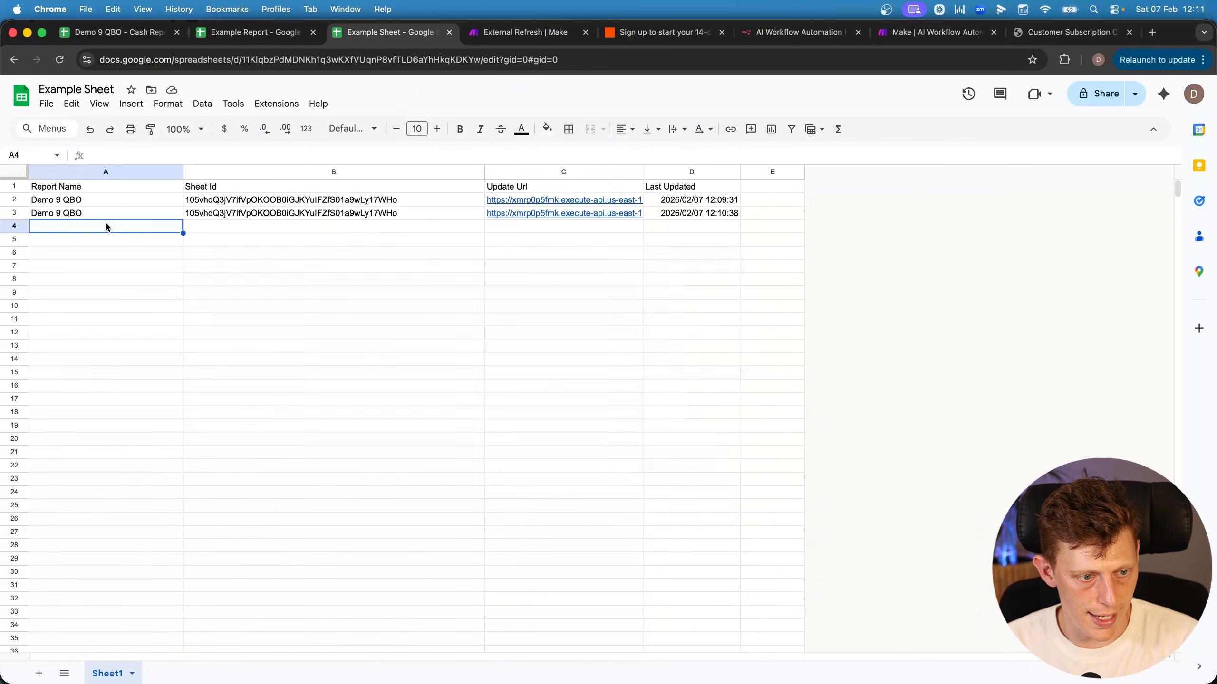
{"action": "left_click", "coordinate": [237, 224]}
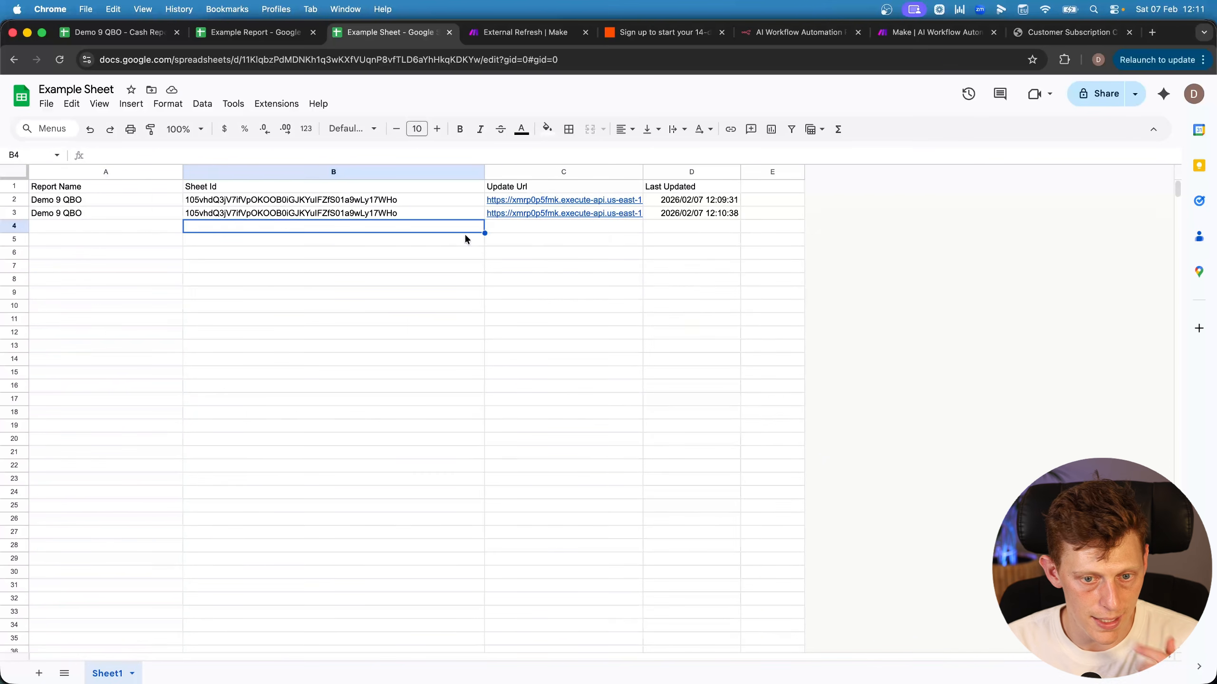
{"action": "left_click", "coordinate": [528, 226]}
{"action": "left_click", "coordinate": [665, 224]}
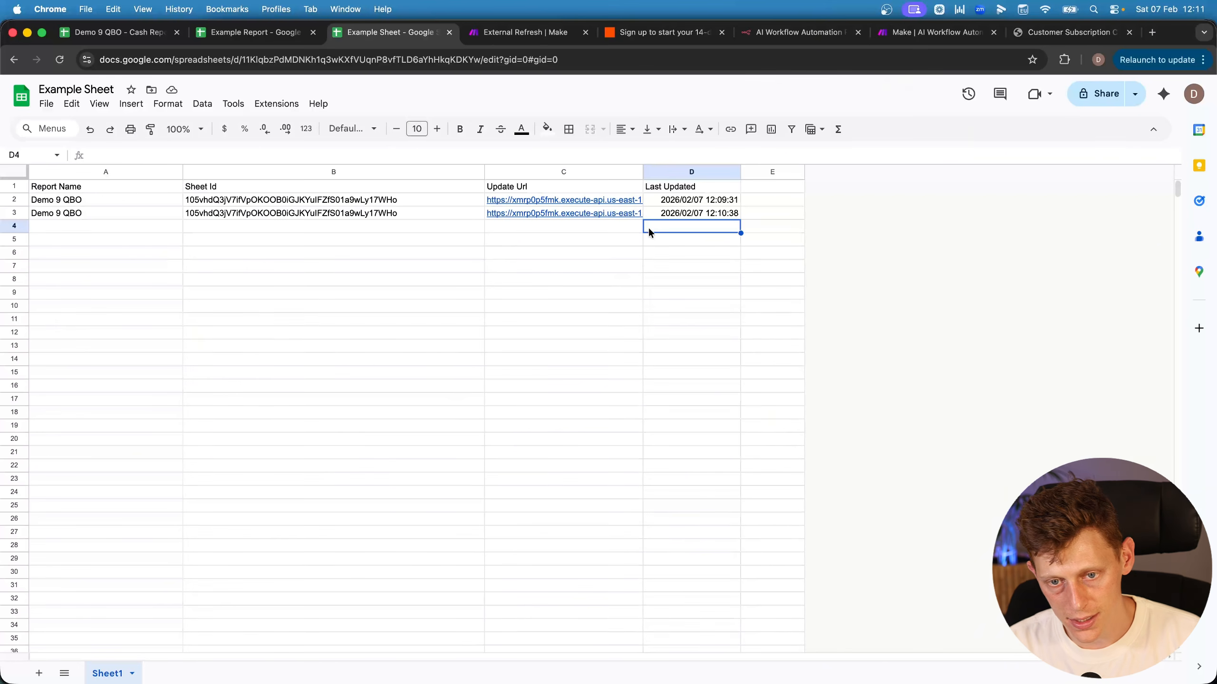
{"action": "left_click_drag", "start_coordinate": [682, 201], "coordinate": [681, 412]}
{"action": "left_click_drag", "start_coordinate": [669, 252], "coordinate": [680, 492]}
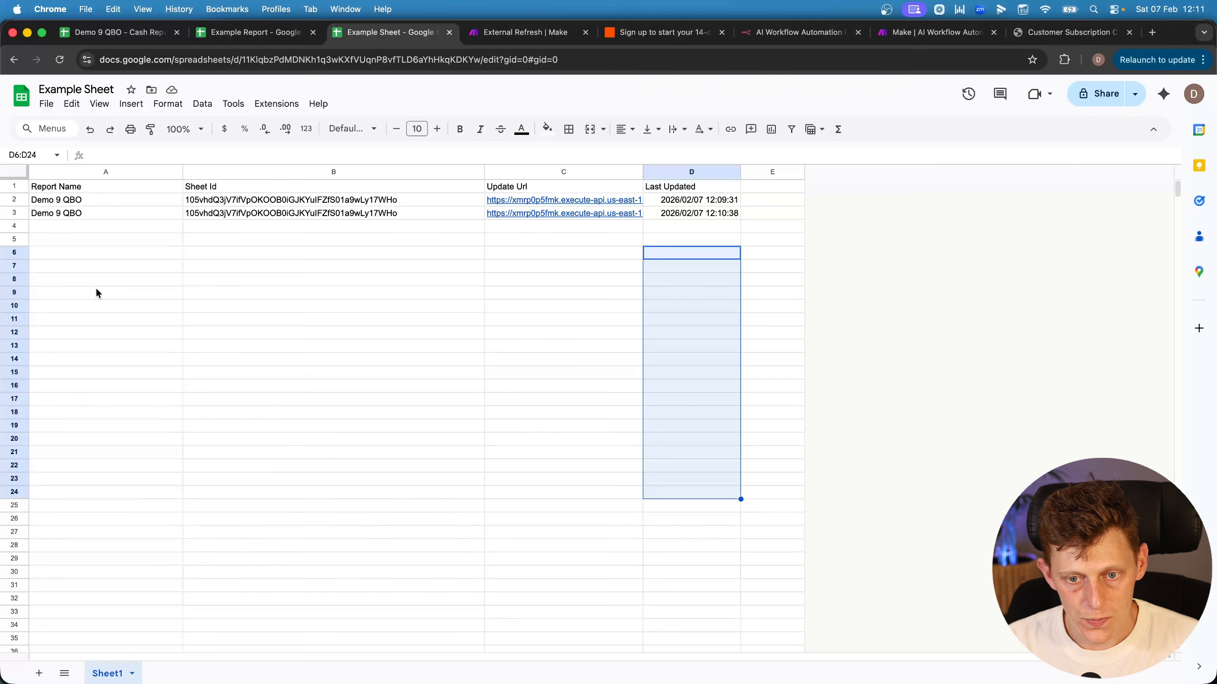
{"action": "left_click_drag", "start_coordinate": [106, 225], "coordinate": [690, 500]}
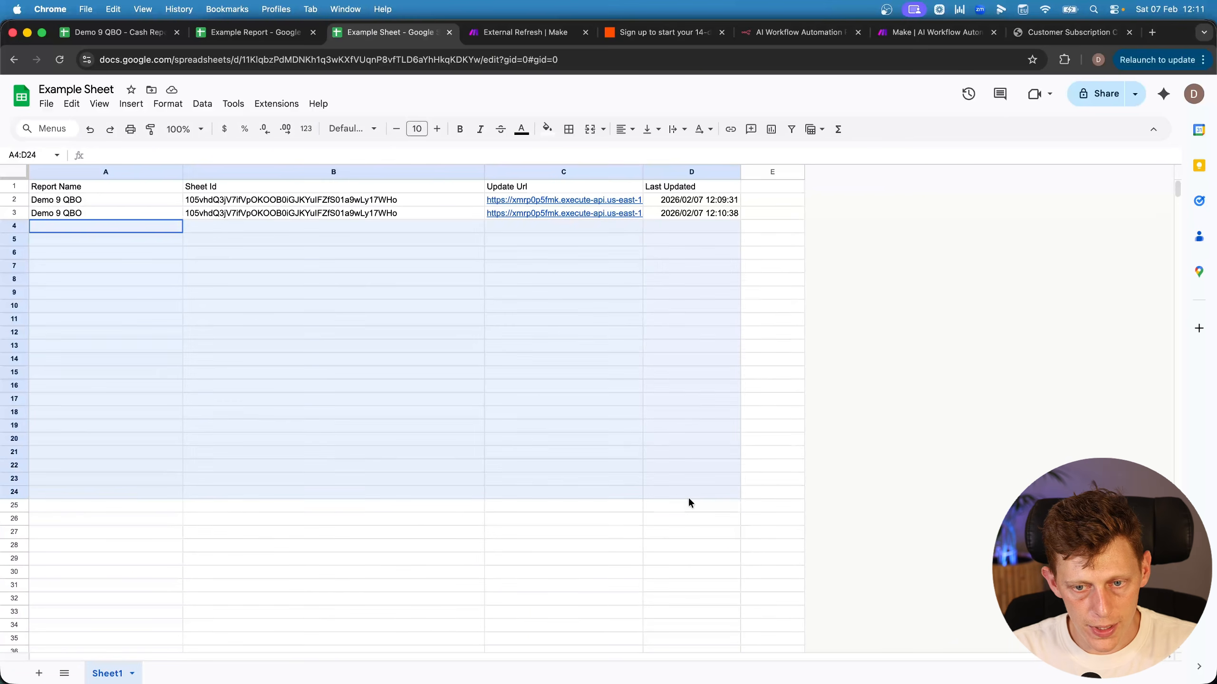